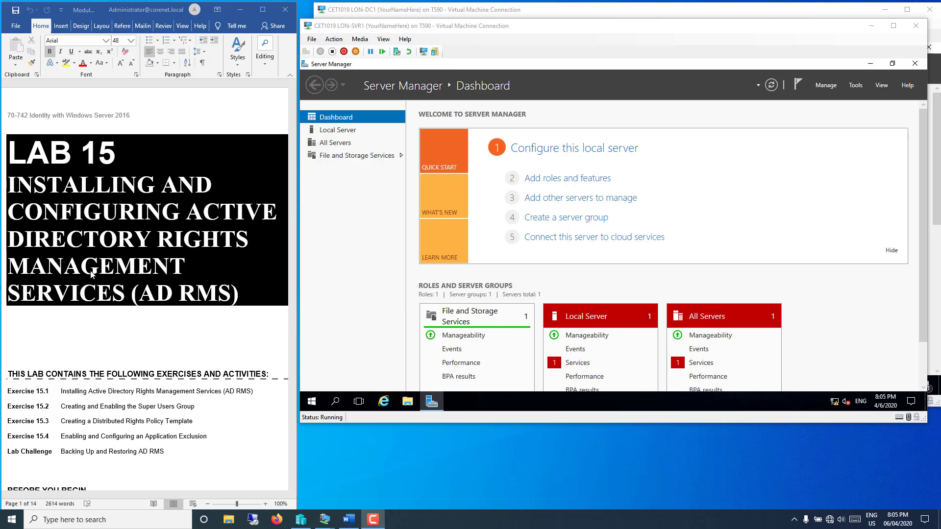
Step: Scroll the Lab 15 document from the title page past the Scenario to the Exercise 15.1 overview
scroll(88, 319, down, 5)
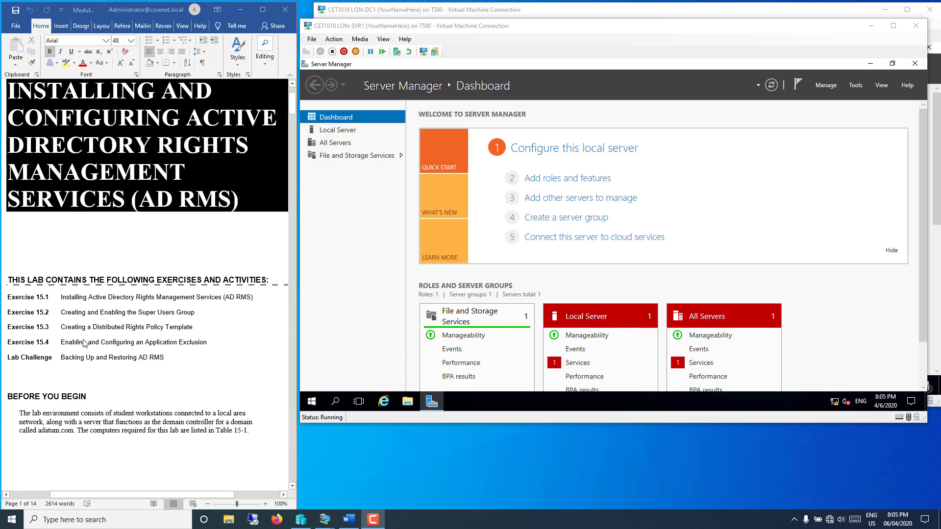
scroll(82, 343, down, 3)
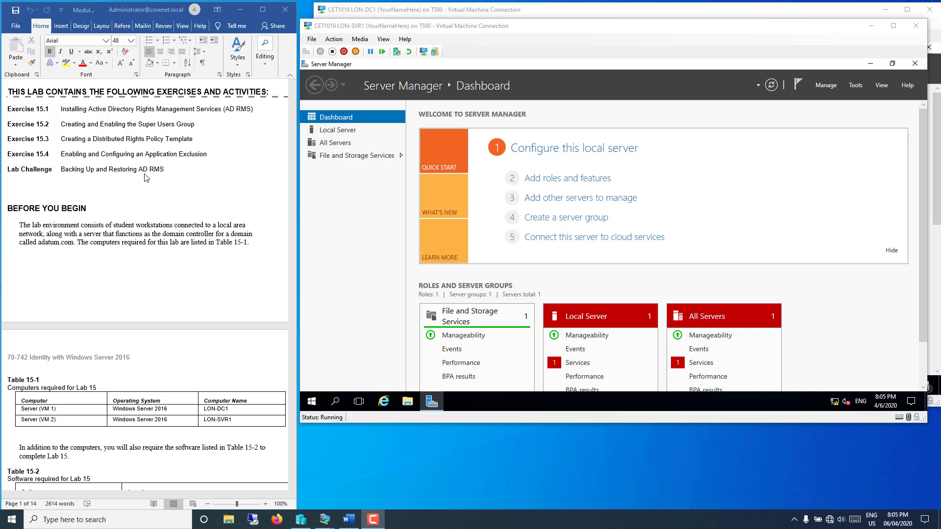
scroll(123, 186, down, 4)
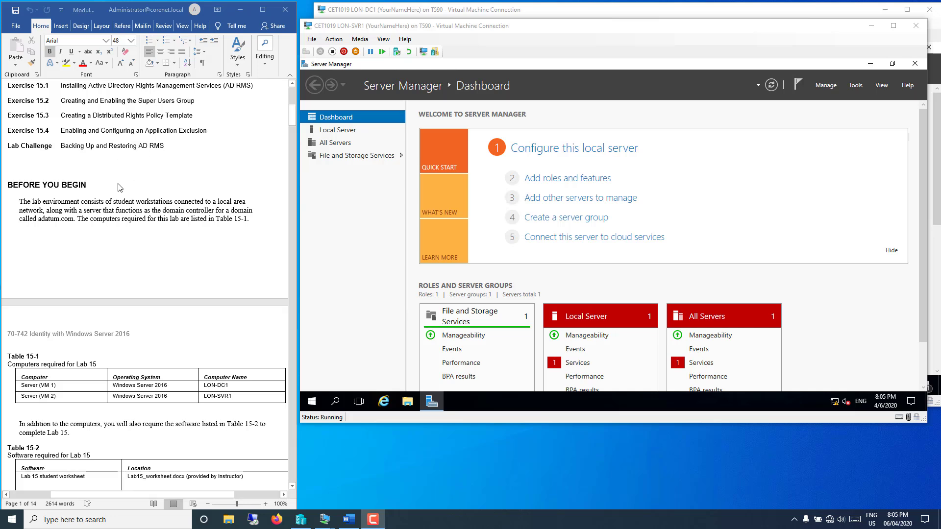
scroll(120, 187, down, 5)
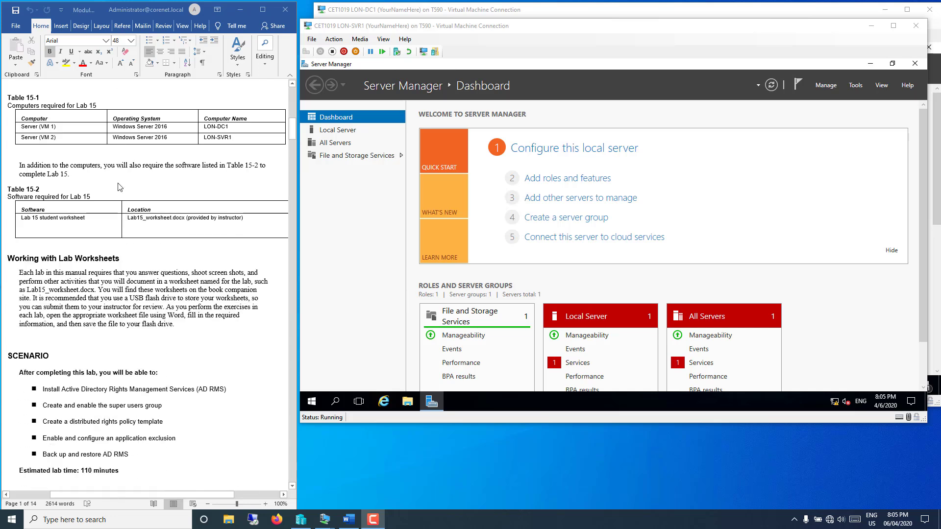
scroll(120, 189, down, 1)
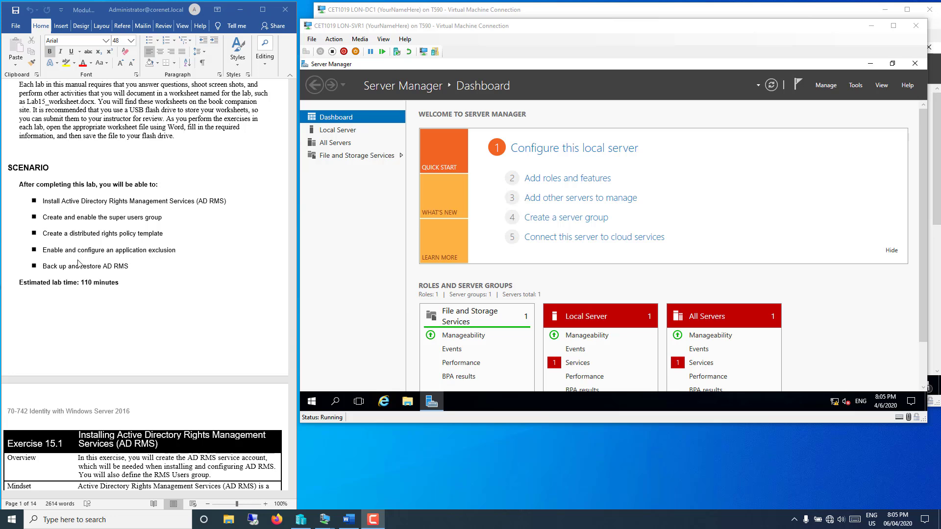
Step: Read Exercise 15.1 through step 7 in Word, then bring the LON-DC1 machine window forward
scroll(78, 263, down, 8)
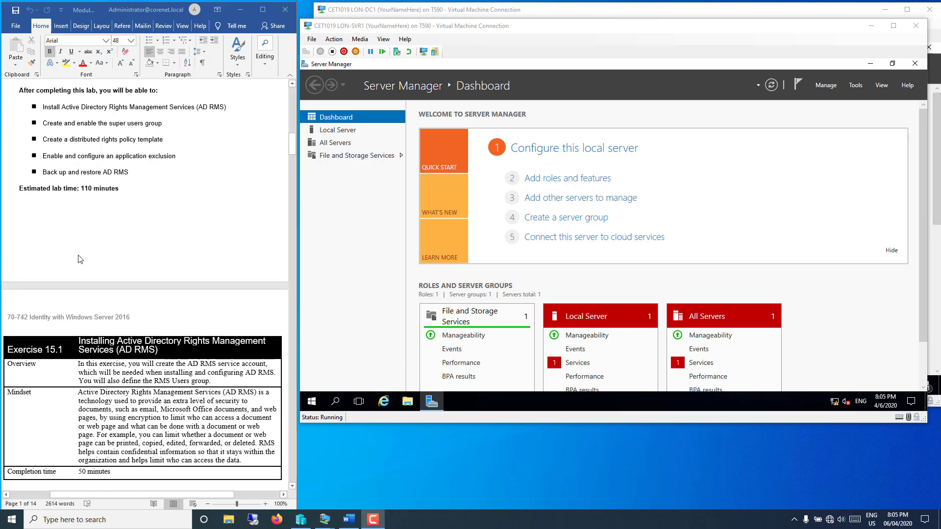
scroll(89, 250, down, 1)
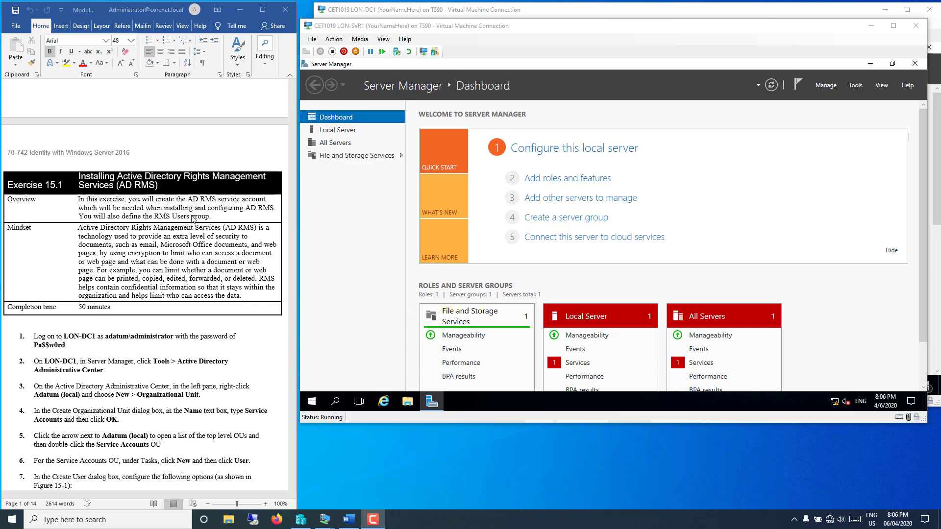
scroll(193, 219, down, 2)
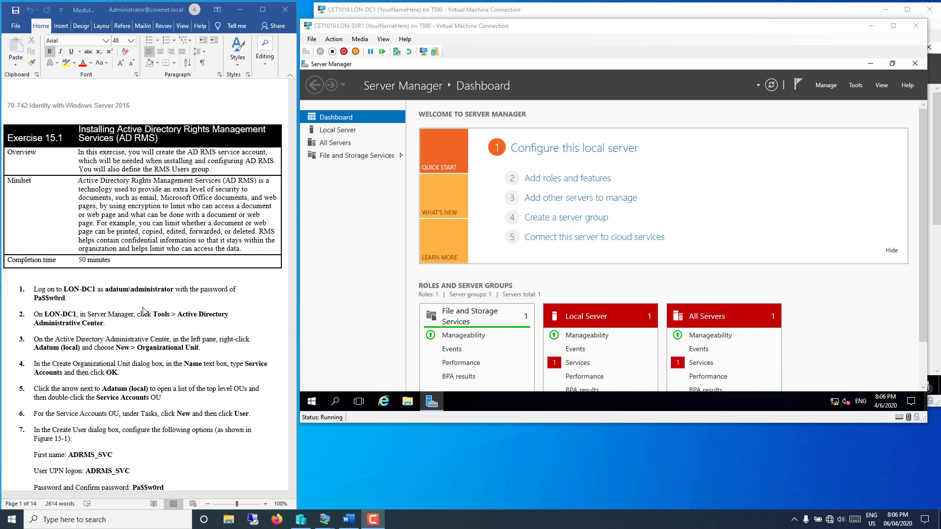
click(254, 317)
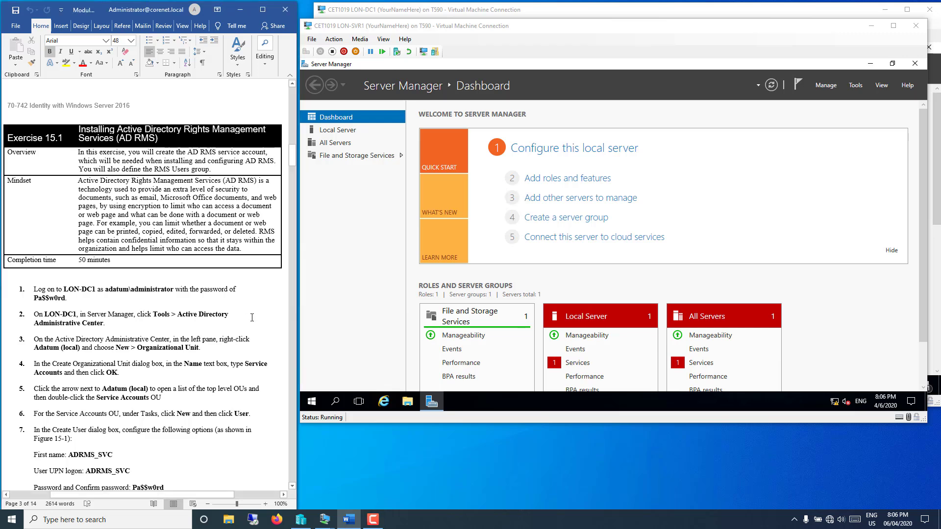
scroll(245, 319, down, 2)
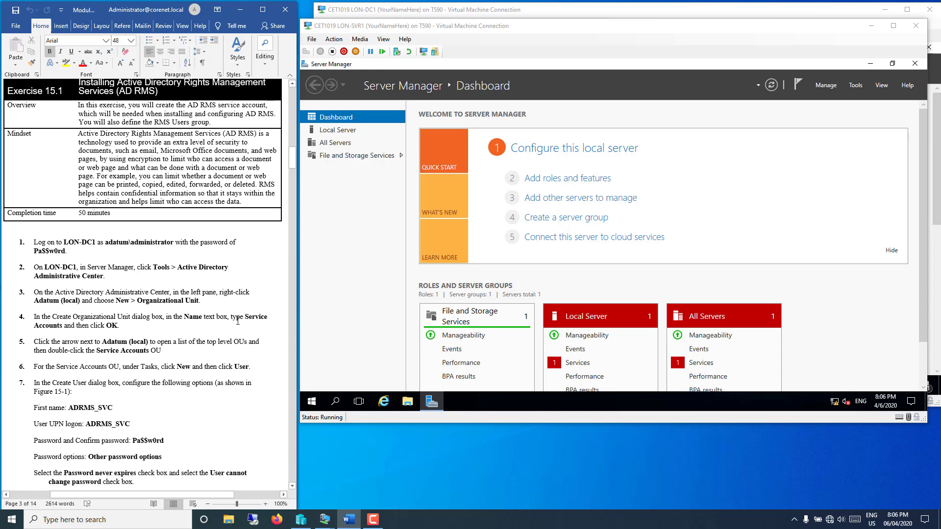
scroll(238, 321, down, 3)
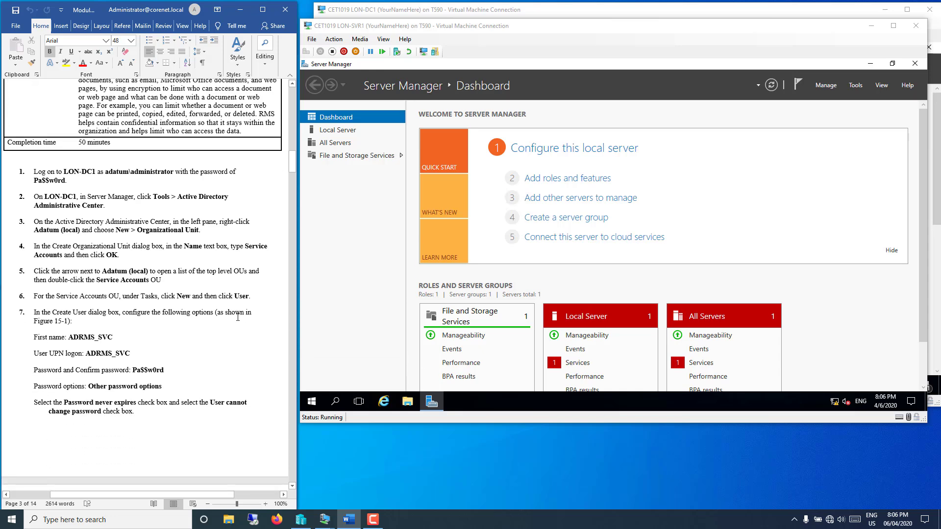
scroll(238, 317, up, 4)
scroll(237, 318, down, 4)
scroll(237, 317, down, 1)
click(431, 16)
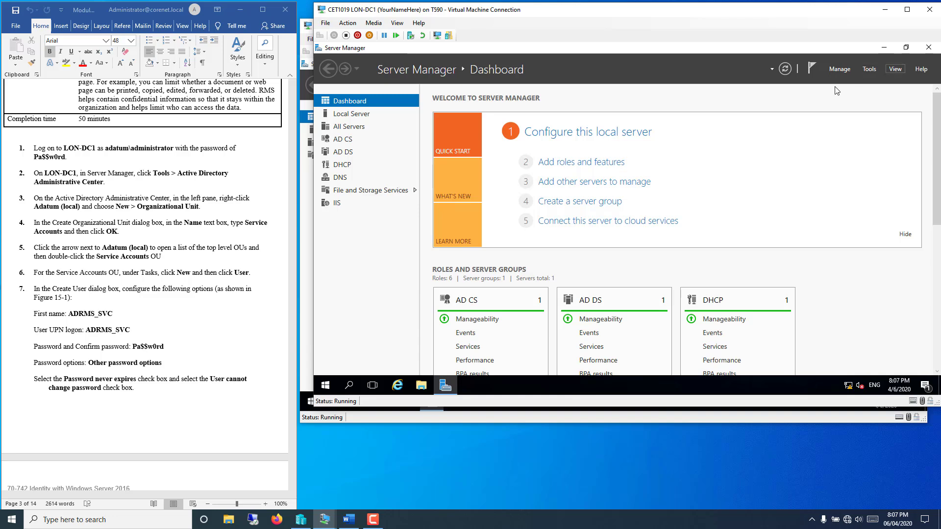
Step: Launch Active Directory Administrative Center from Server Manager's Tools menu and maximize it
click(868, 69)
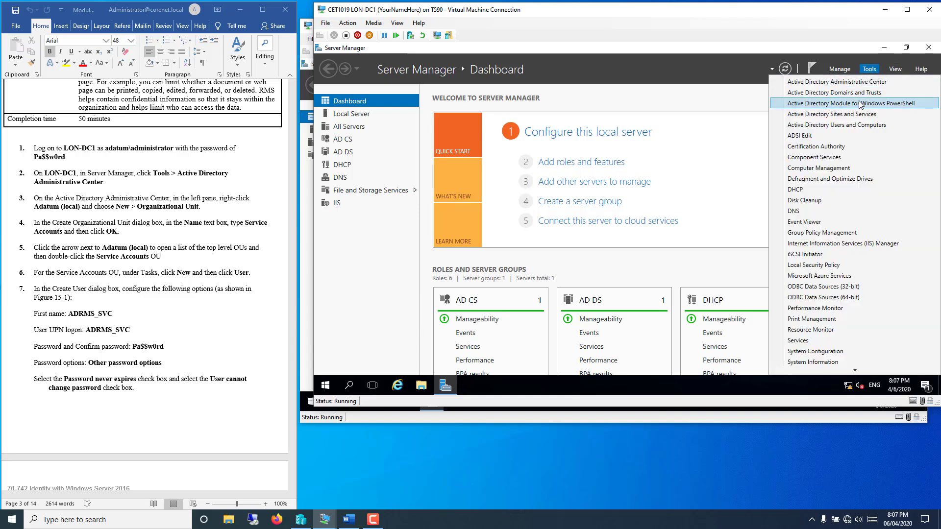
click(835, 82)
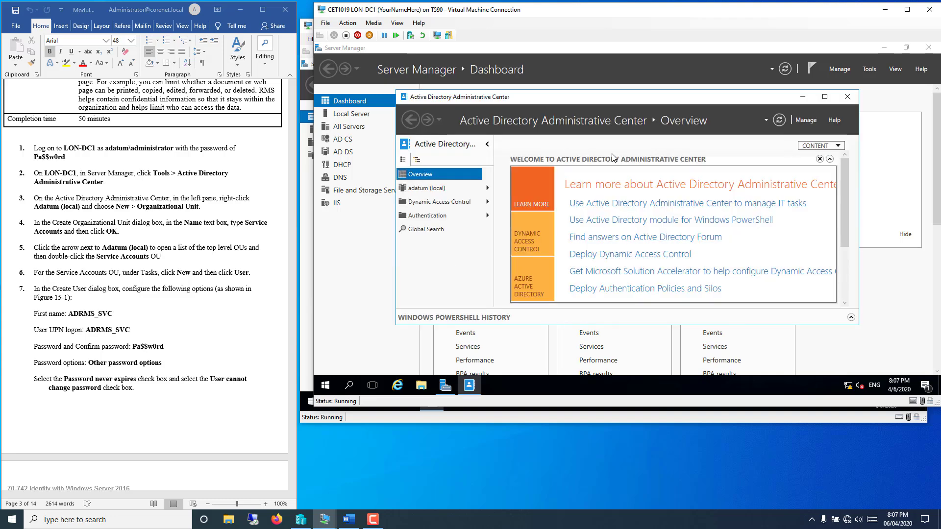
double_click(622, 98)
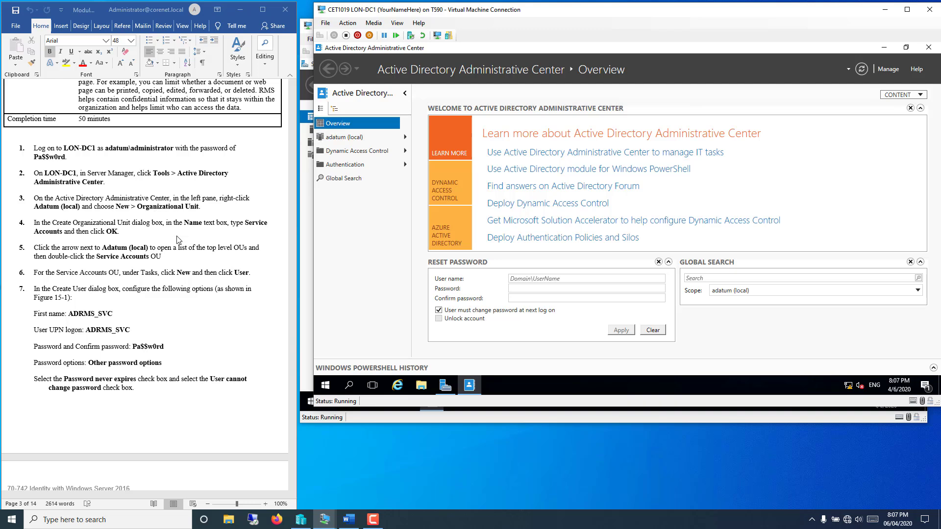
Step: Choose New > Organizational Unit from the adatum (local) domain's context menu
click(354, 141)
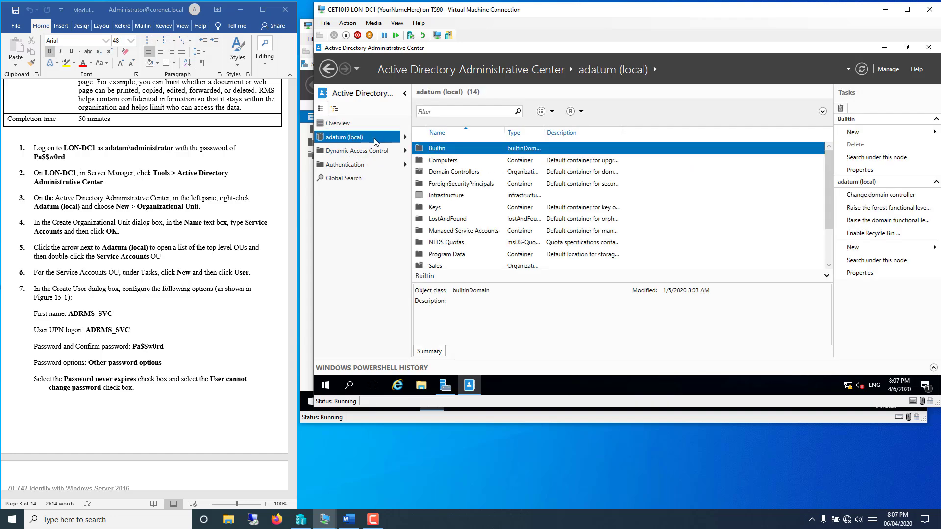
click(894, 141)
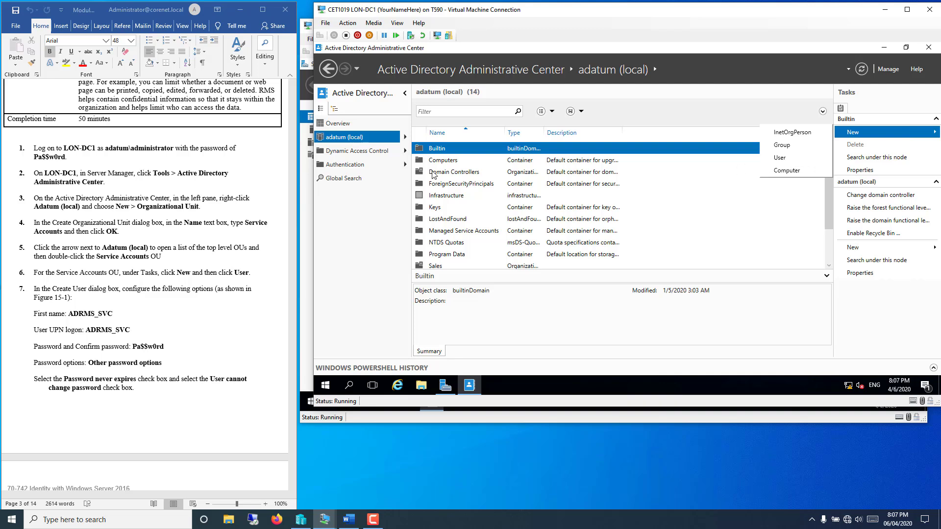
right_click(362, 143)
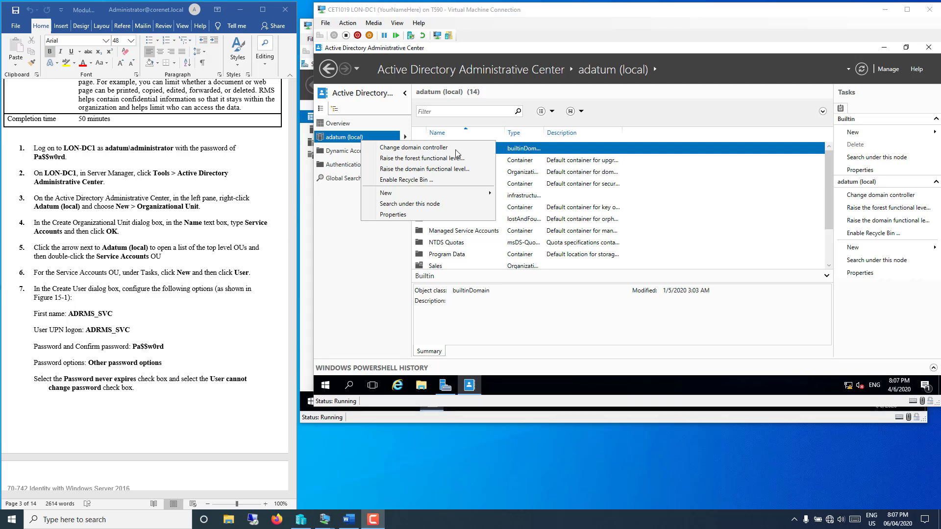
click(343, 223)
right_click(350, 135)
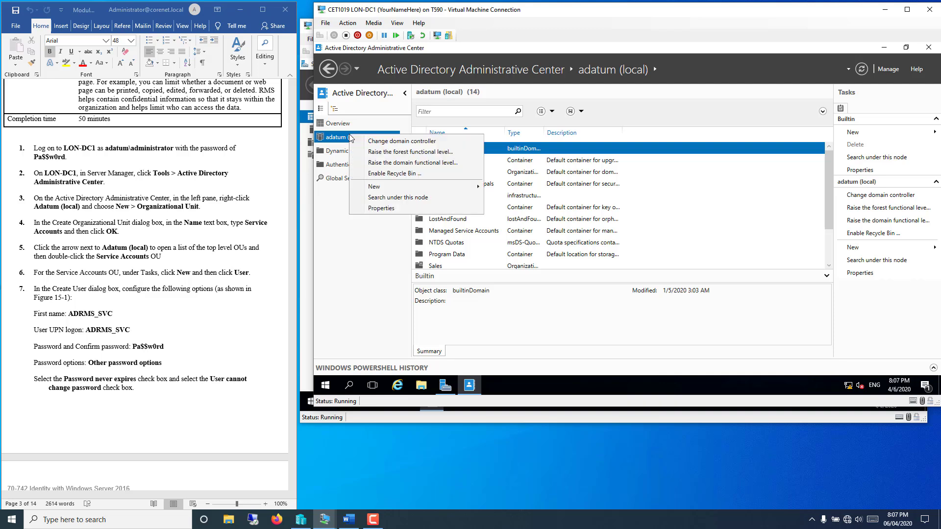
click(336, 140)
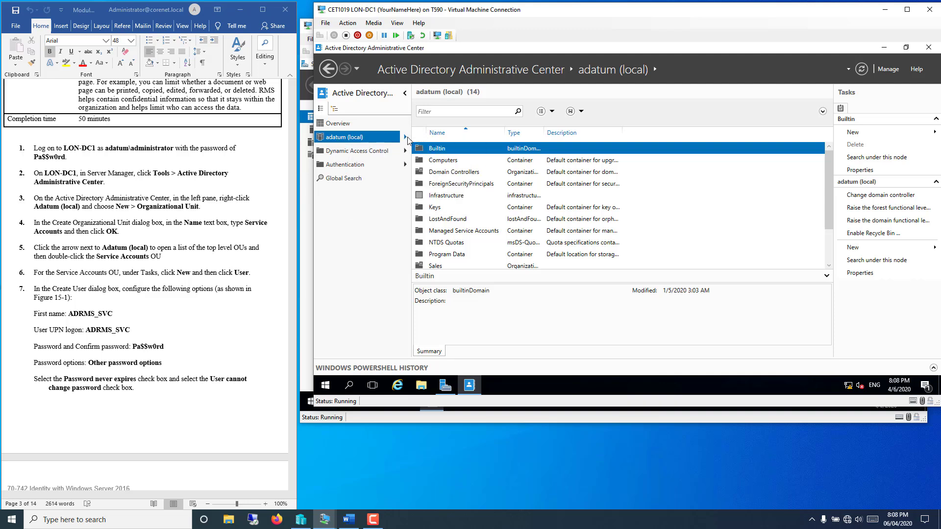
right_click(393, 138)
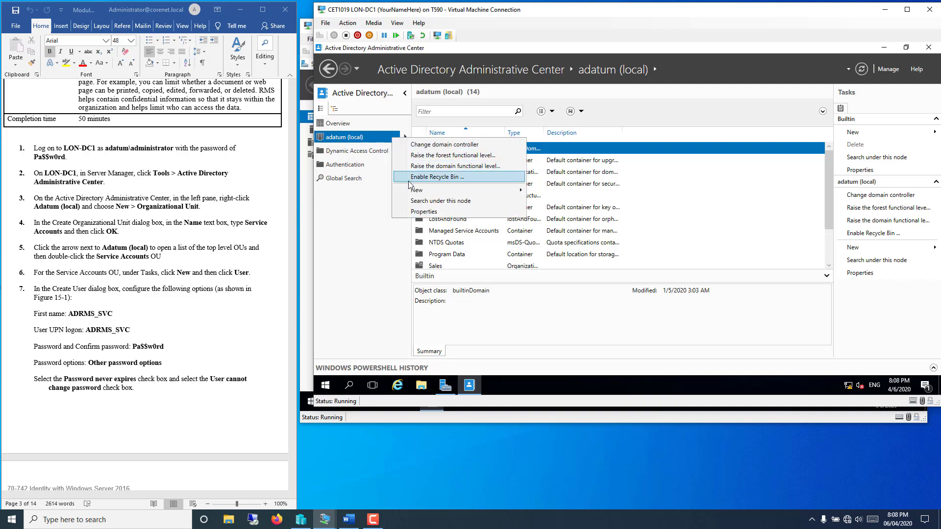
mouse_move(413, 192)
click(534, 191)
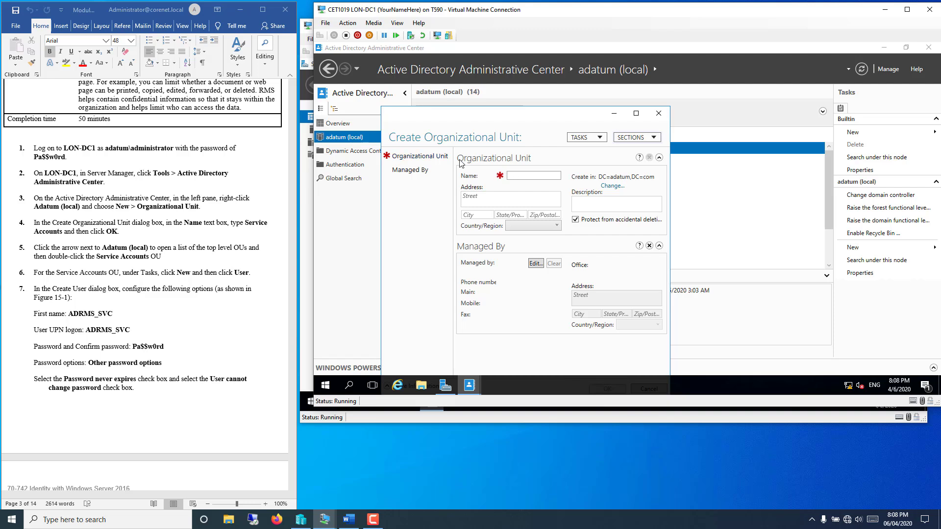
Step: Name the new organizational unit 'Service Accounts' and confirm it
text(Service Accounts)
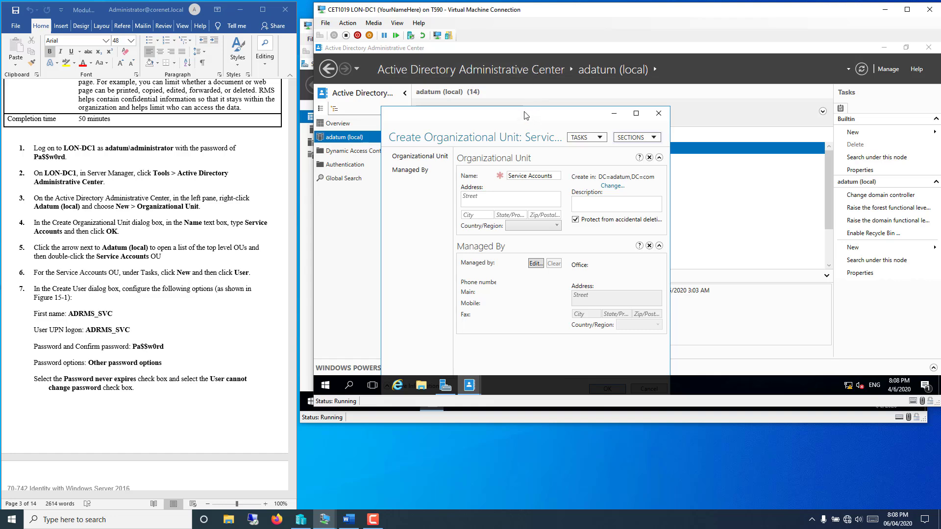
drag(525, 115, 536, 77)
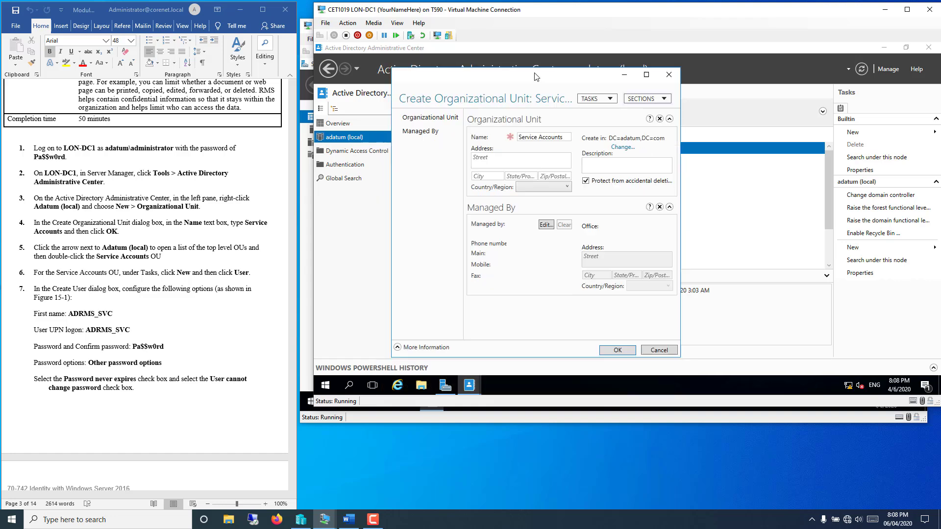
click(626, 353)
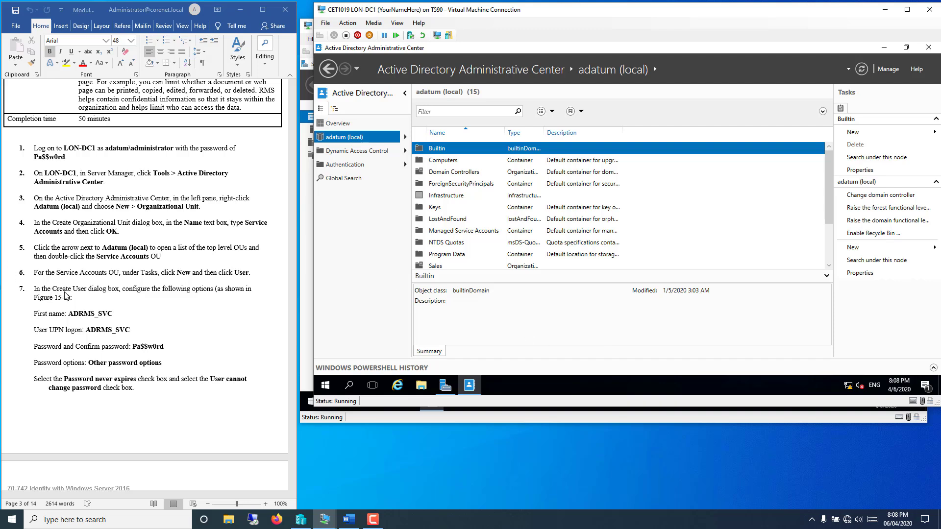
Step: Open the Service Accounts OU and choose New > User from the Tasks pane
click(405, 138)
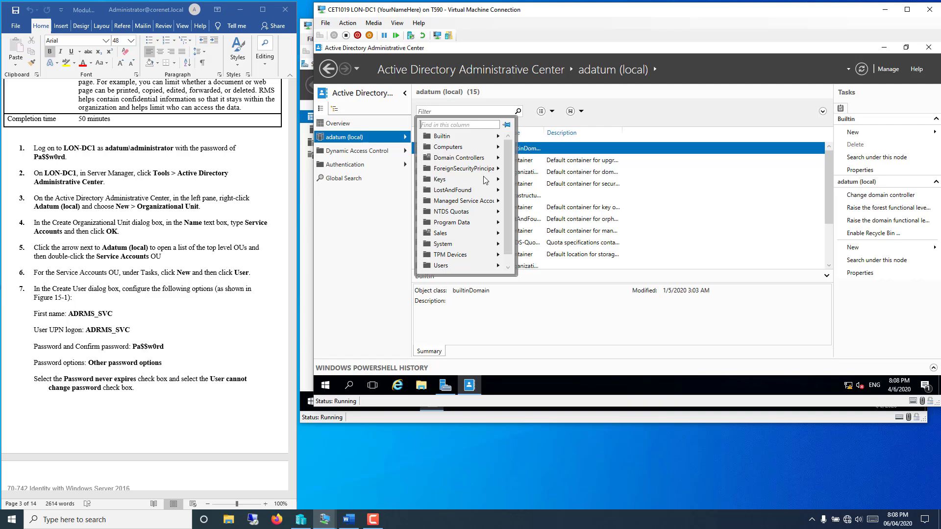
scroll(487, 230, down, 1)
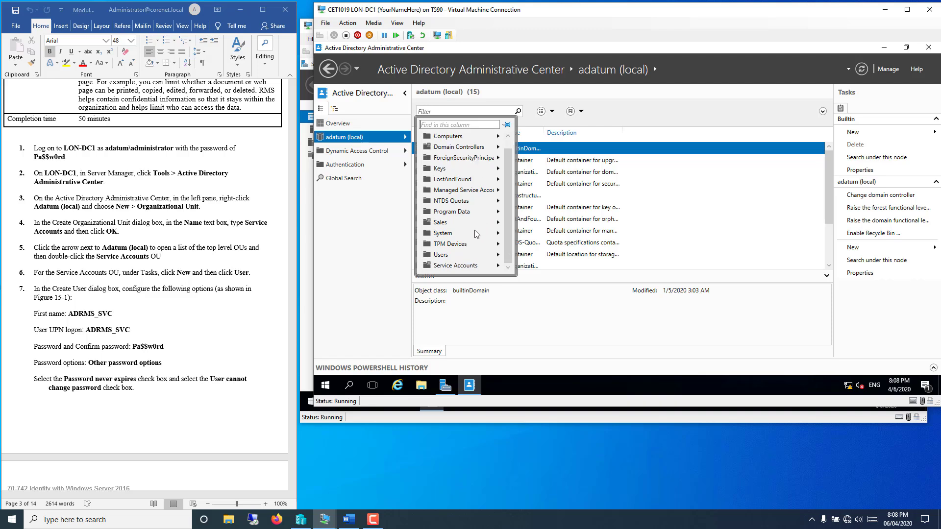
click(467, 267)
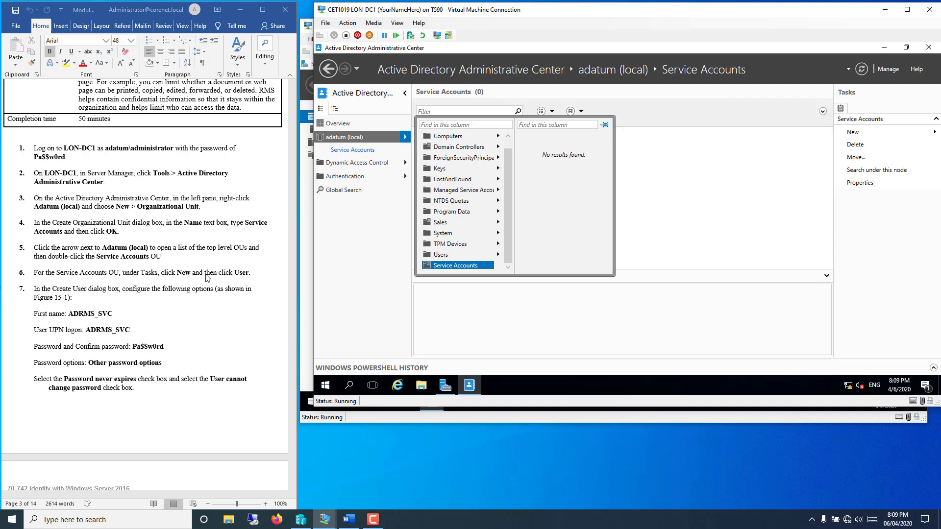
click(853, 132)
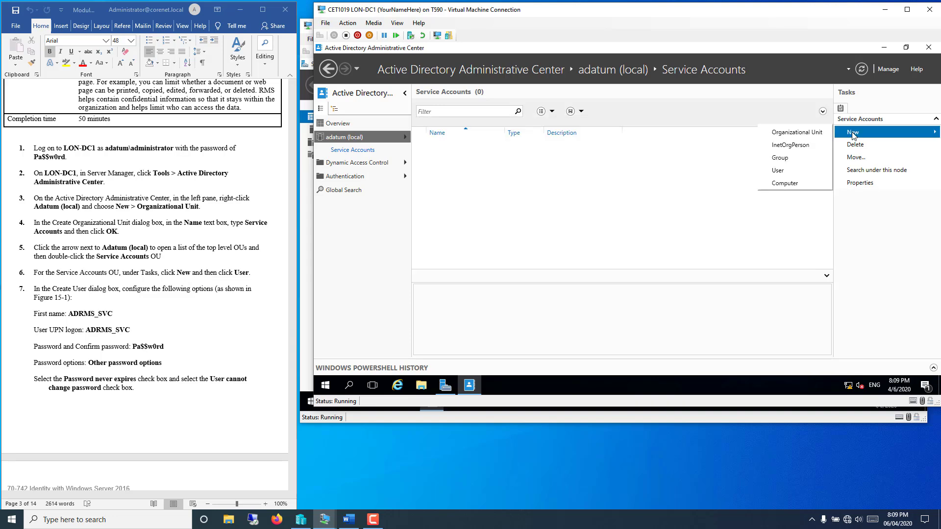
click(799, 170)
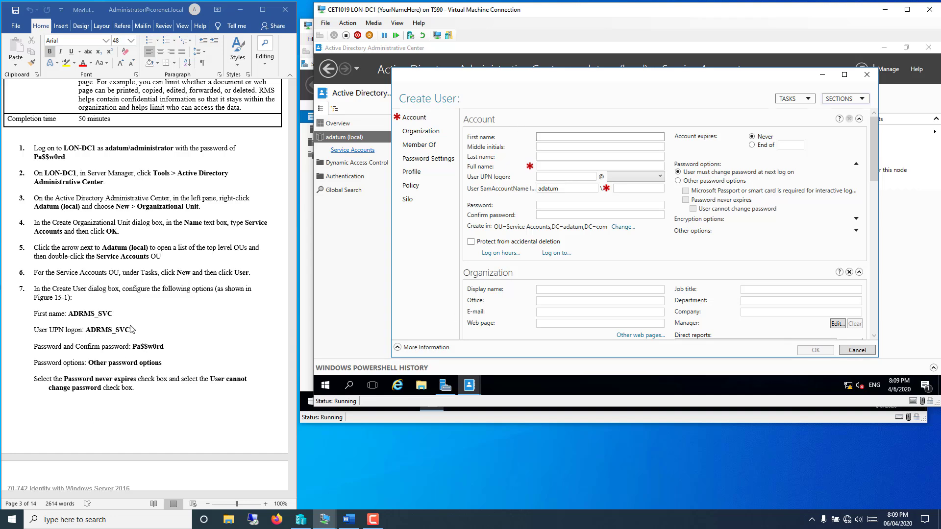
Step: Copy ADRMS_SVC from the lab document into the First name and UPN logon fields
click(101, 316)
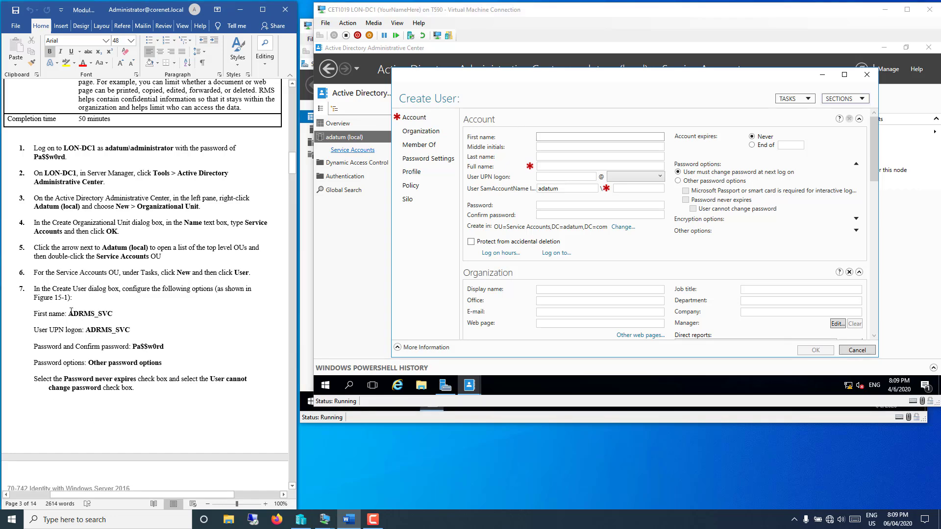
drag(70, 313, 112, 316)
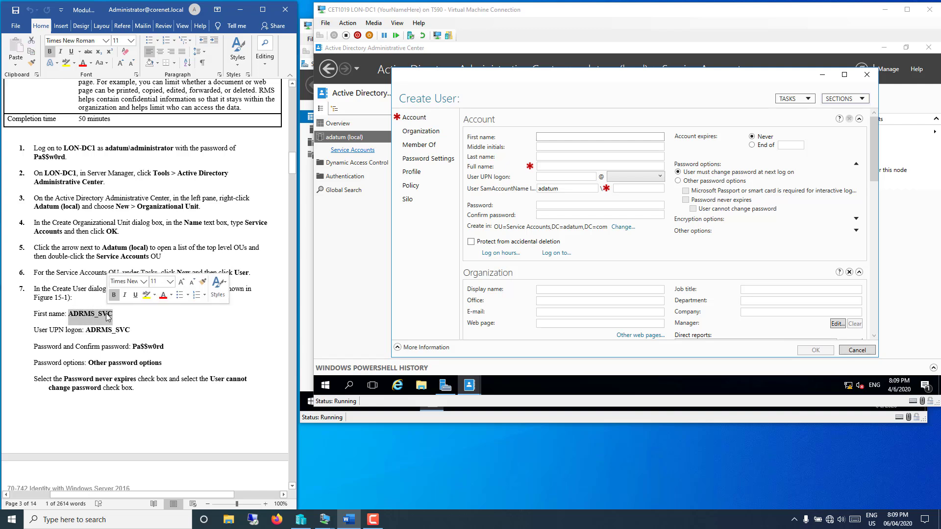
right_click(108, 316)
click(125, 333)
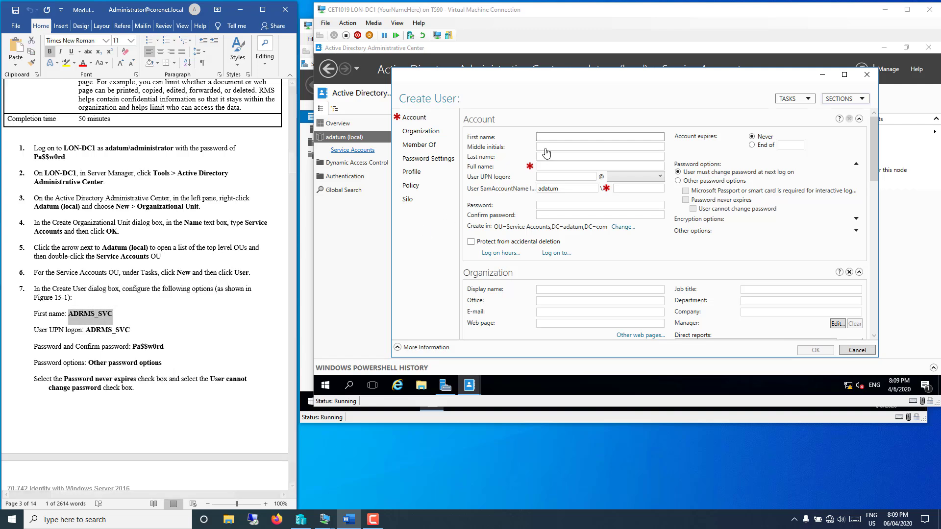
click(551, 138)
right_click(551, 137)
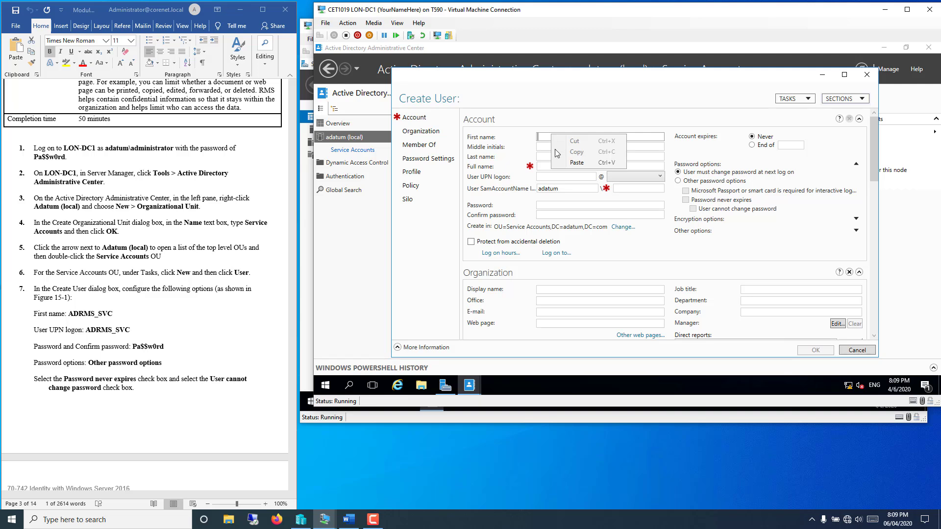
click(577, 162)
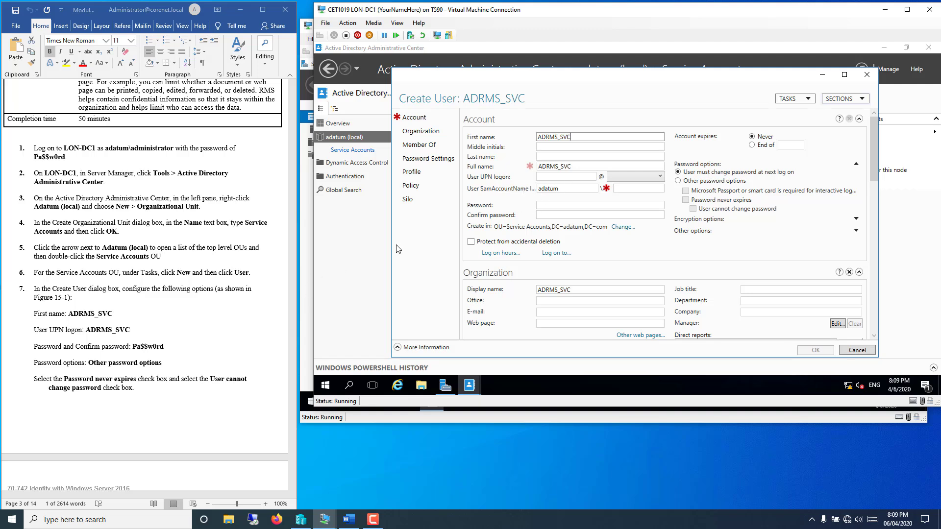
click(549, 177)
right_click(550, 177)
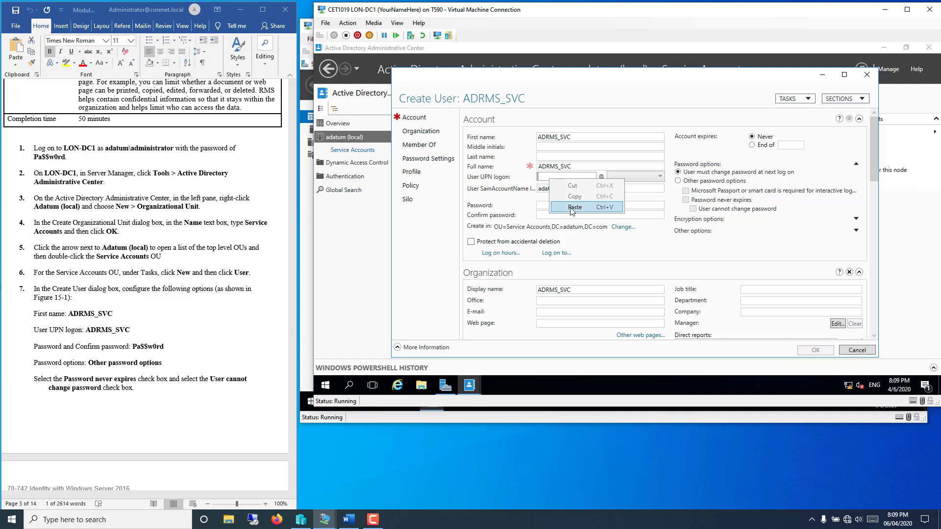
click(571, 210)
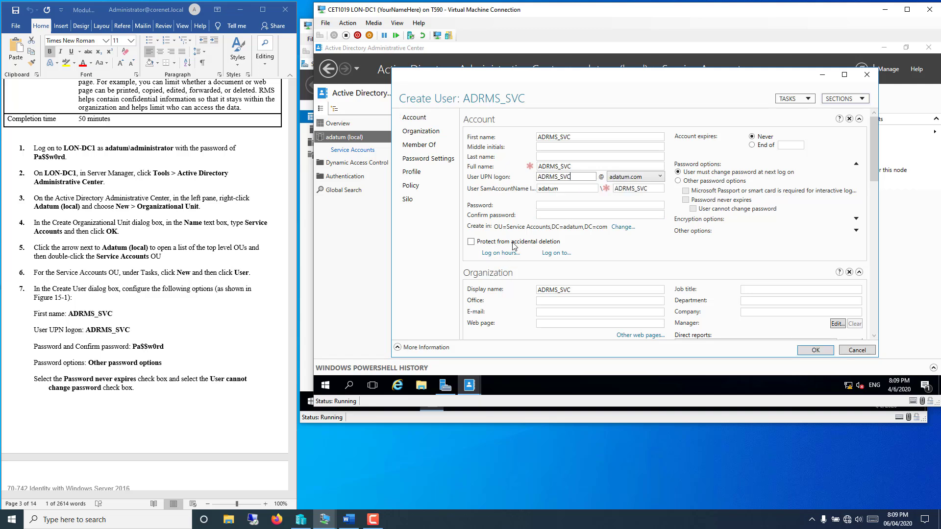
Step: Enter and confirm the account password, set never expires and user cannot change password
click(580, 207)
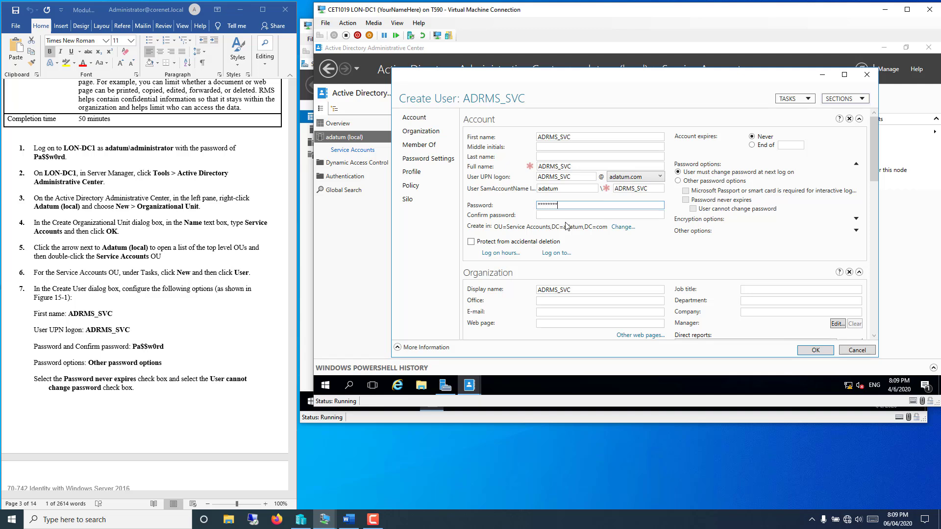
key(Tab)
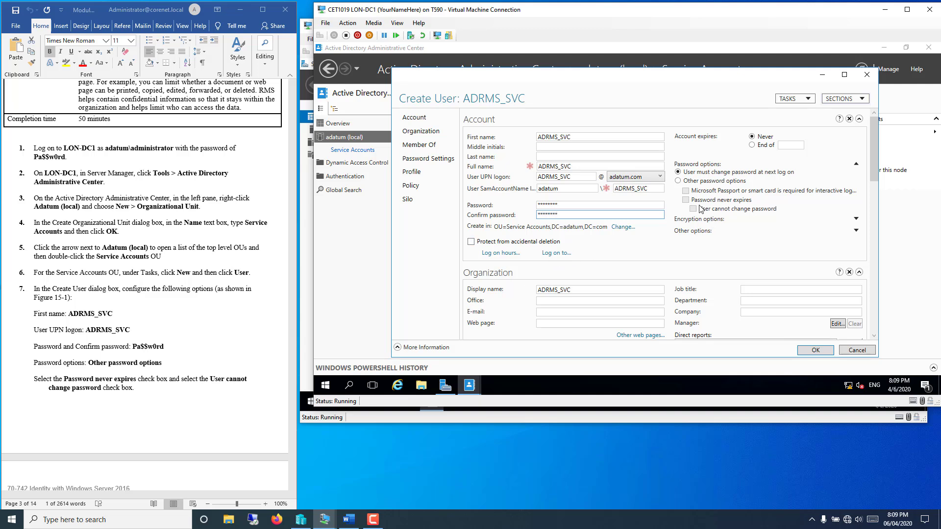
click(678, 181)
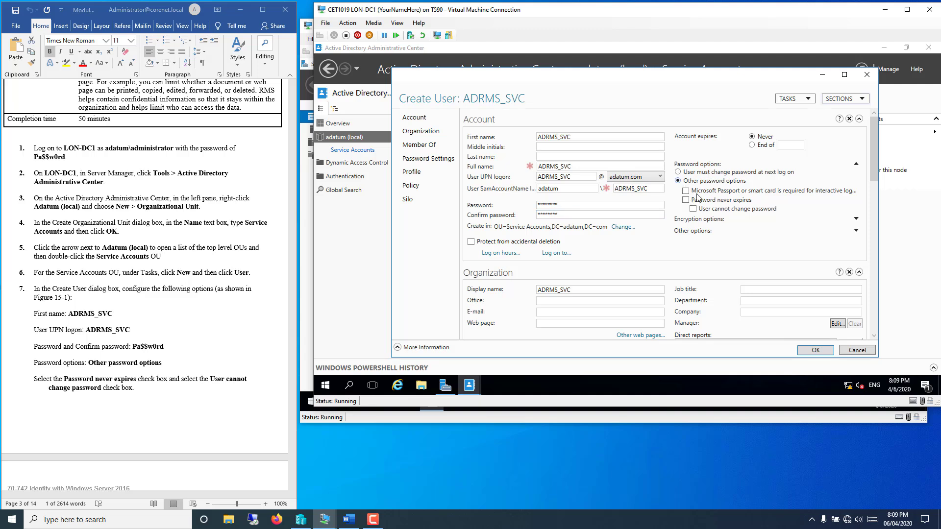
click(686, 203)
click(693, 209)
click(61, 440)
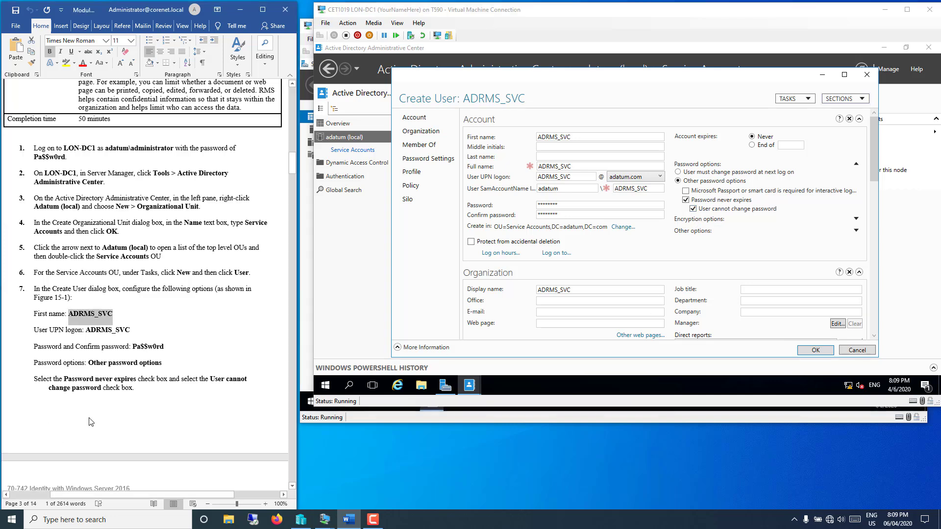
scroll(90, 421, down, 10)
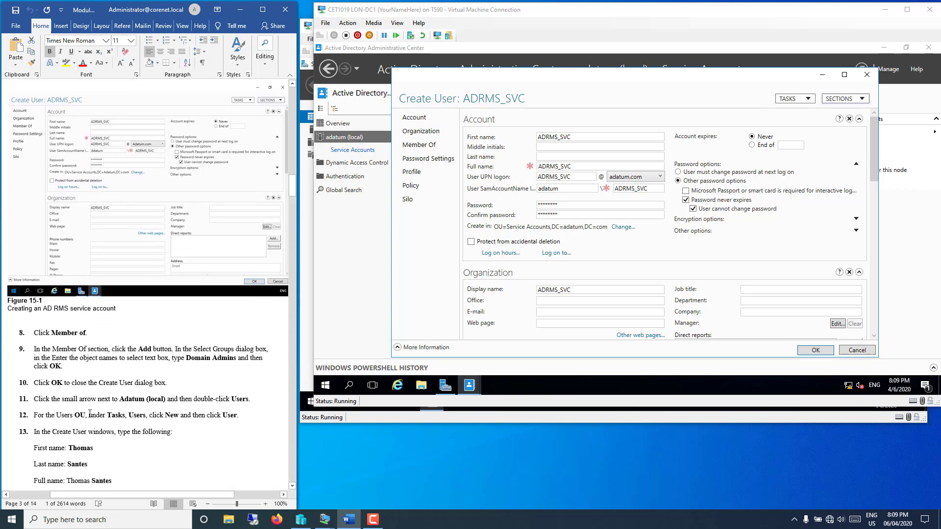
Step: Add ADRMS_SVC to Domain Admins under Member Of and save the account
scroll(89, 413, down, 4)
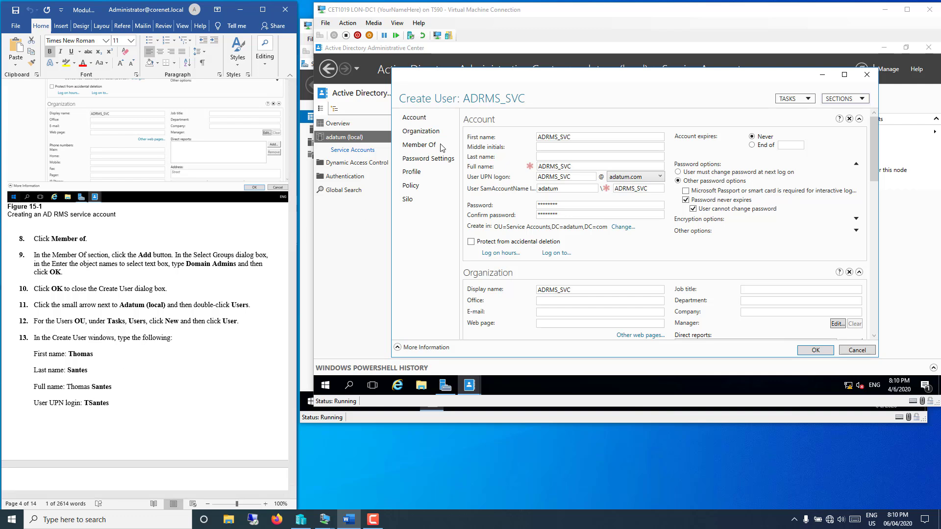
click(426, 148)
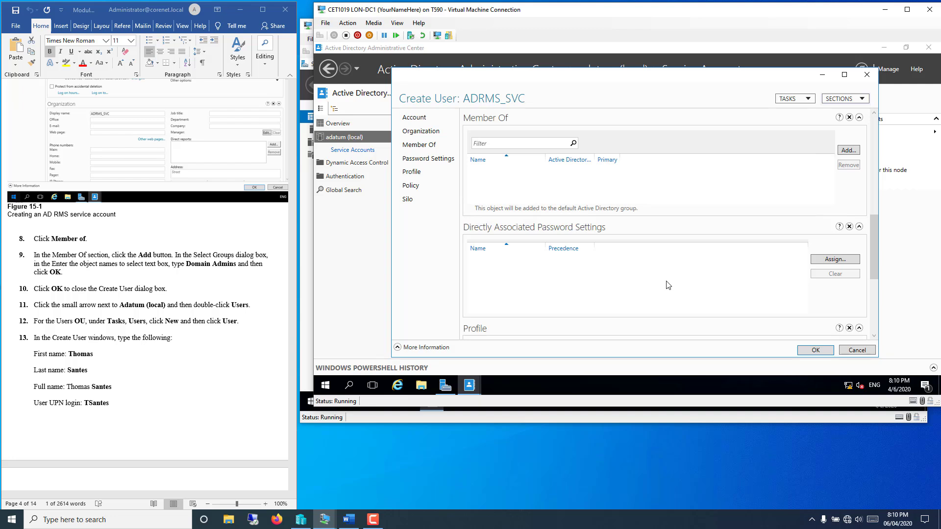
click(853, 153)
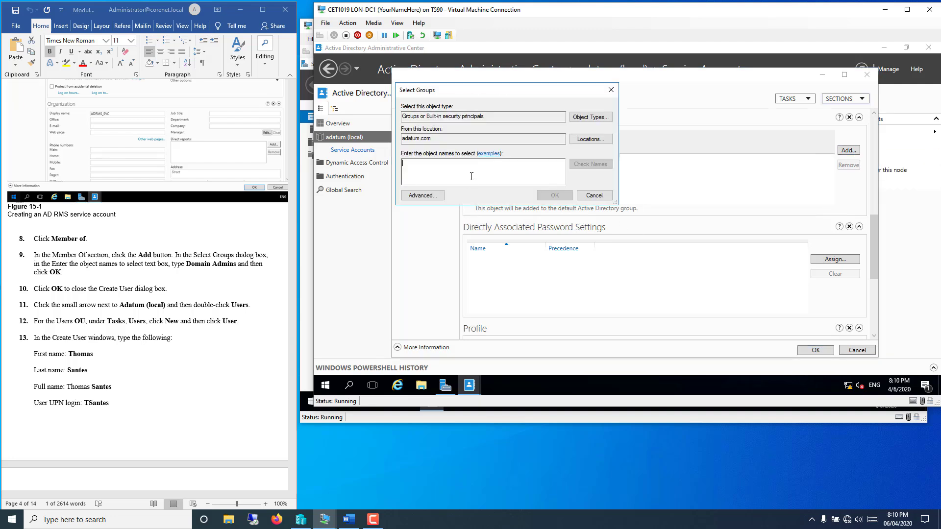
text(domain)
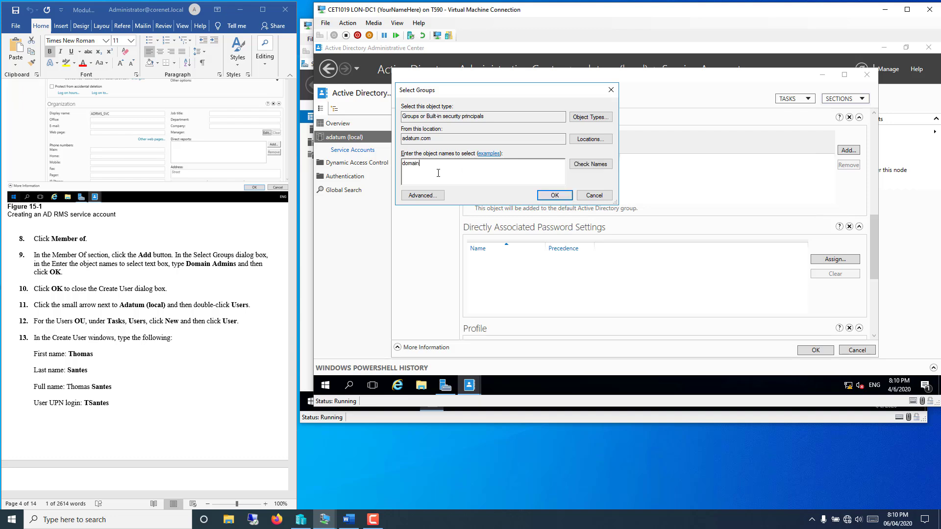
click(590, 165)
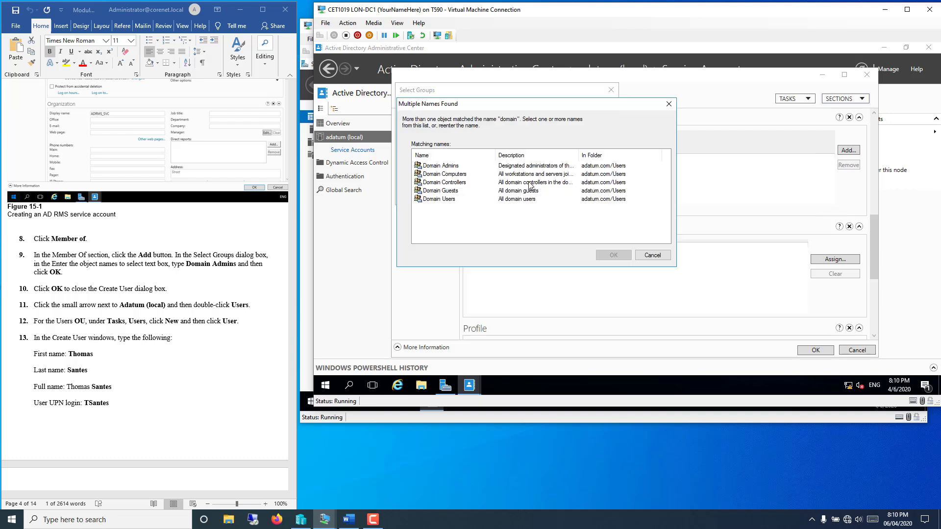
click(448, 166)
click(618, 257)
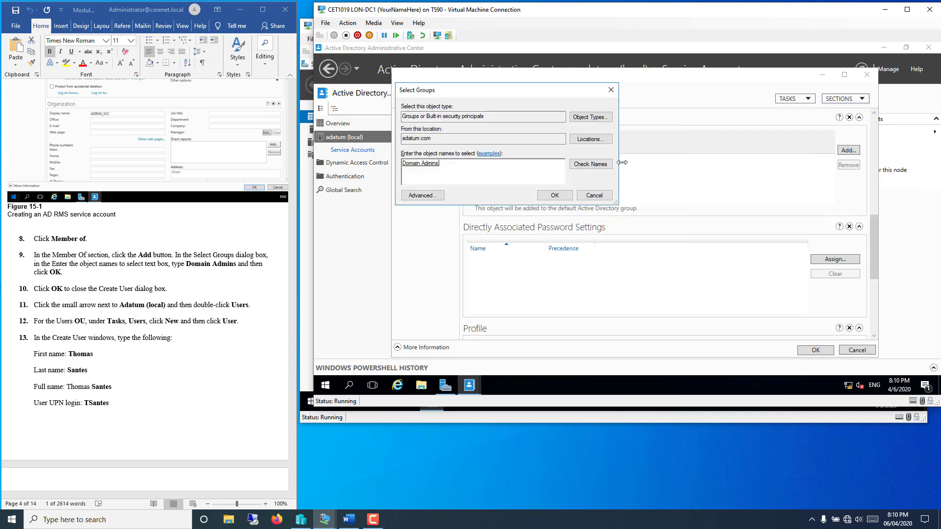
click(555, 196)
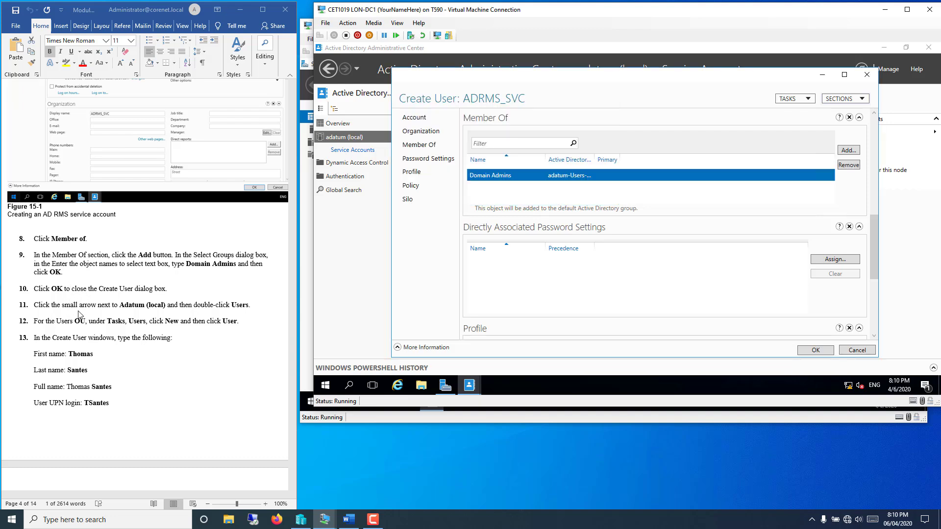
click(815, 350)
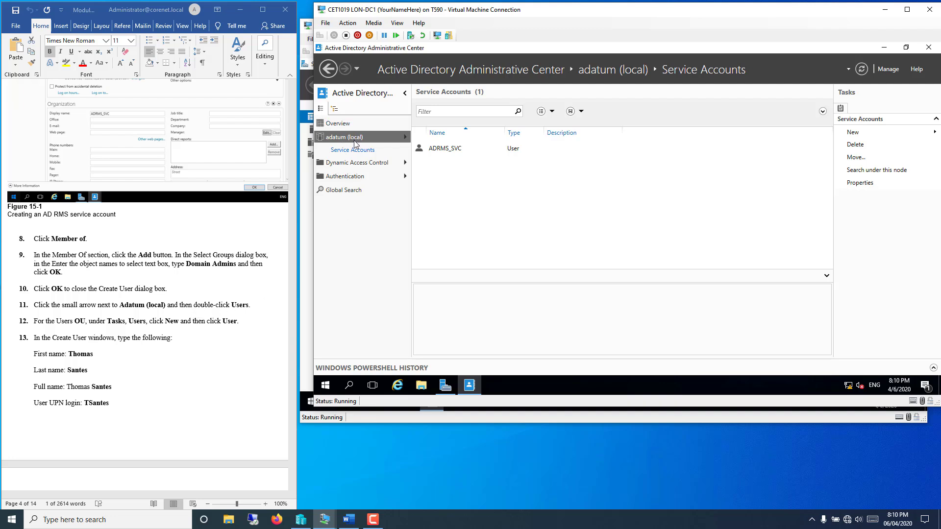
Step: Start a new user in the Users container with the user's first name, last name and UPN logon
click(406, 137)
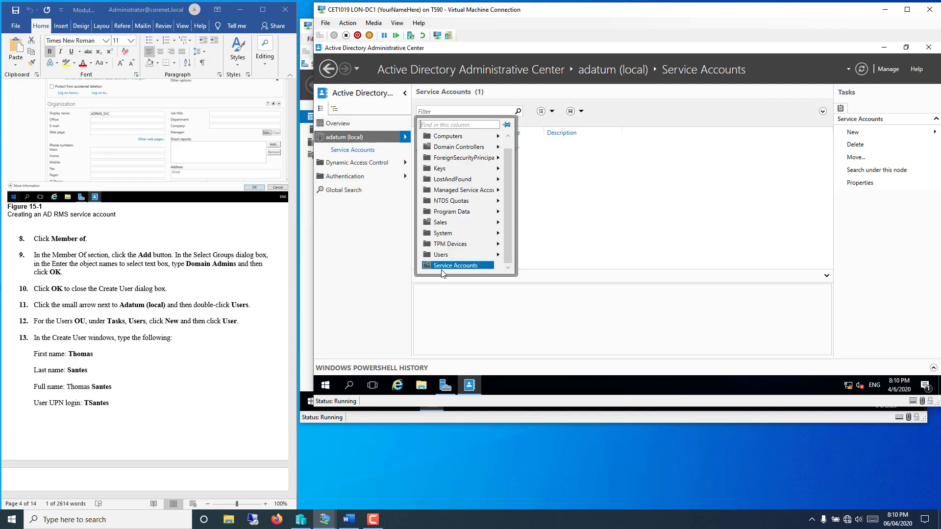
click(440, 256)
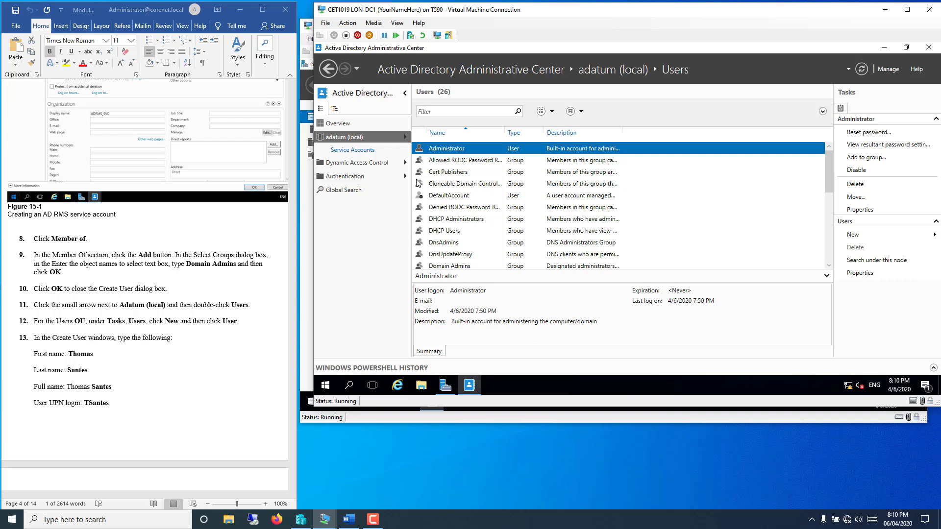
click(853, 237)
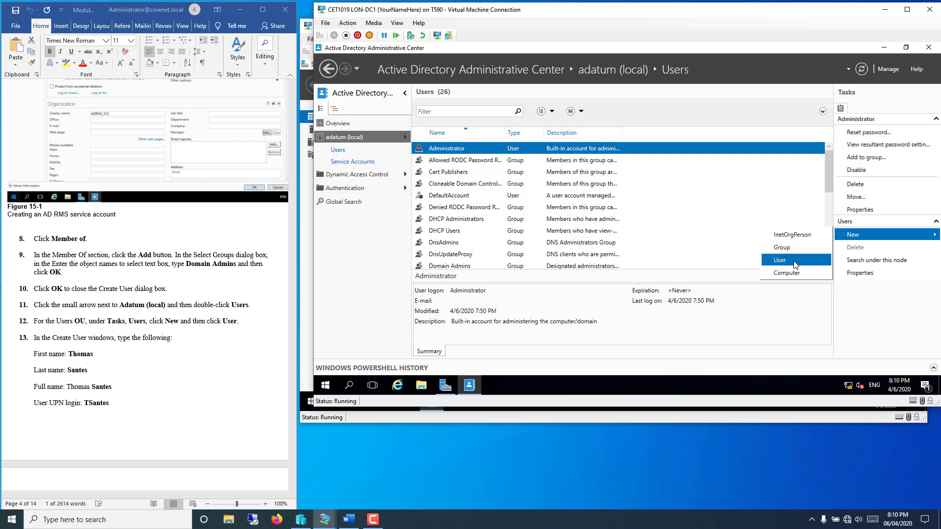
click(796, 261)
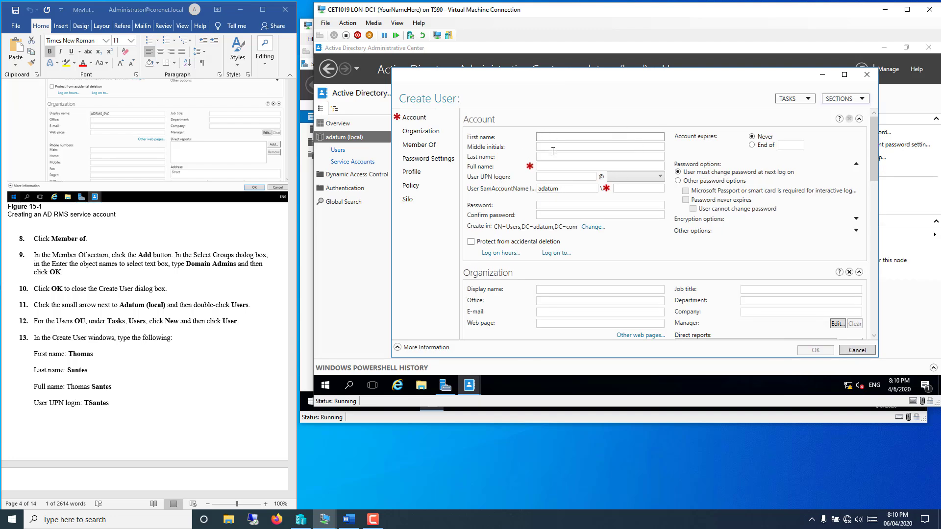
key(Tab)
key(Tab)
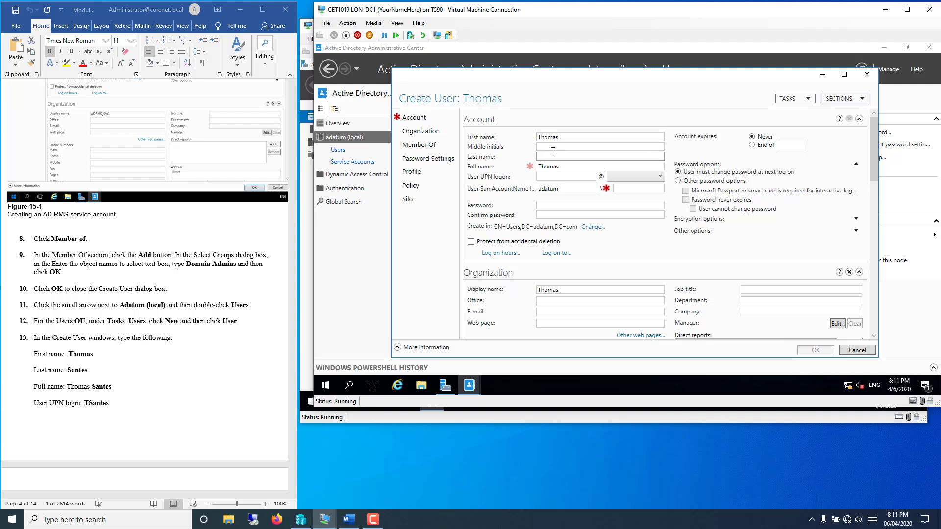
click(545, 177)
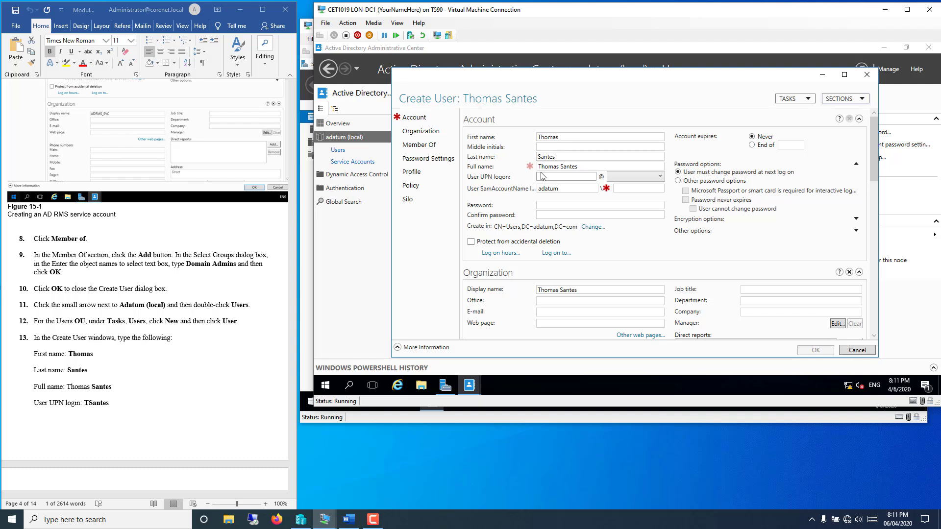
text(T)
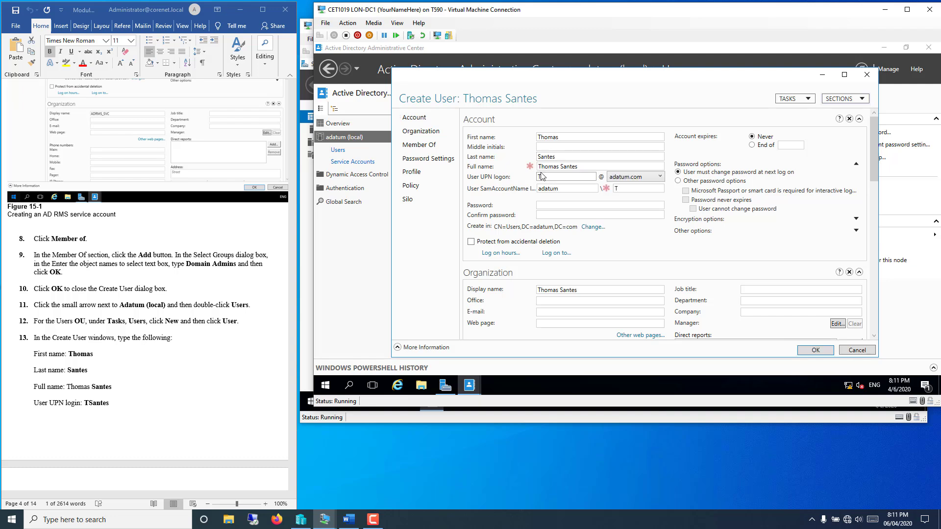
text(San)
Step: Enter the account password in the Password field, then move to Confirm password
click(219, 437)
scroll(200, 411, down, 3)
scroll(200, 410, down, 5)
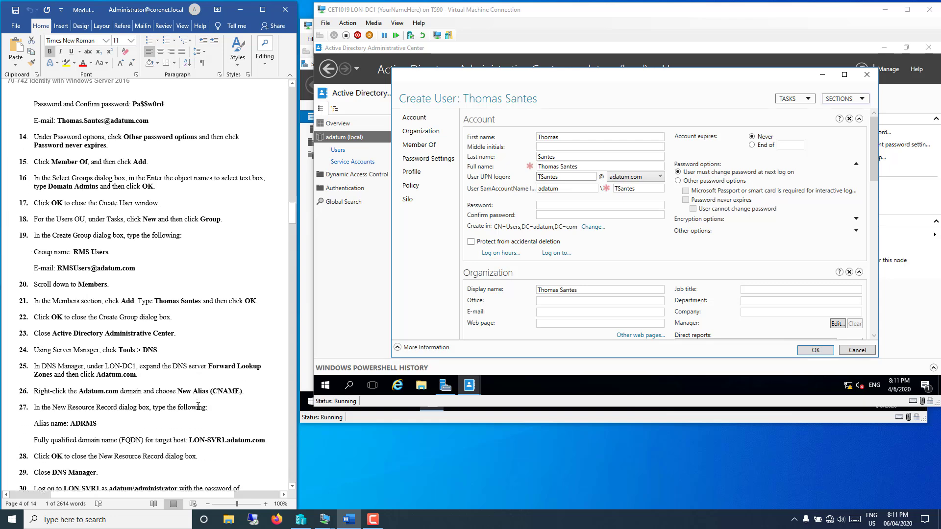
click(549, 206)
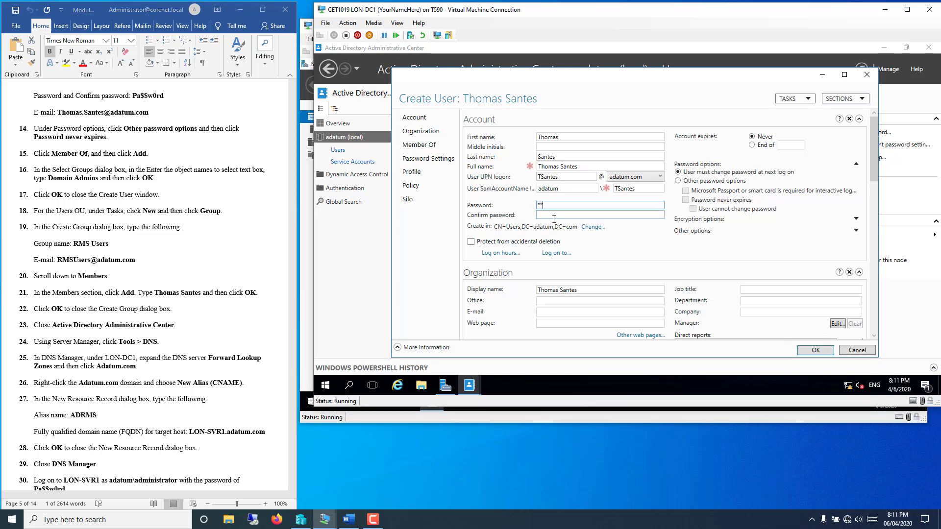
text(Pa$$w0r)
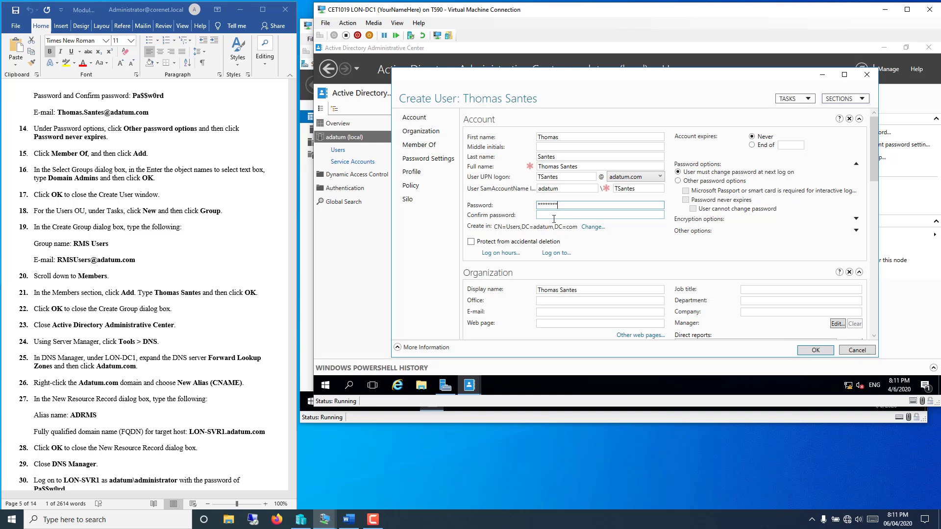
click(553, 218)
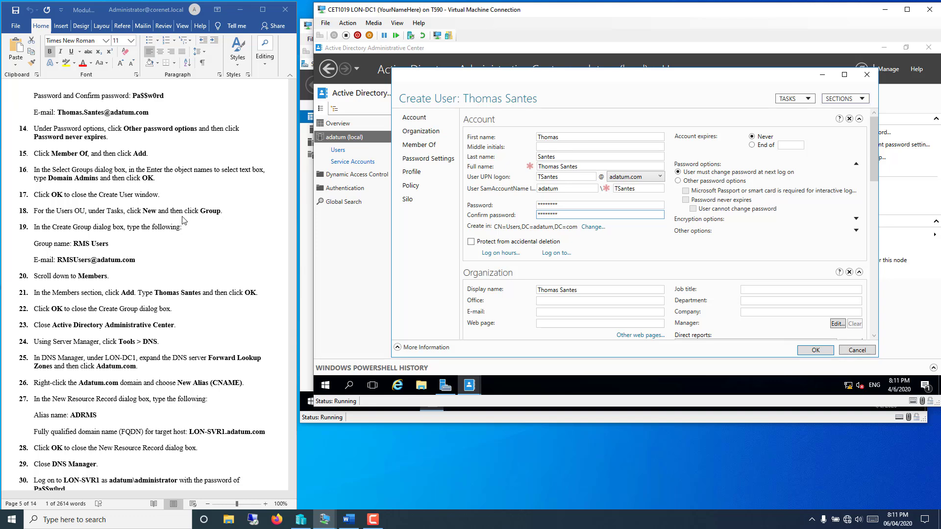
Step: Protect the account from accidental deletion, add it to Domain Admins, and save it
click(634, 245)
scroll(635, 245, down, 5)
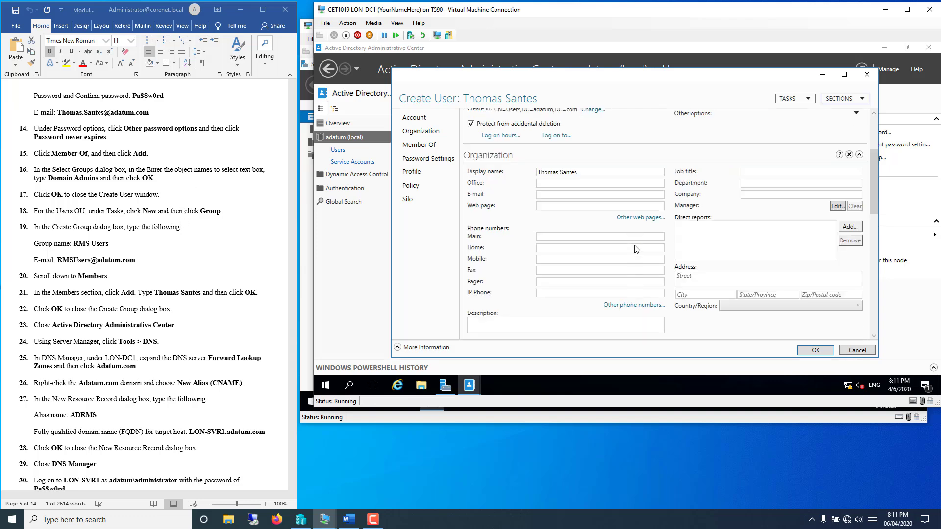
scroll(636, 249, down, 3)
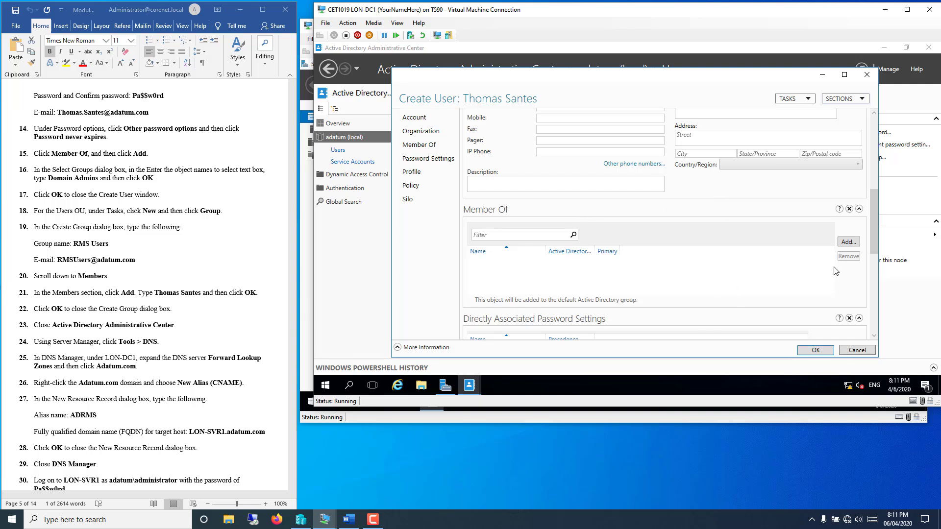
click(845, 242)
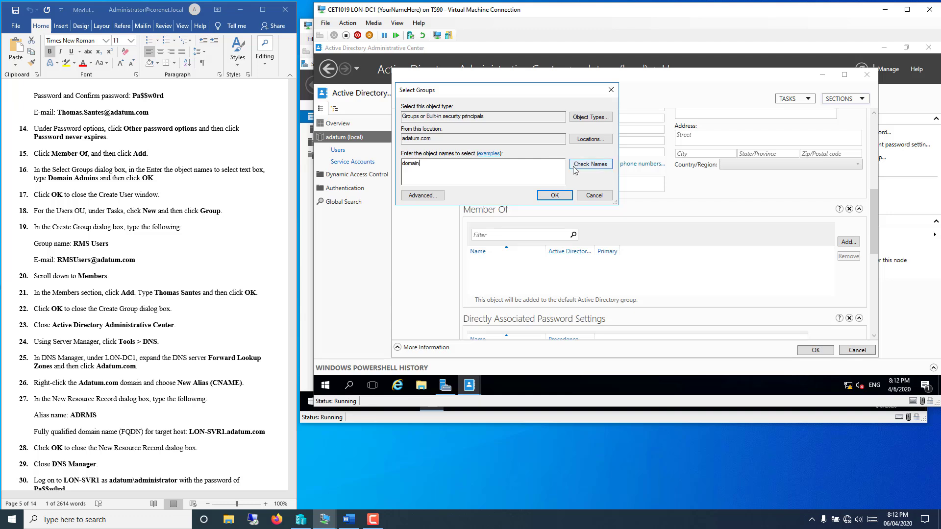
click(589, 164)
click(448, 167)
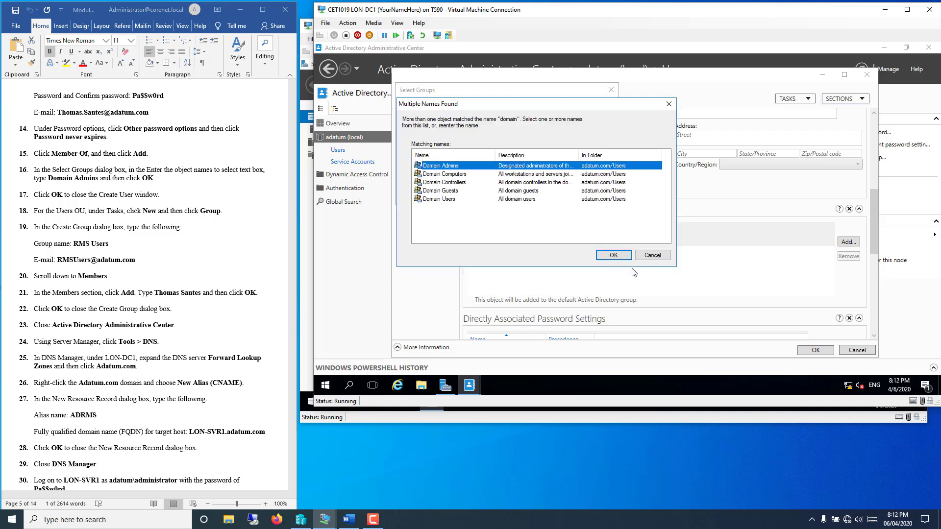
click(613, 256)
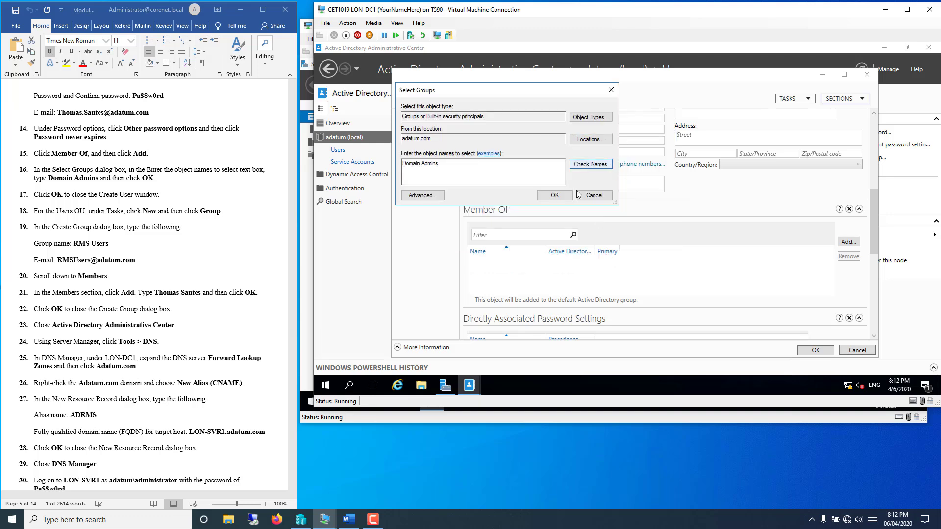
click(561, 198)
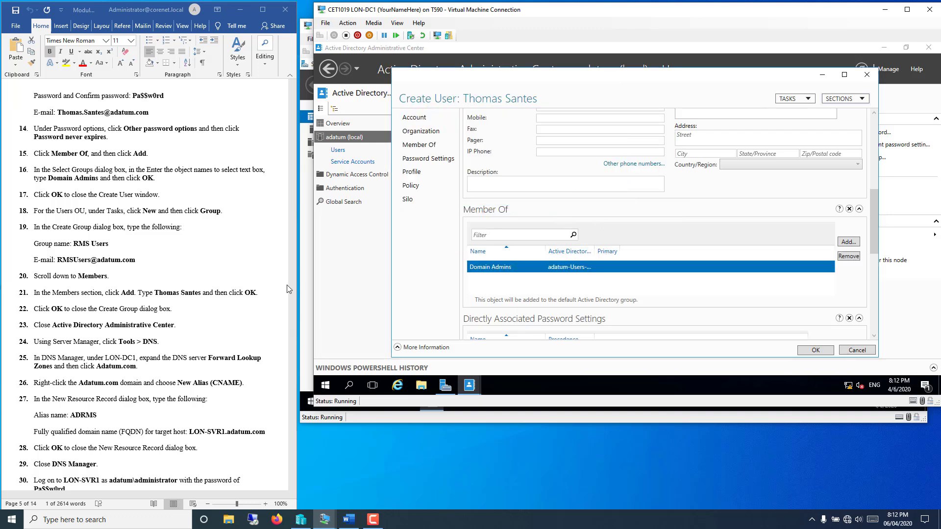
click(805, 351)
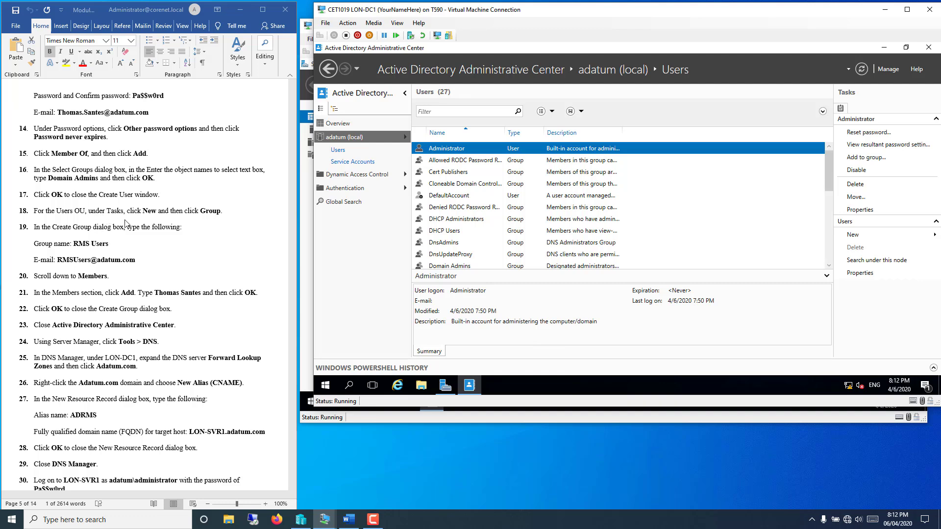
Step: Start a new group at the top level of the adatum (local) domain
click(853, 234)
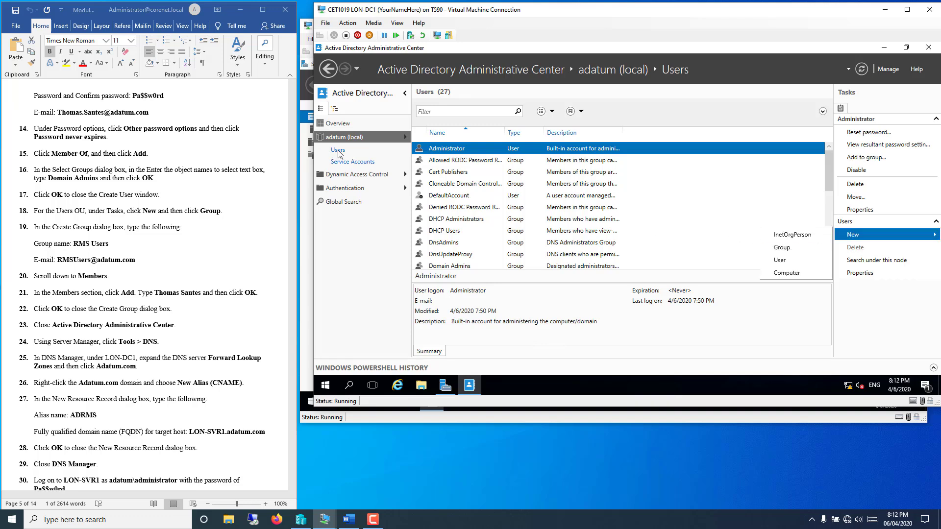
click(343, 139)
click(344, 140)
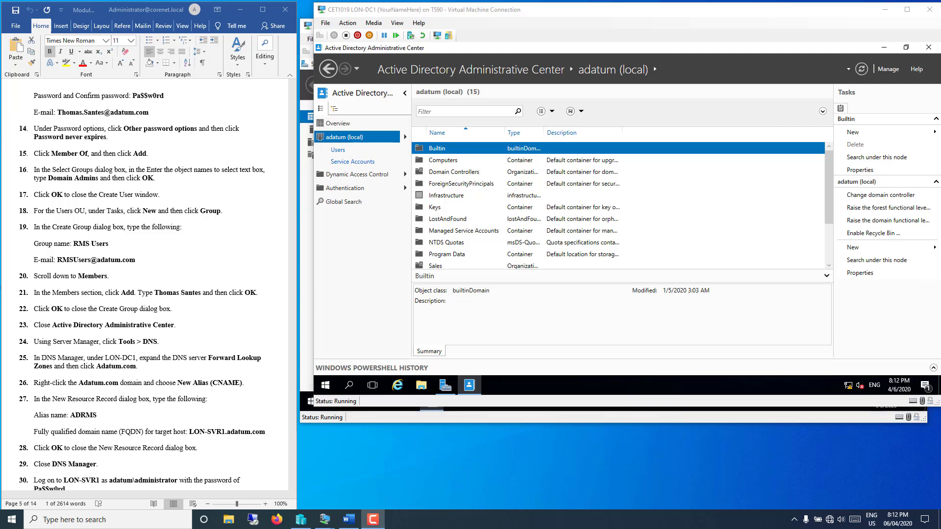
click(851, 133)
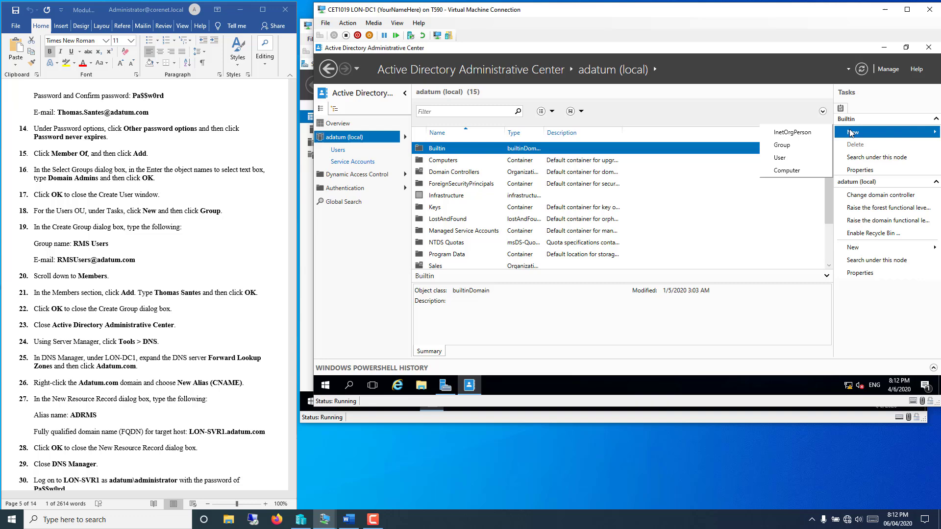
click(792, 141)
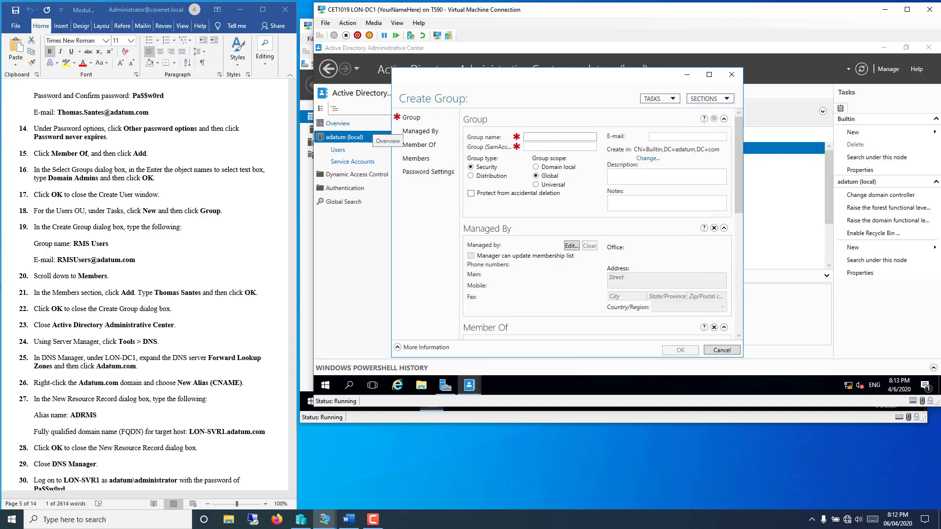
Step: Name the new group 'RMS Users', copying the name from the lab instructions
click(75, 243)
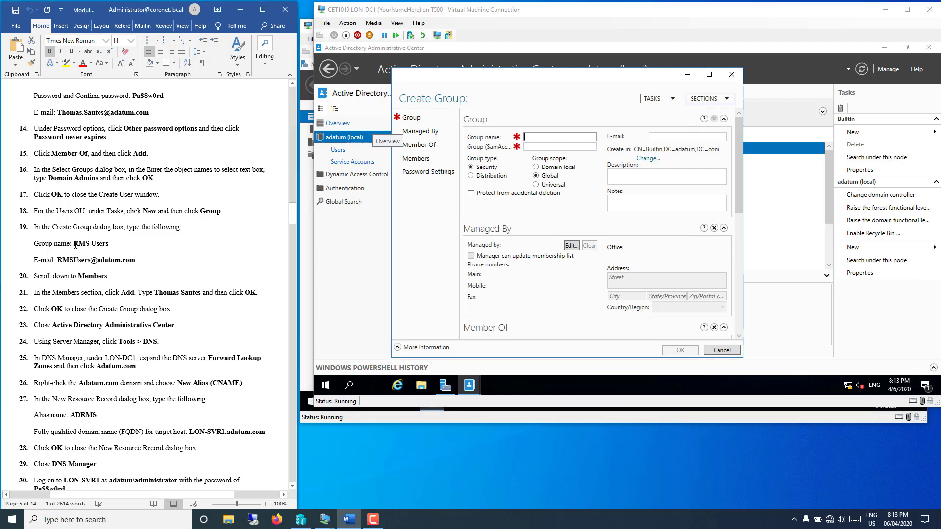
drag(75, 244, 111, 244)
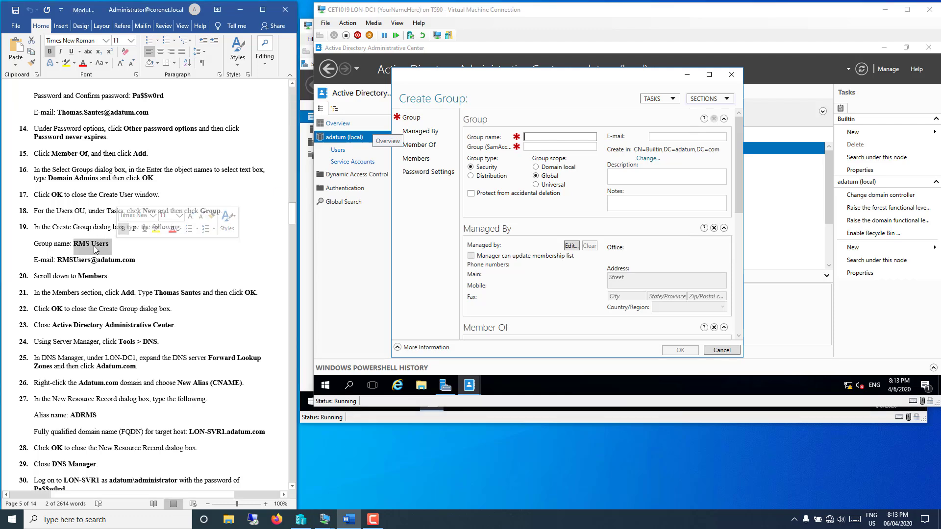
right_click(96, 246)
click(118, 264)
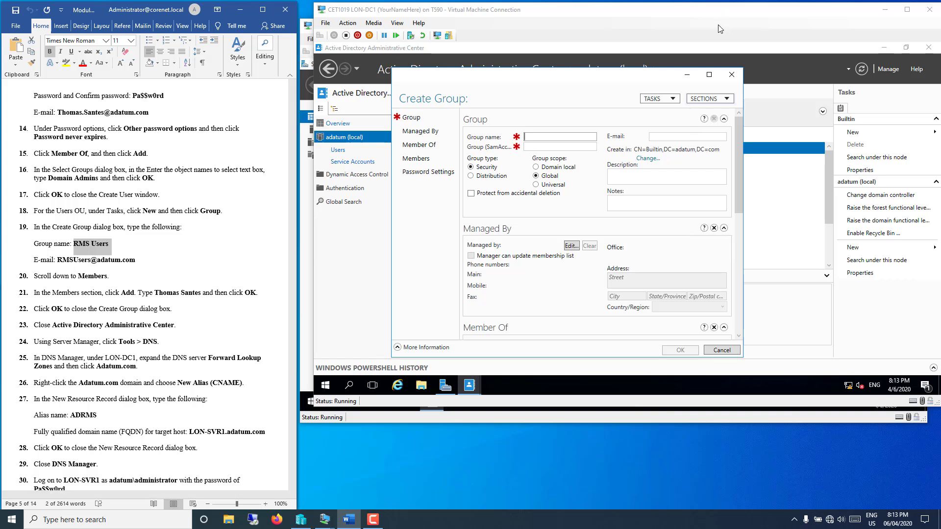
click(563, 137)
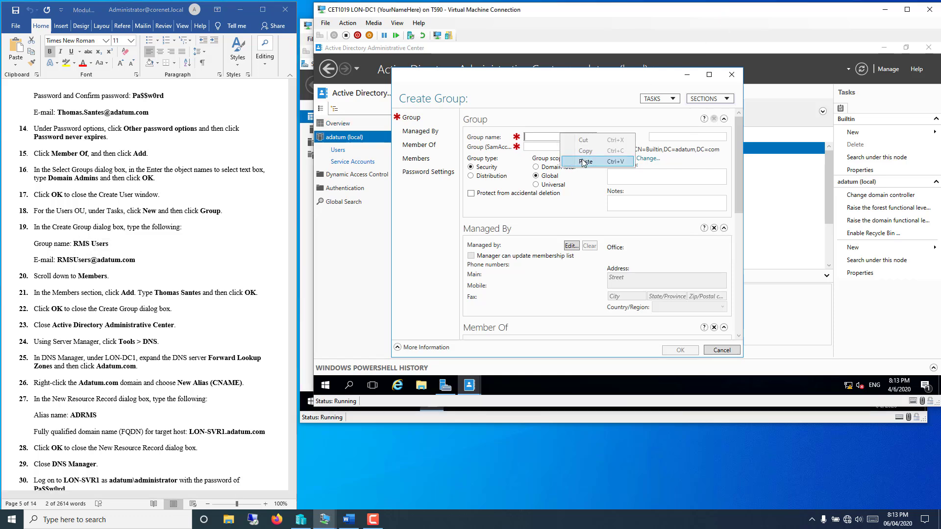
key(ctrl+v)
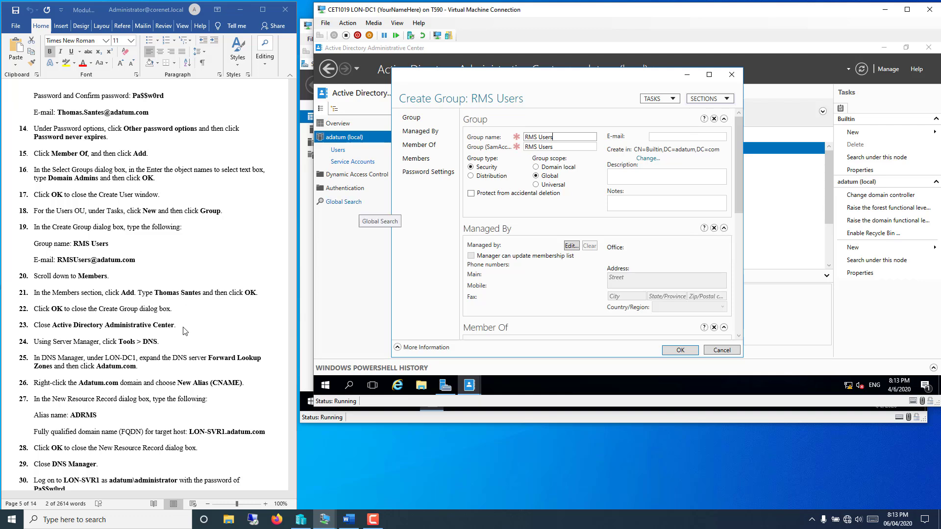
Step: Fill in the group's e-mail address, copied from the lab instructions
drag(111, 243, 132, 265)
right_click(131, 265)
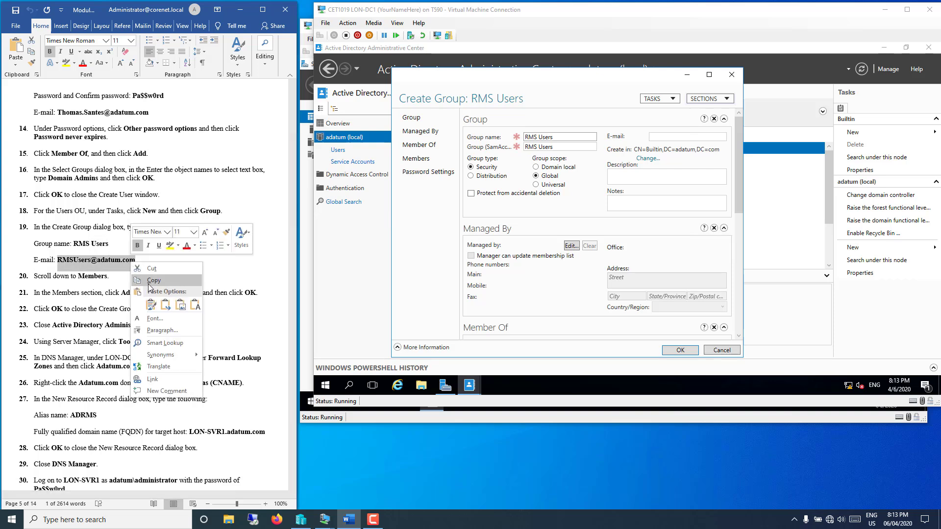
click(149, 282)
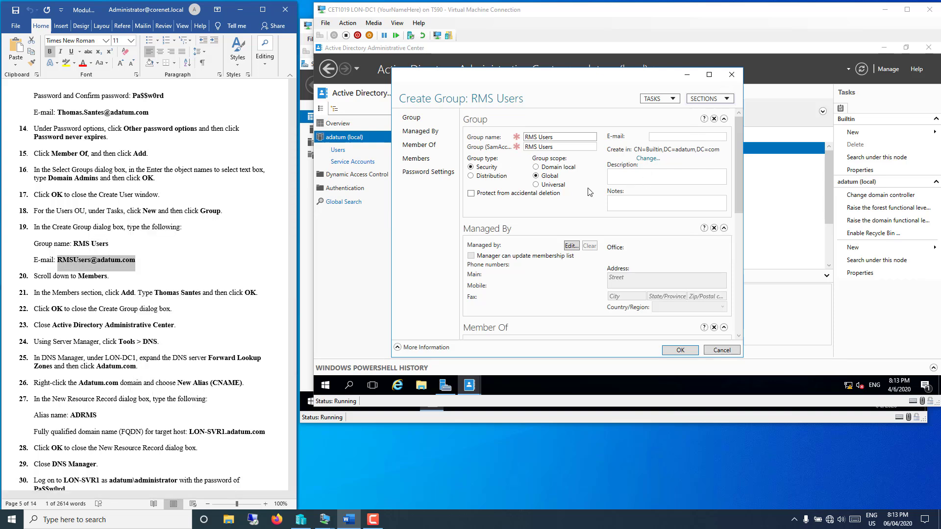
click(659, 136)
right_click(659, 137)
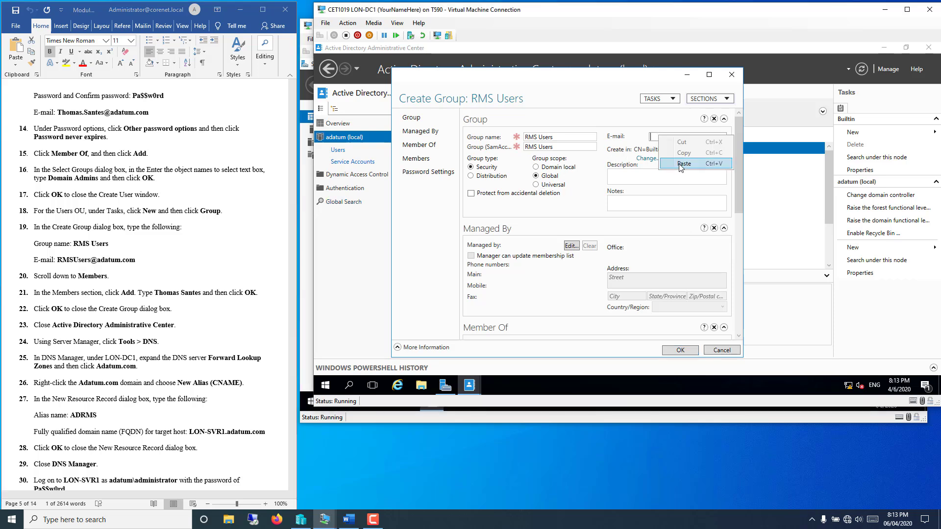
click(678, 164)
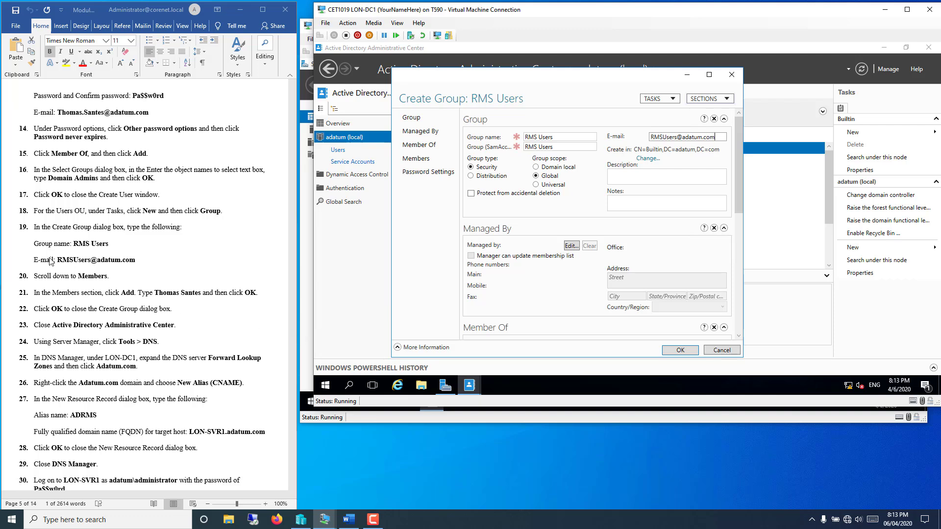
scroll(571, 294, down, 3)
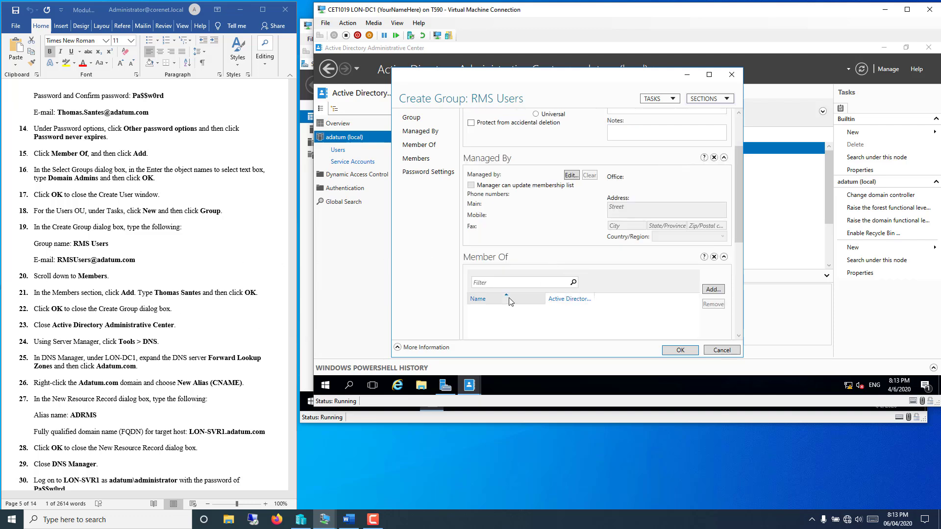
Step: Try adding a Member Of group using partial names 'd' and 'tsan', which fail to resolve
click(716, 290)
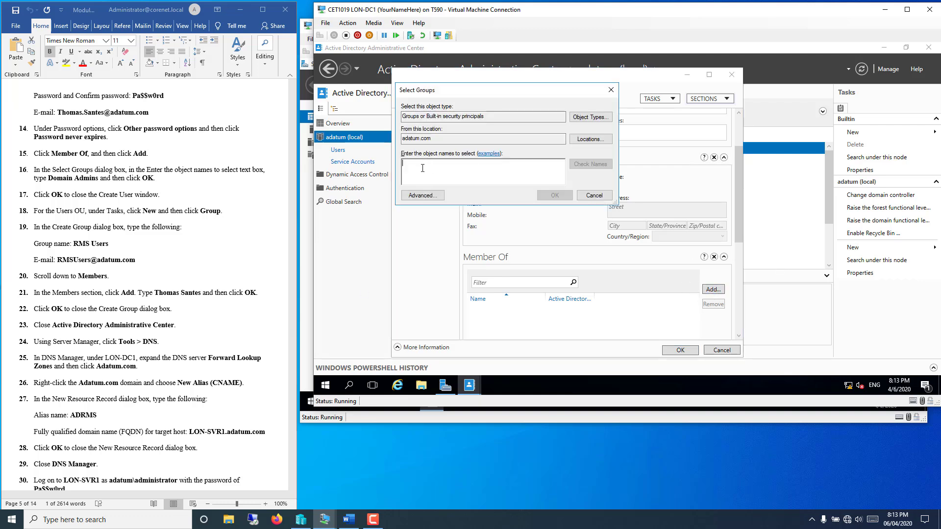
text(d)
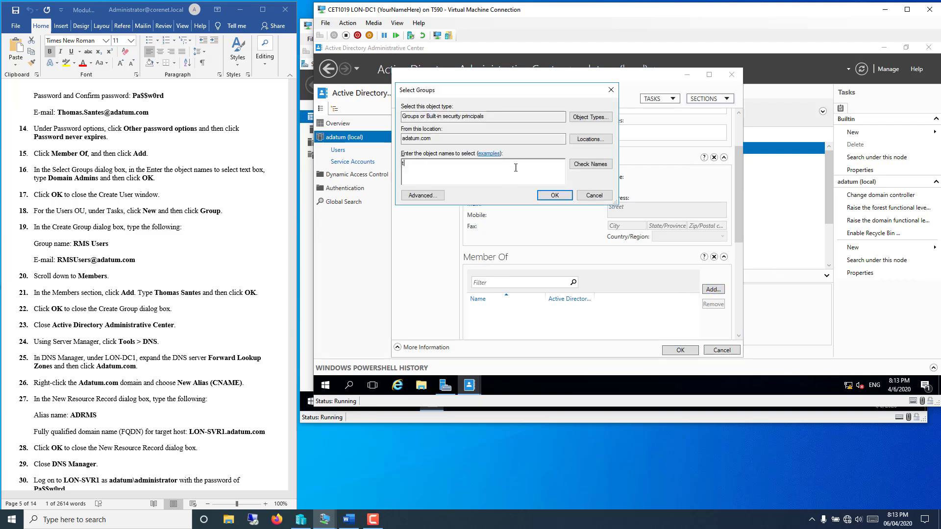
click(583, 168)
drag(519, 166, 274, 173)
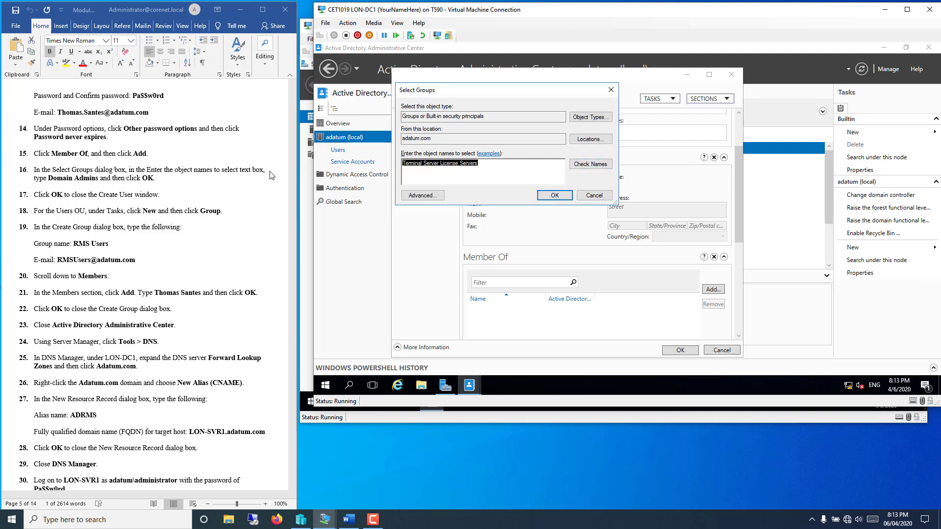
key(BackSpace)
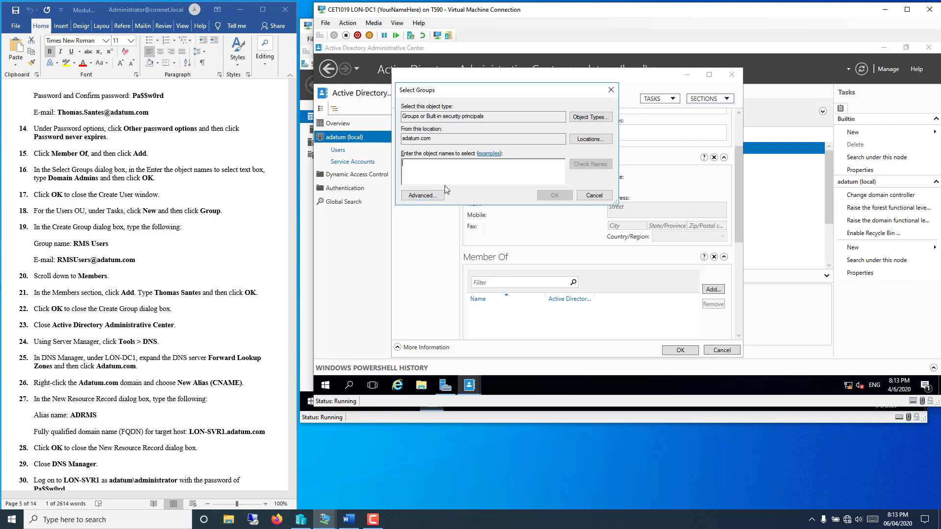
text(tsan)
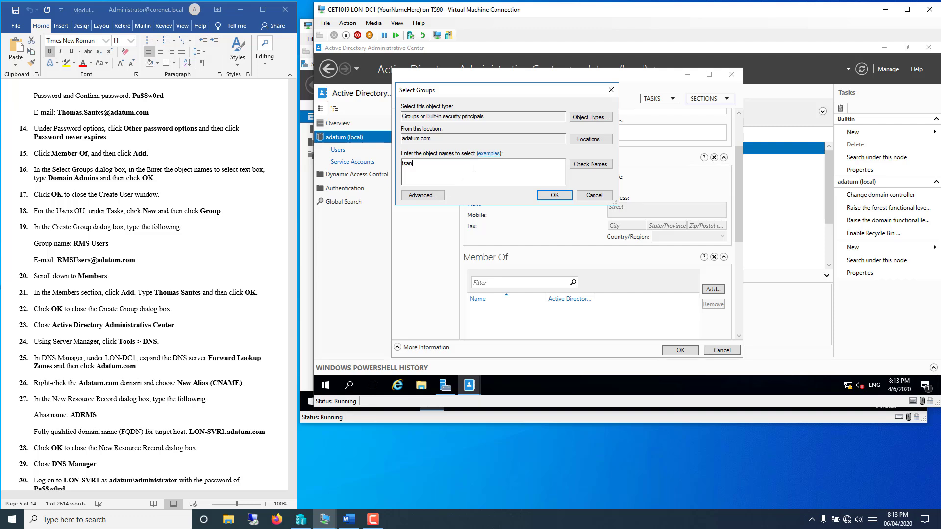
click(585, 164)
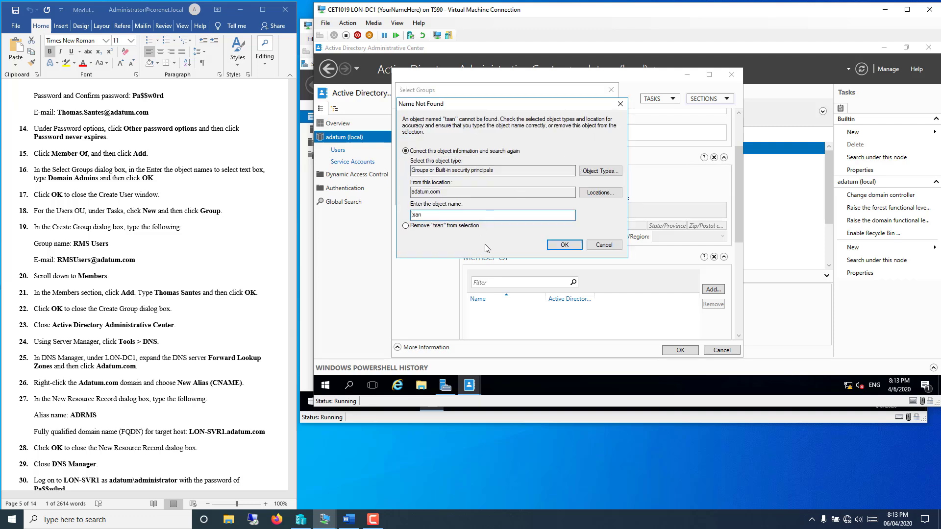
click(604, 246)
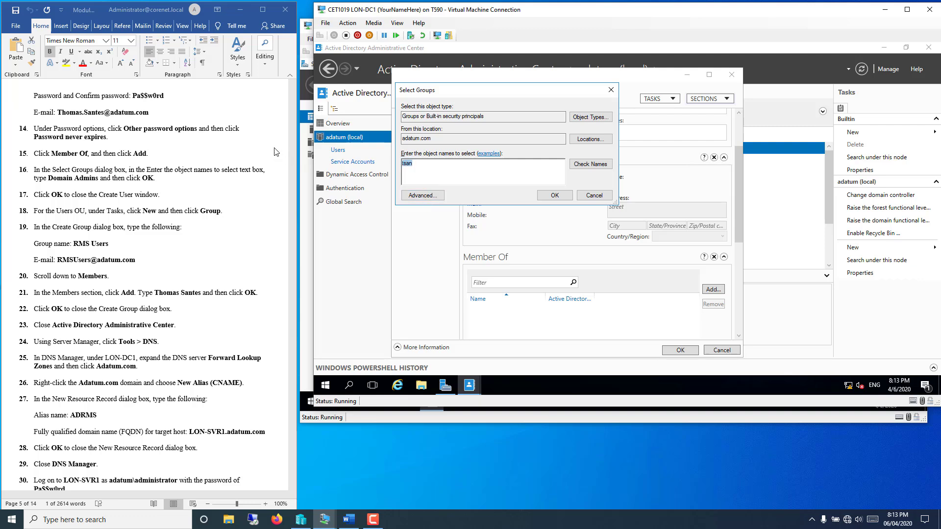
Step: Run an advanced group search, then cancel both pickers without adding any memberships
click(431, 196)
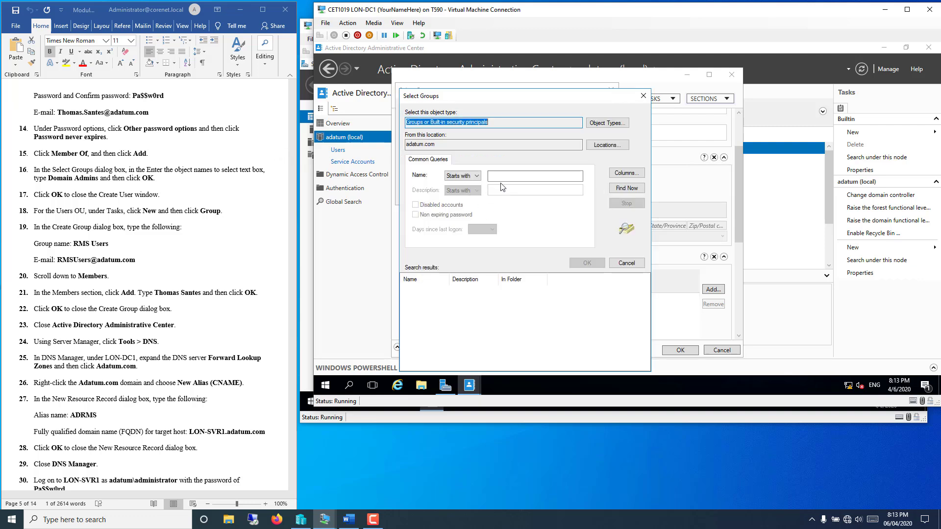
click(503, 174)
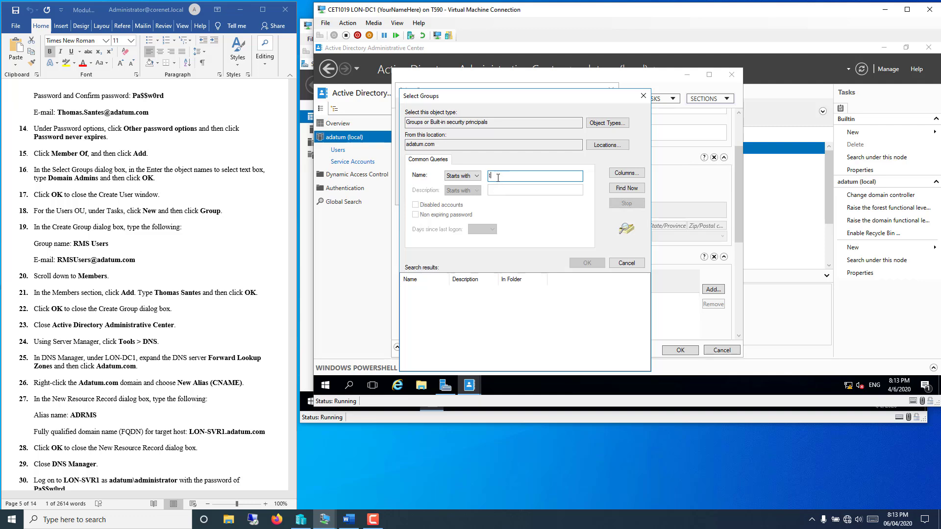
click(620, 189)
click(513, 177)
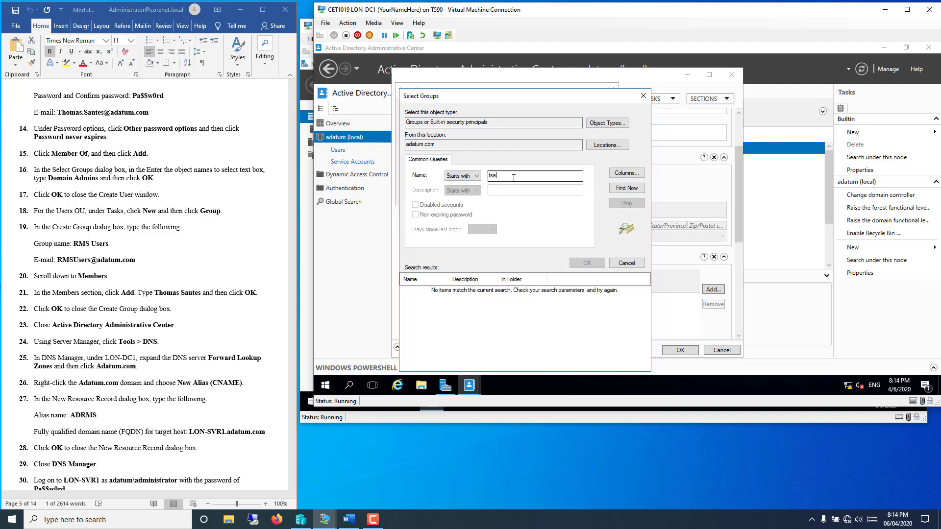
click(621, 189)
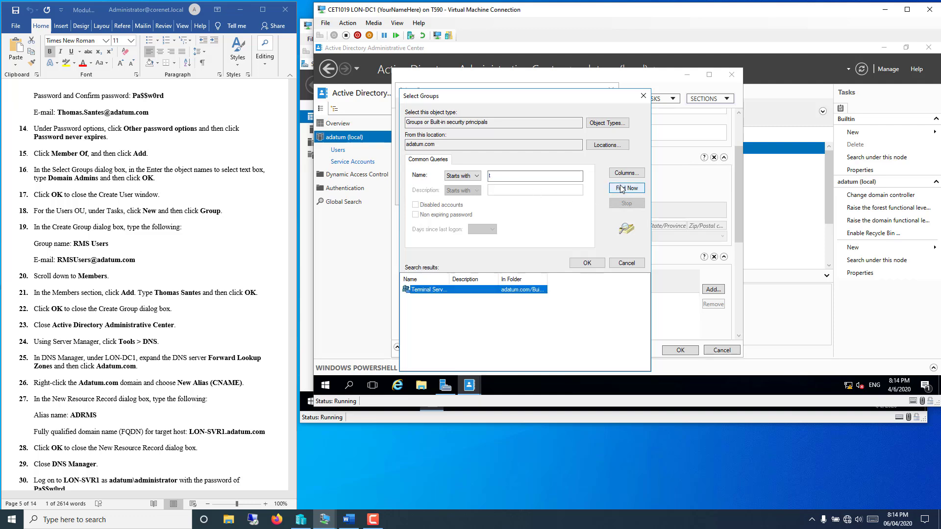
click(627, 265)
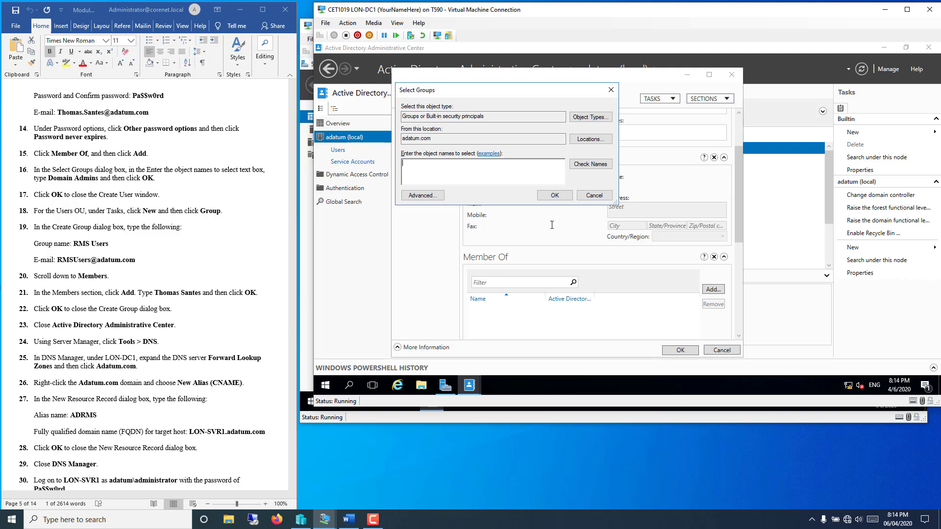
click(595, 195)
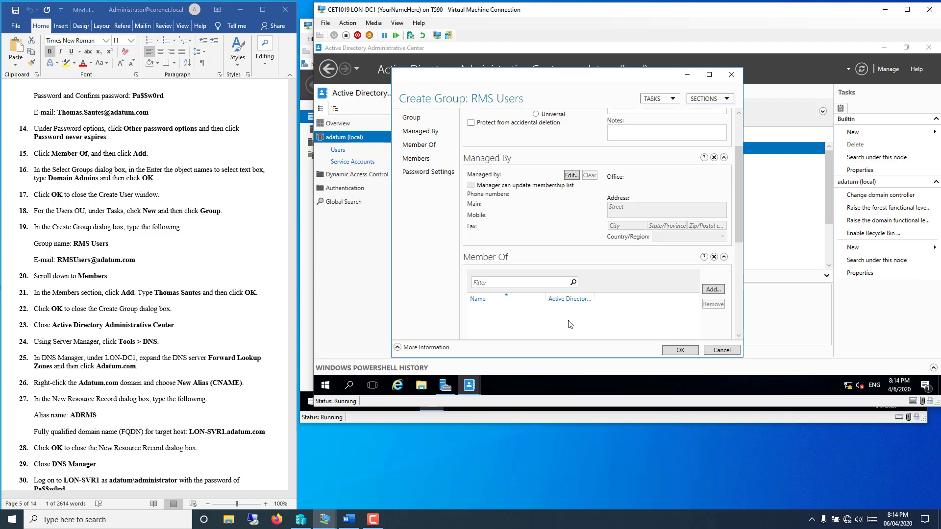
Step: Add the lab user resolved from 't' as the only member, then create RMS Users
drag(735, 209, 745, 304)
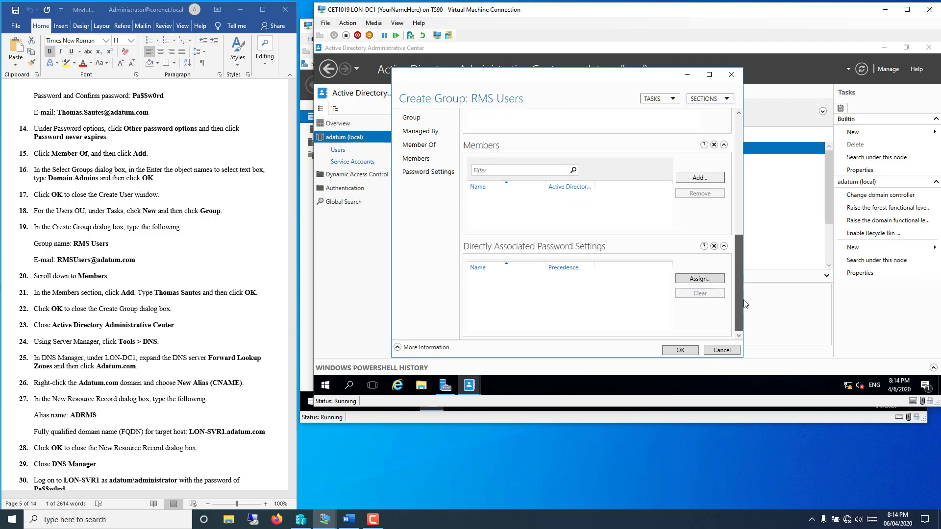
click(698, 178)
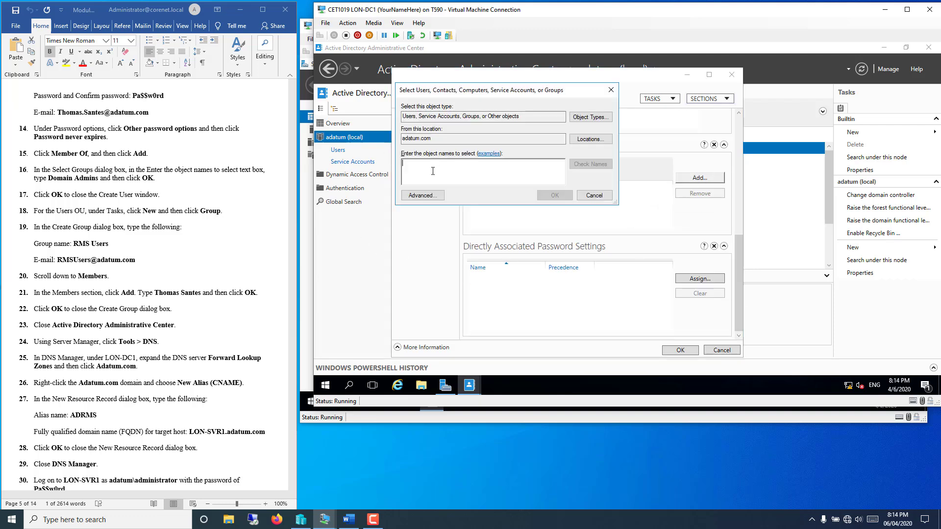
text(t)
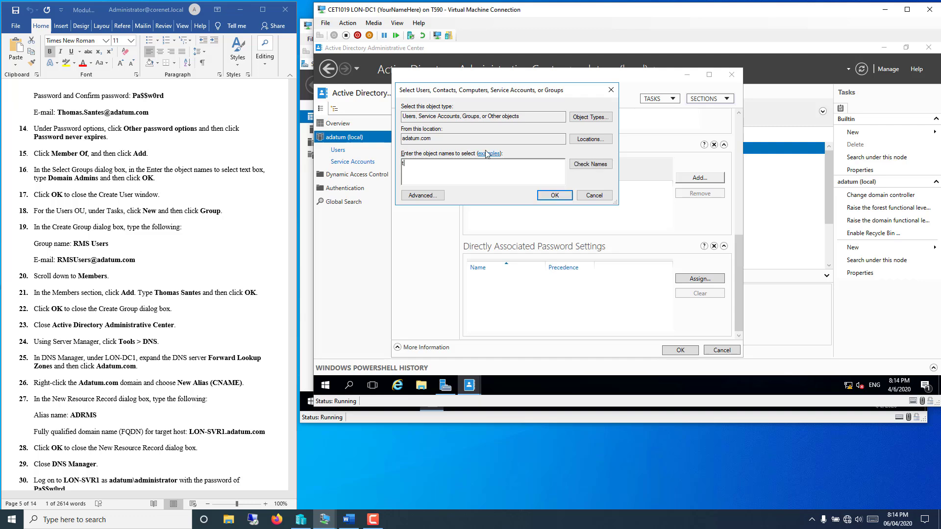
click(596, 167)
click(554, 195)
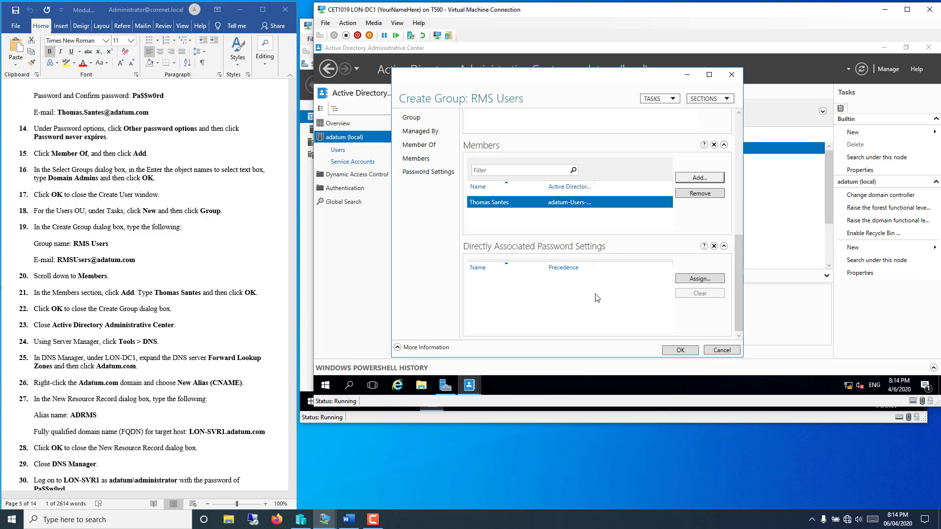
click(680, 350)
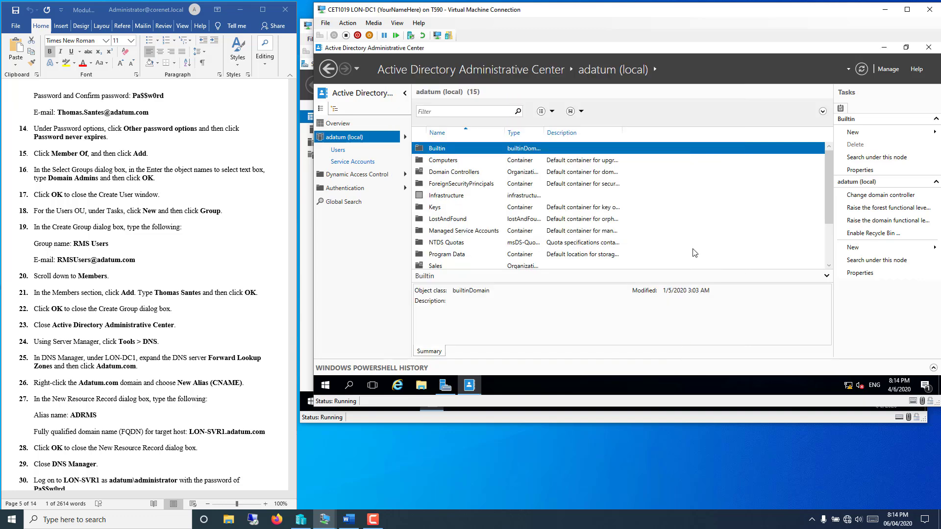
Step: Close ADAC, launch DNS Manager, and display the adatum.com forward lookup zone records
click(928, 47)
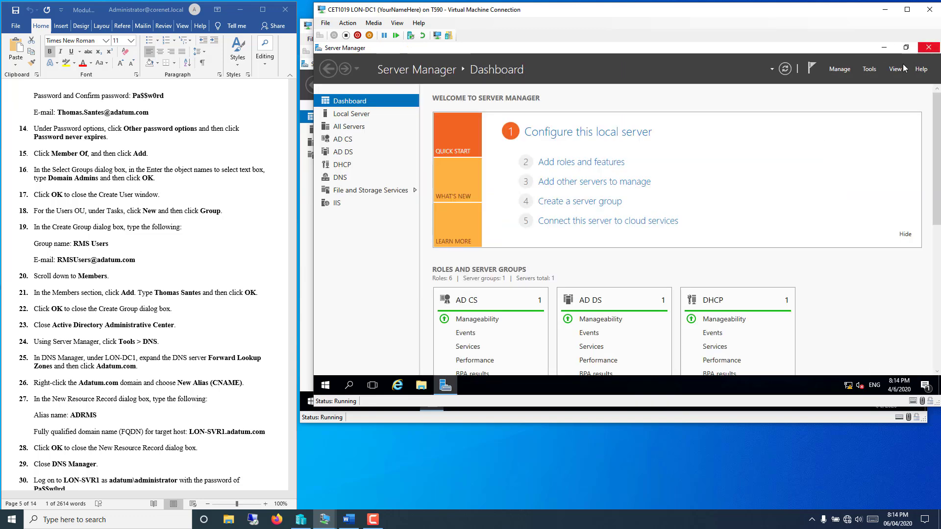
click(869, 69)
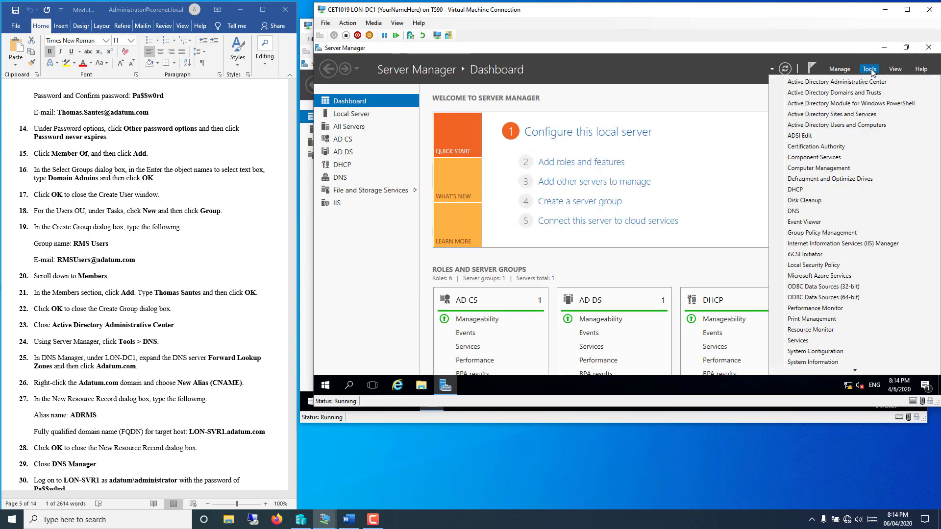
click(794, 211)
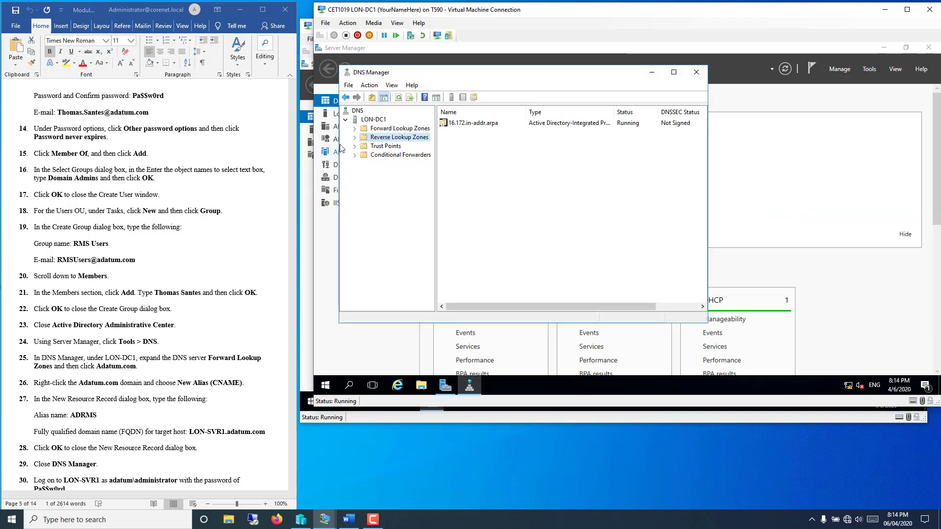
click(376, 129)
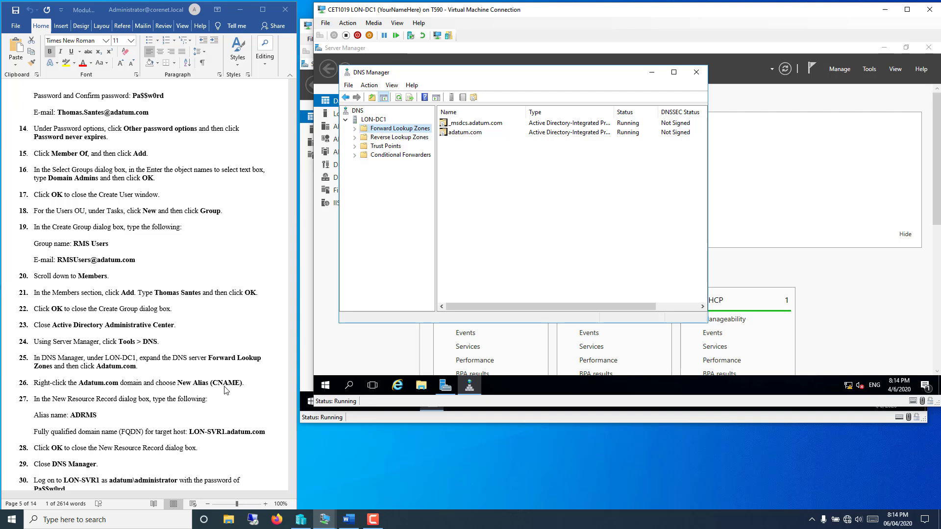
click(355, 129)
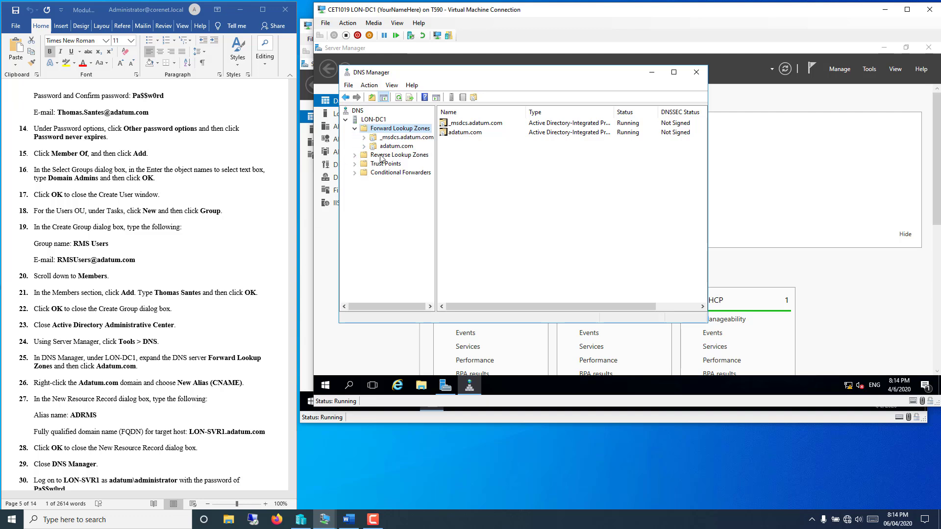
click(392, 146)
right_click(392, 146)
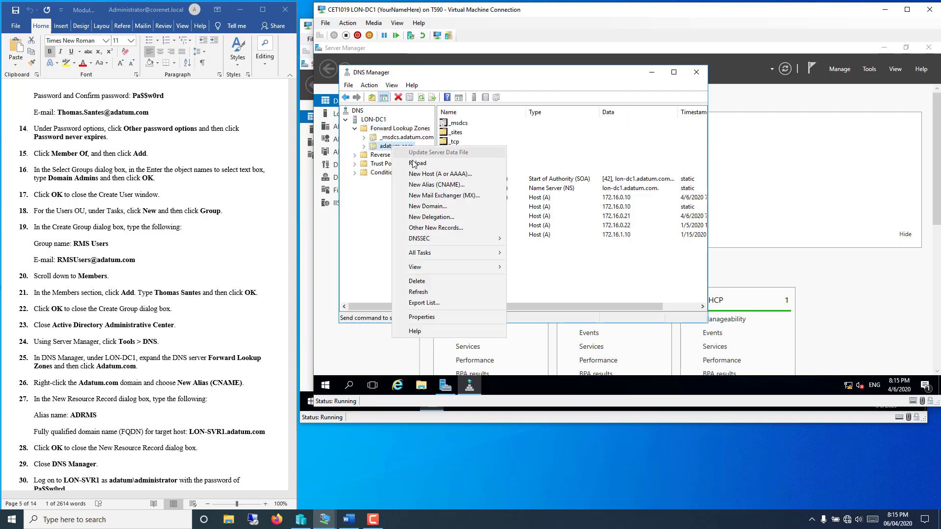
Step: Create a CNAME record ADRMS in adatum.com targeting LON-SVR1.adatum.com
click(415, 186)
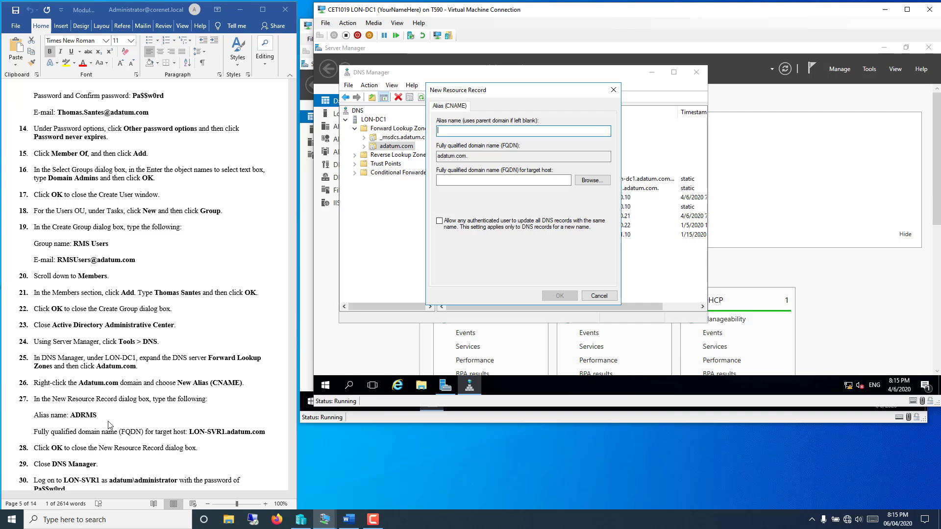
click(252, 435)
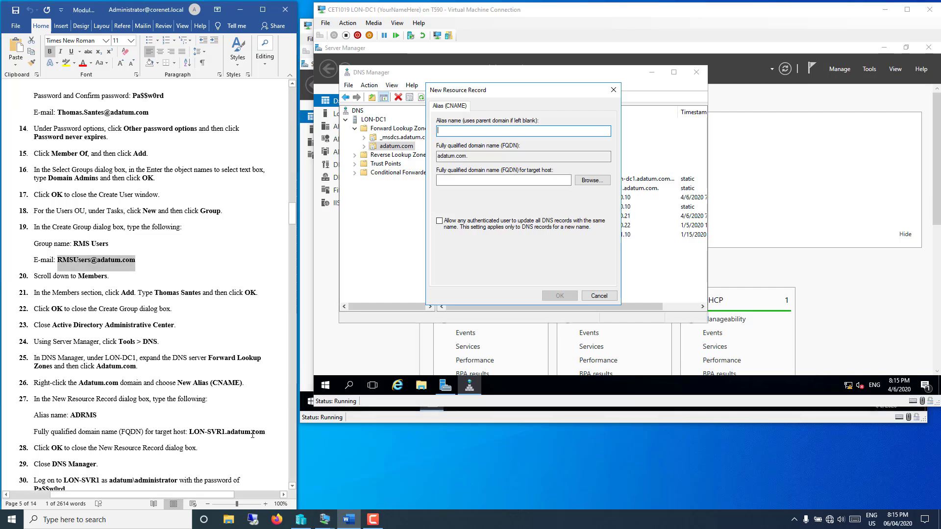
drag(191, 432, 258, 436)
right_click(259, 436)
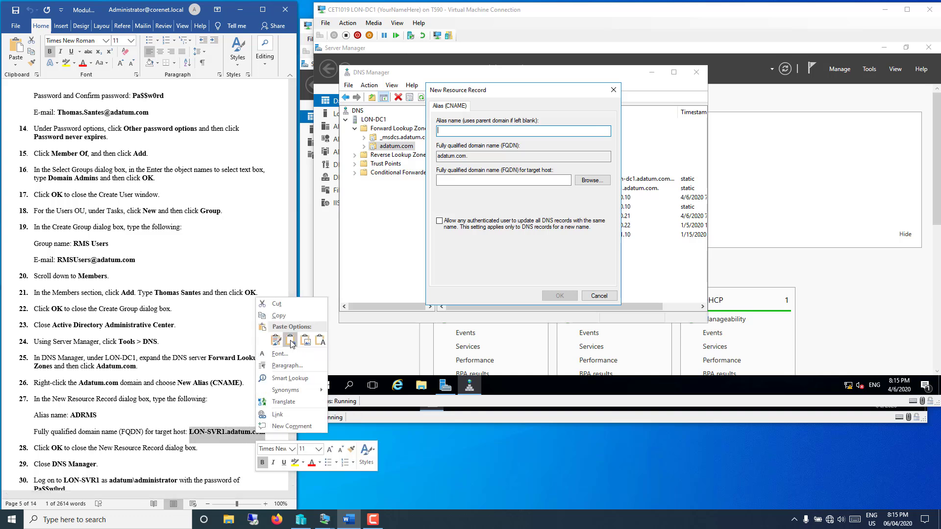
click(288, 313)
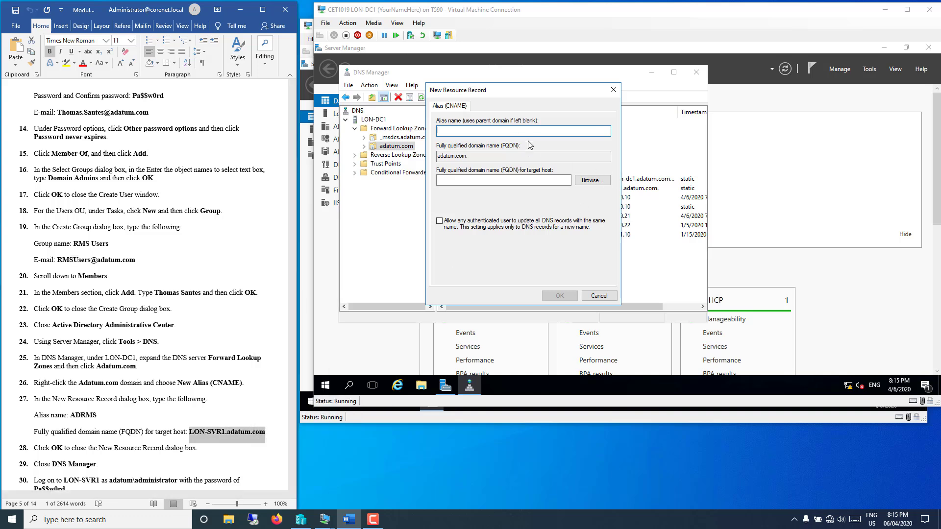
click(497, 131)
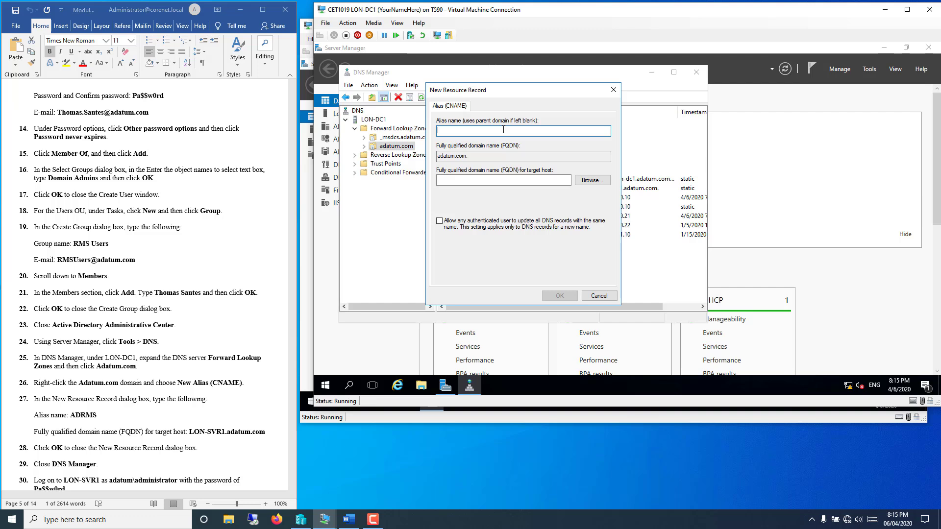
text(ADRMS)
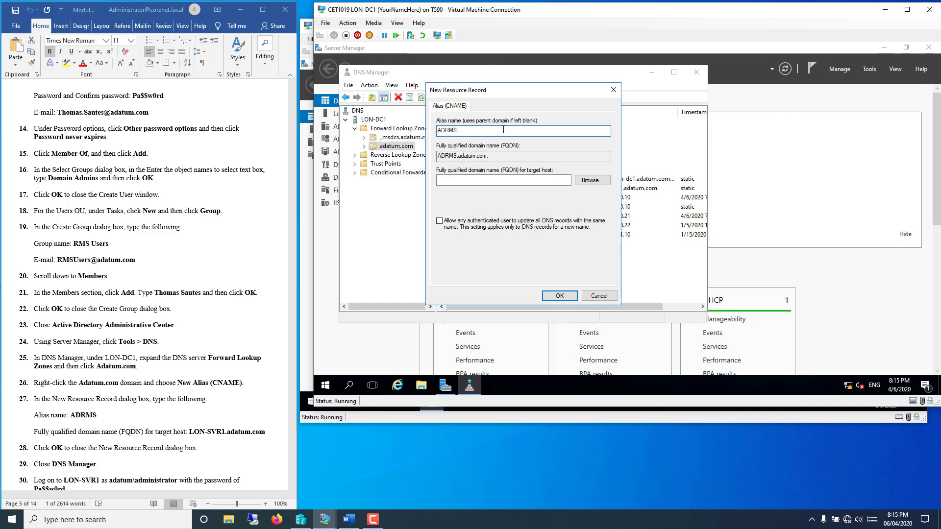
click(473, 179)
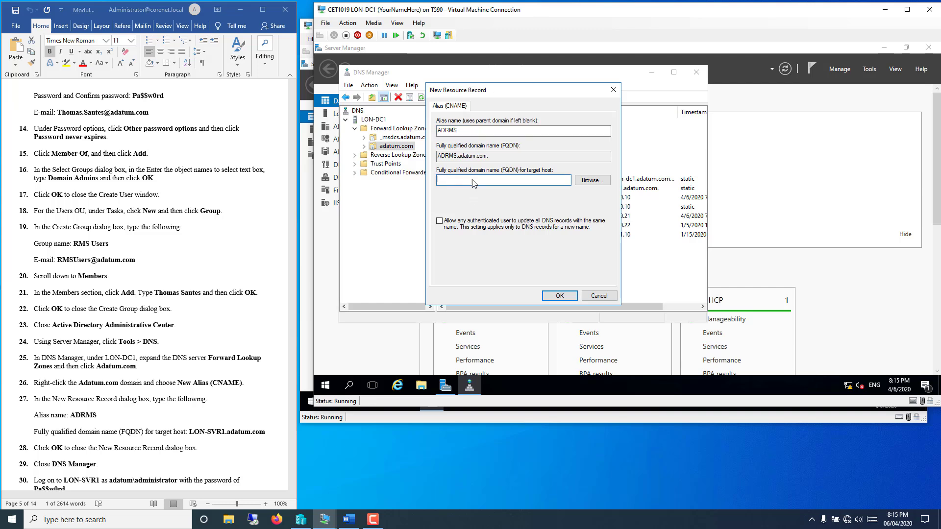
right_click(472, 180)
click(493, 222)
scroll(85, 465, down, 3)
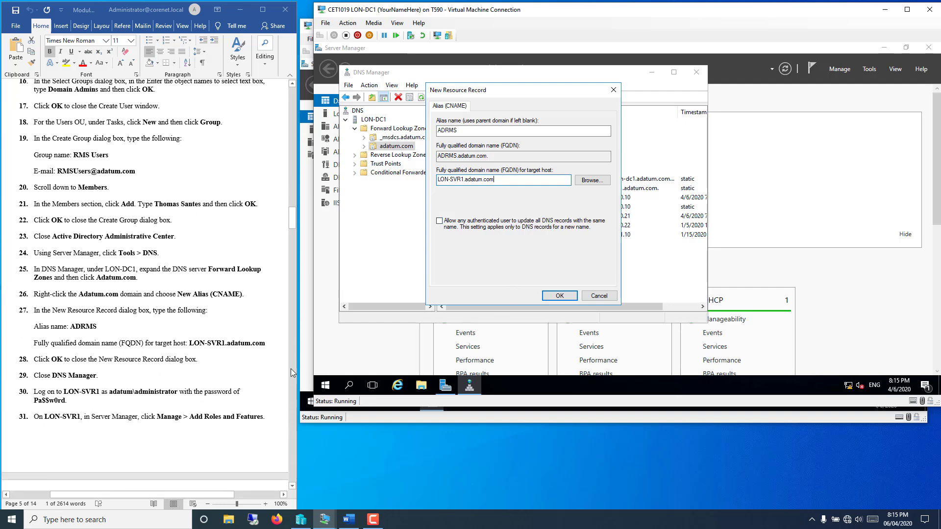
click(559, 295)
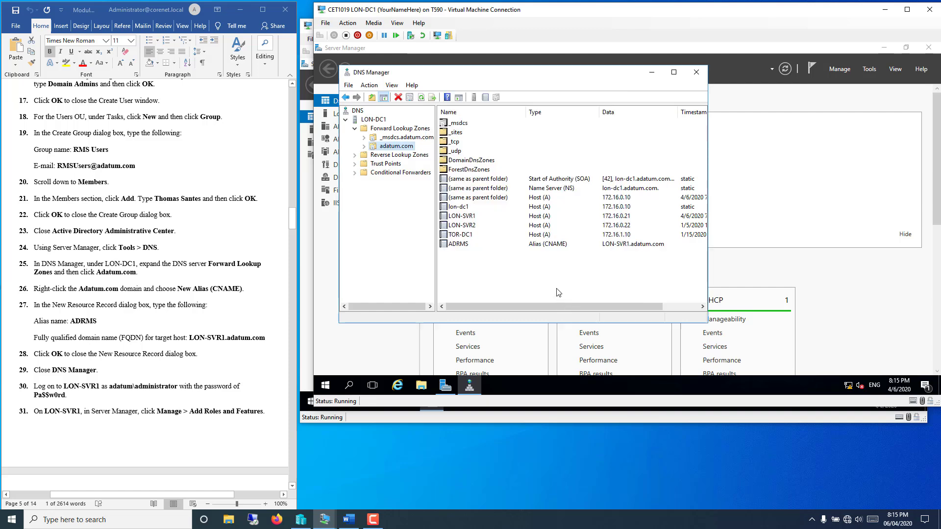
Step: Check the new ADRMS record, close DNS Manager, and bring the LON-SVR1 VM forward
click(457, 243)
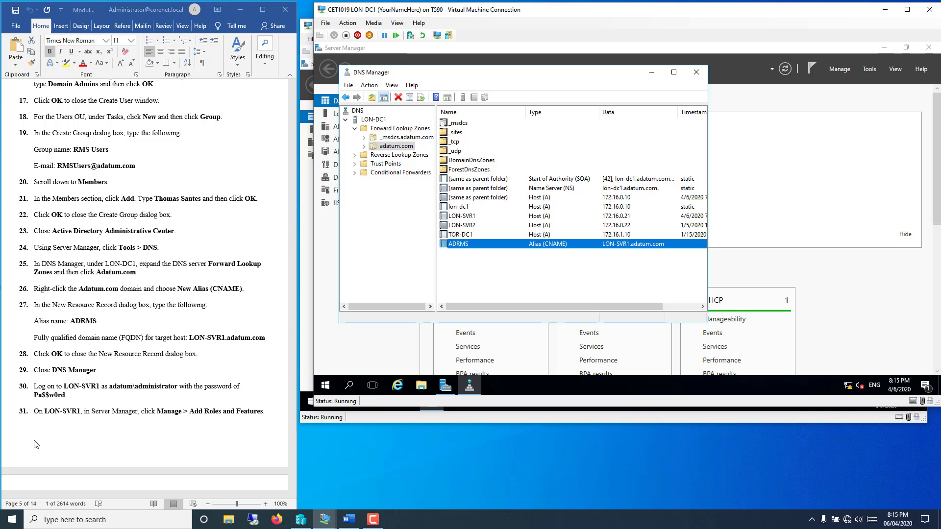
click(76, 434)
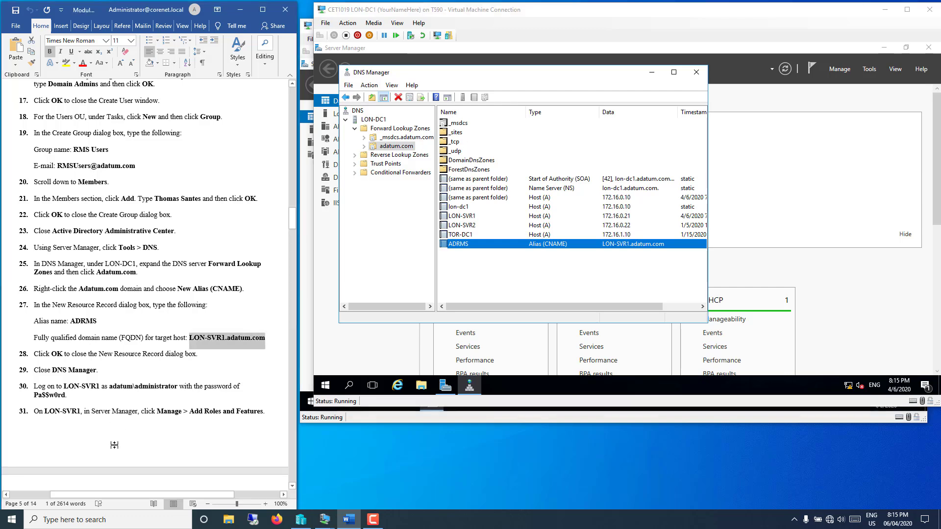
scroll(122, 435, down, 8)
scroll(107, 432, down, 2)
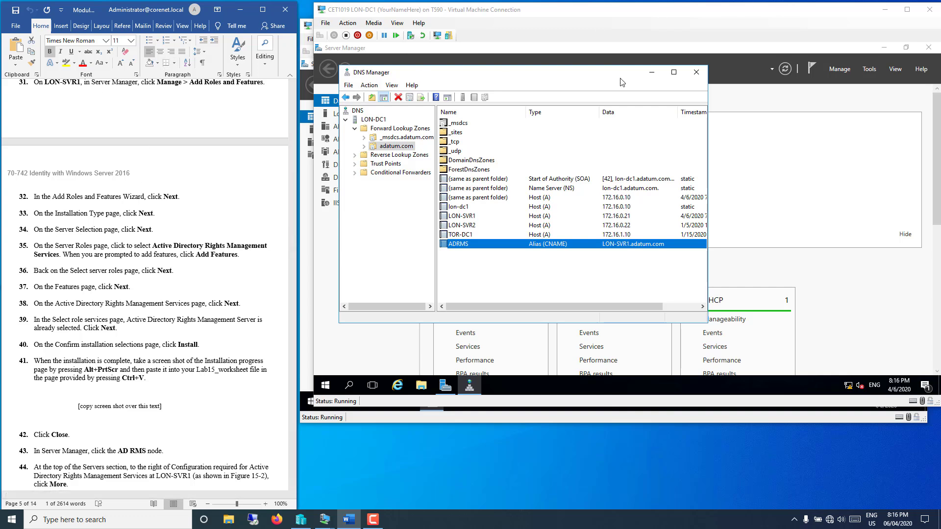
click(696, 72)
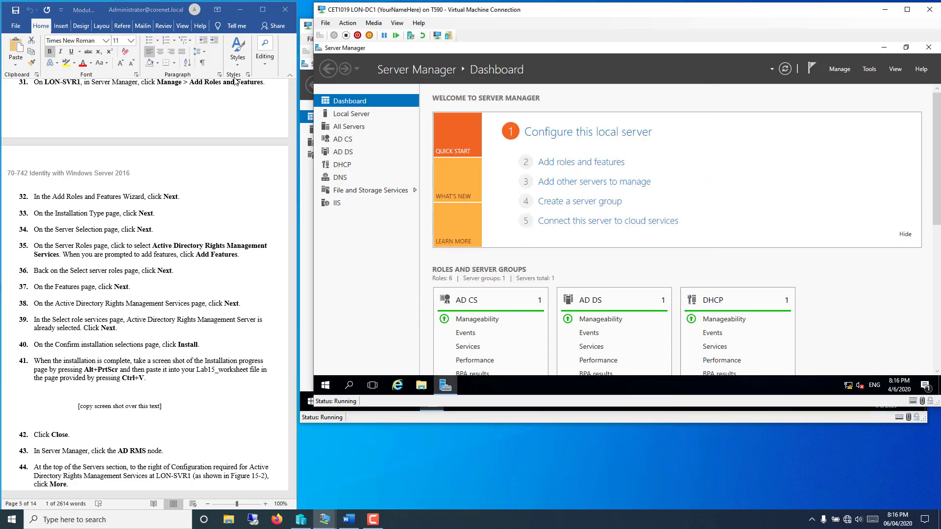
click(304, 45)
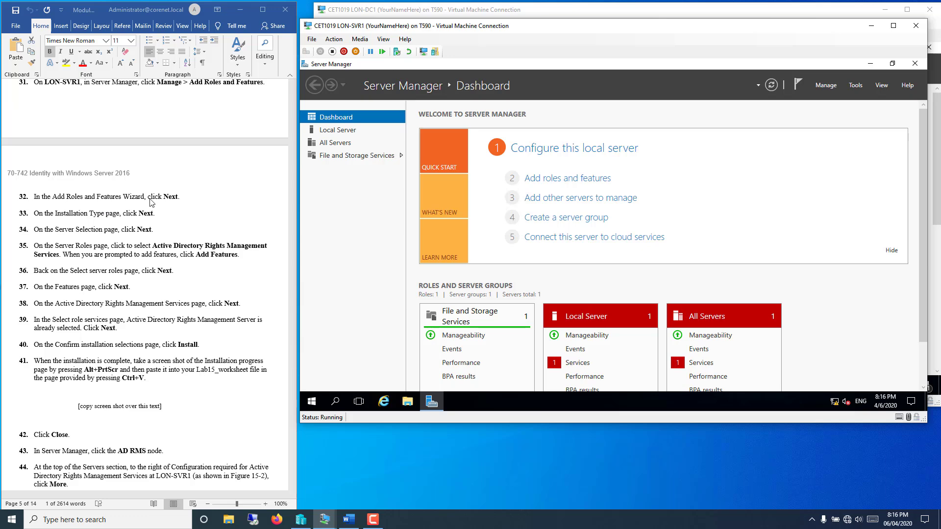
Step: Start Add Roles and Features for the local server and select AD RMS with its required features
click(821, 85)
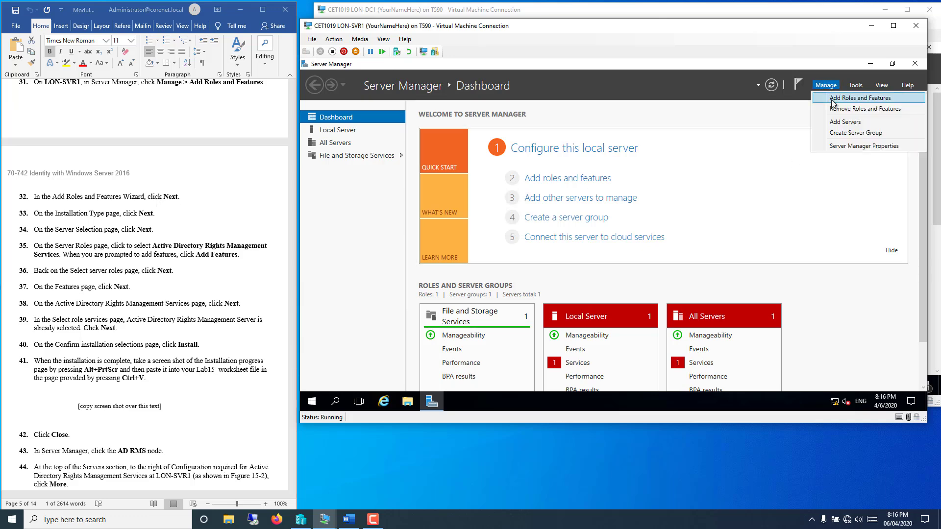
click(835, 98)
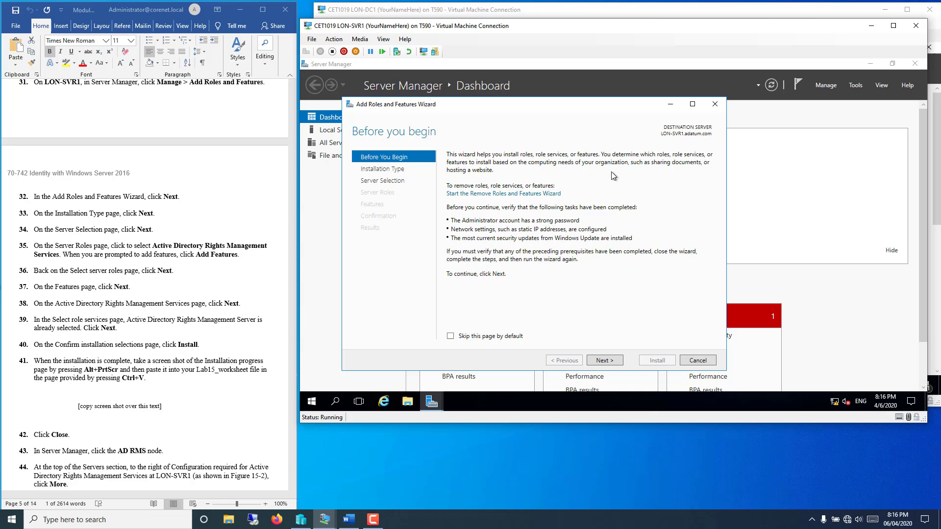
click(602, 362)
click(601, 361)
click(601, 361)
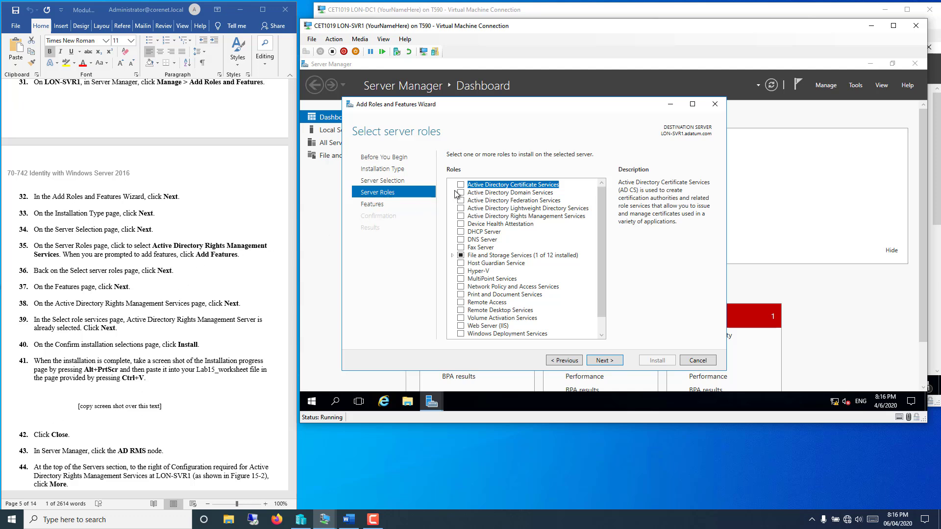
click(461, 216)
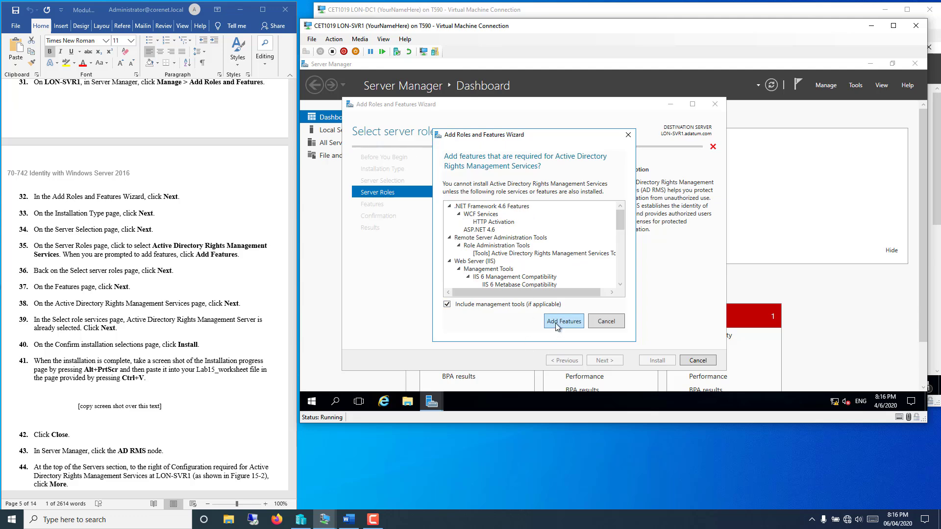
click(560, 322)
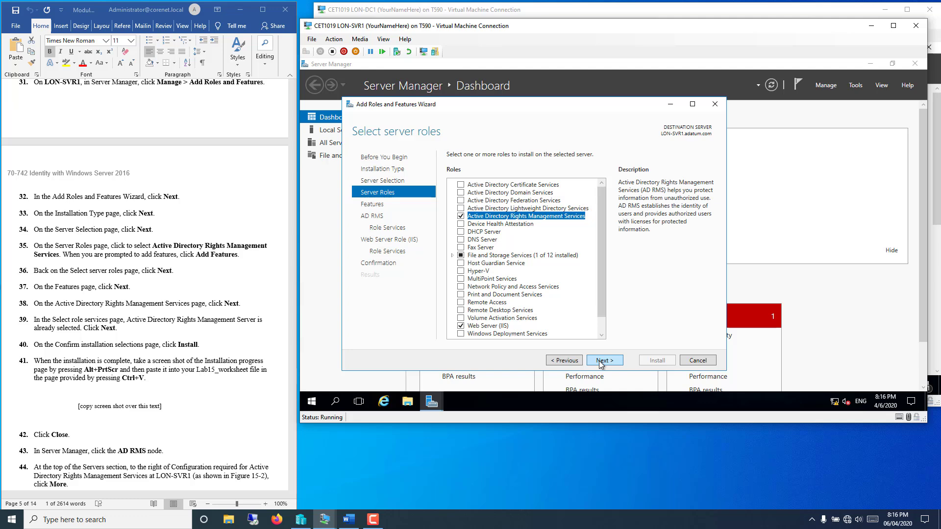
Step: Review the AD RMS and Web Server (IIS) role service pages up to the confirmation summary
click(600, 363)
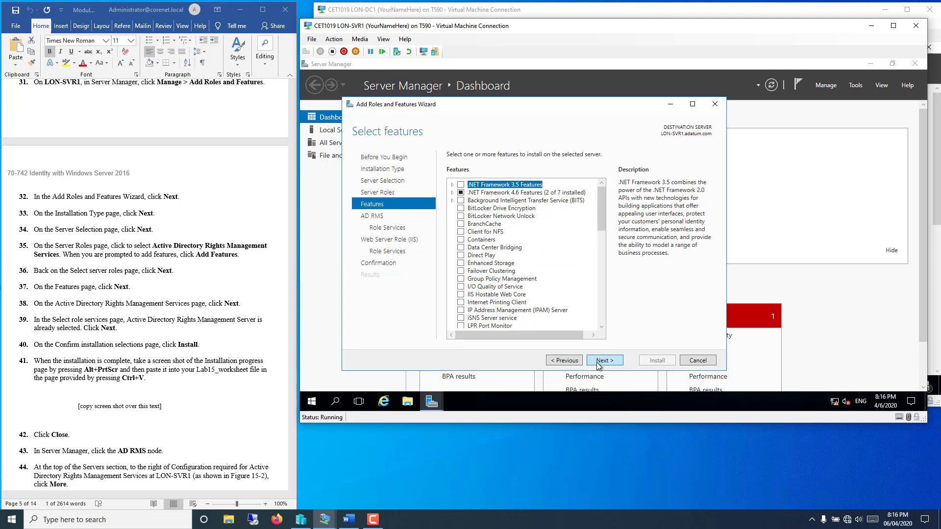
click(598, 364)
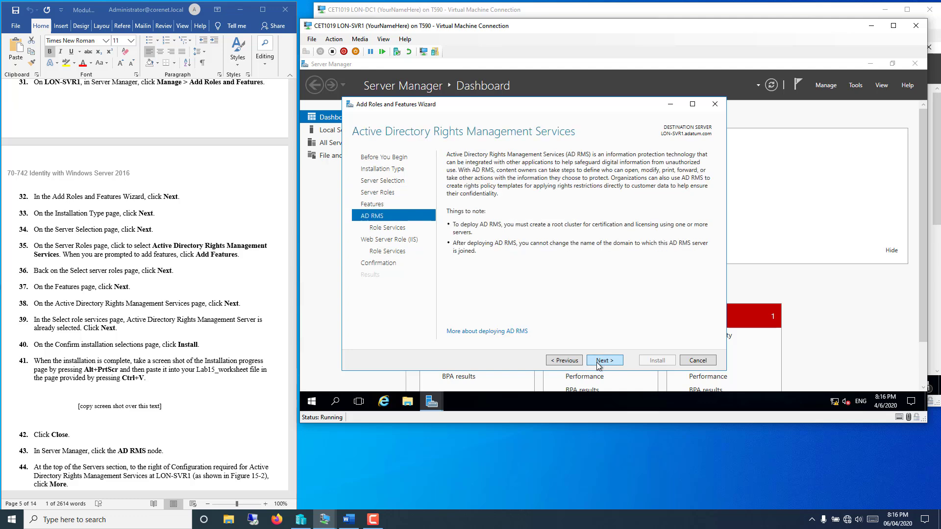
click(598, 364)
click(599, 363)
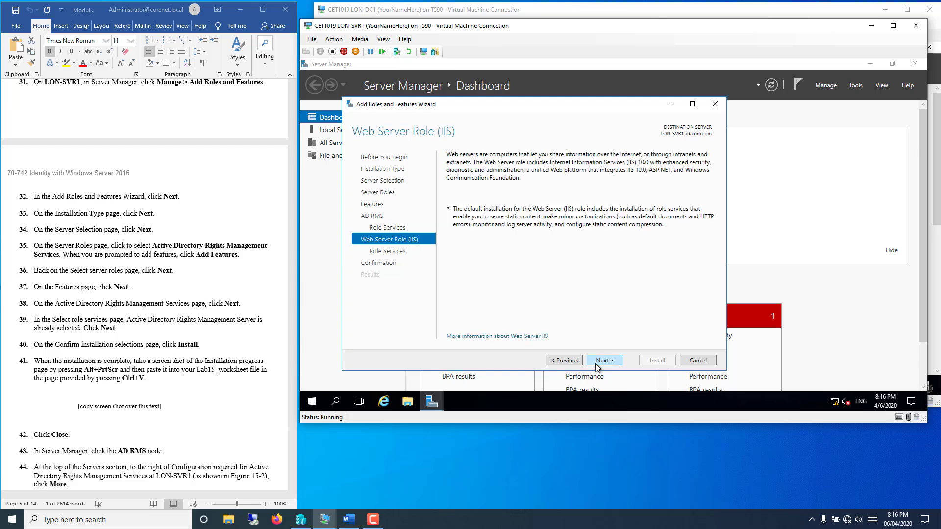
click(566, 361)
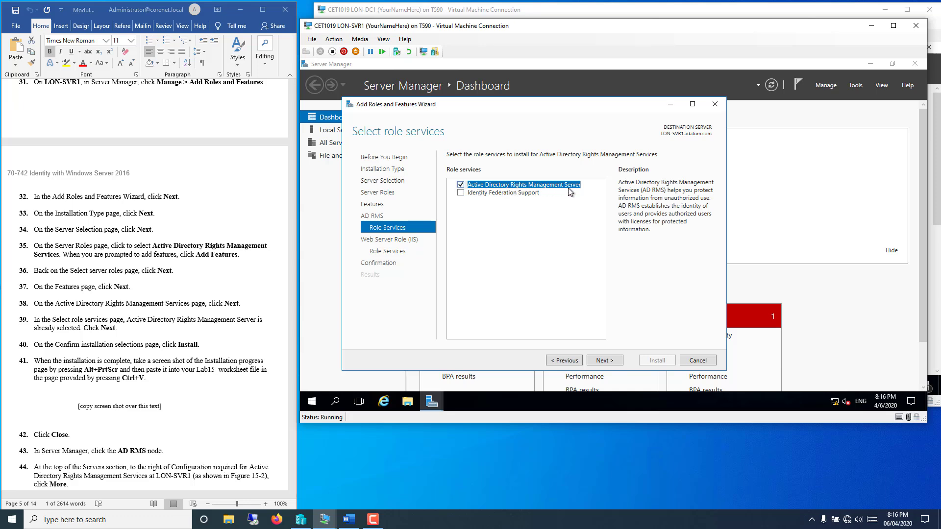
click(599, 361)
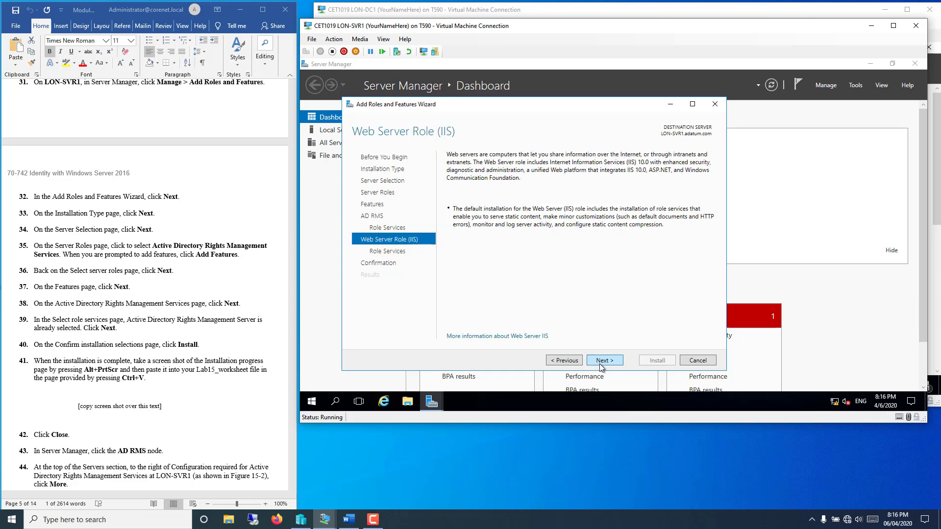
click(600, 364)
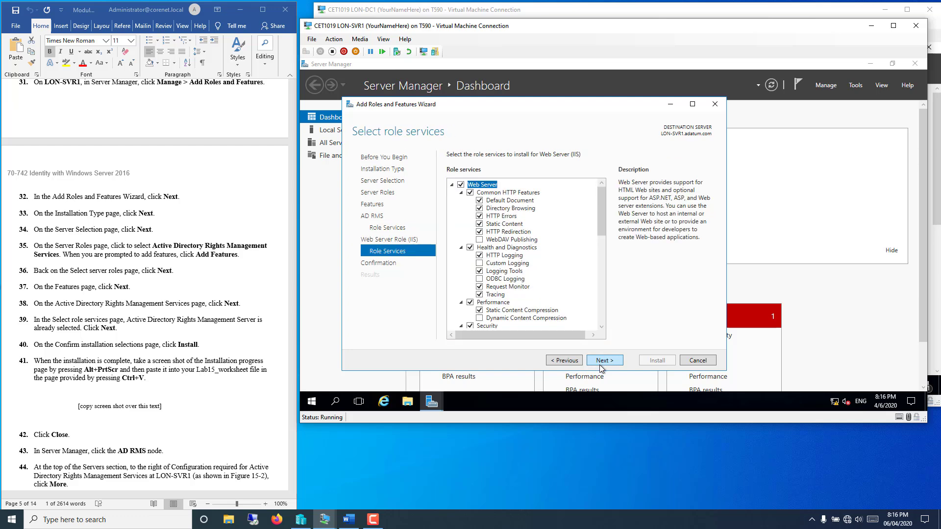
click(566, 360)
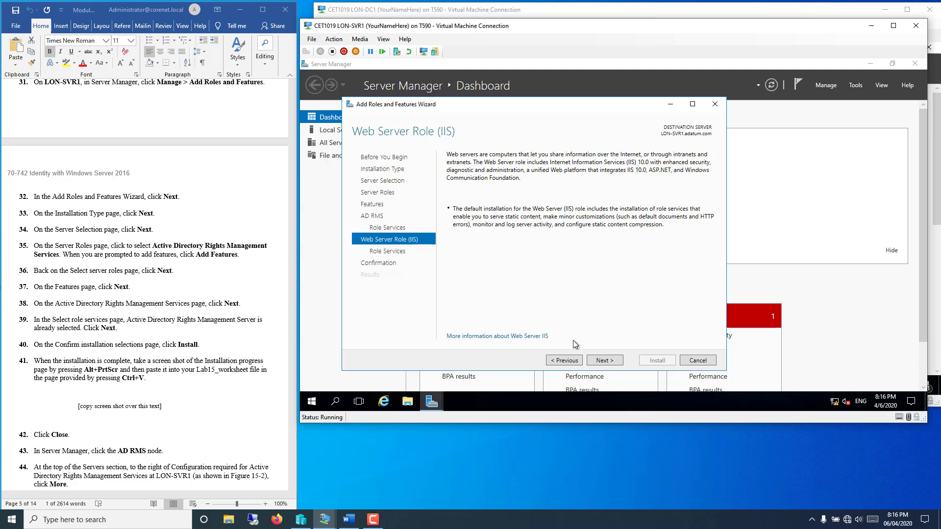
click(606, 366)
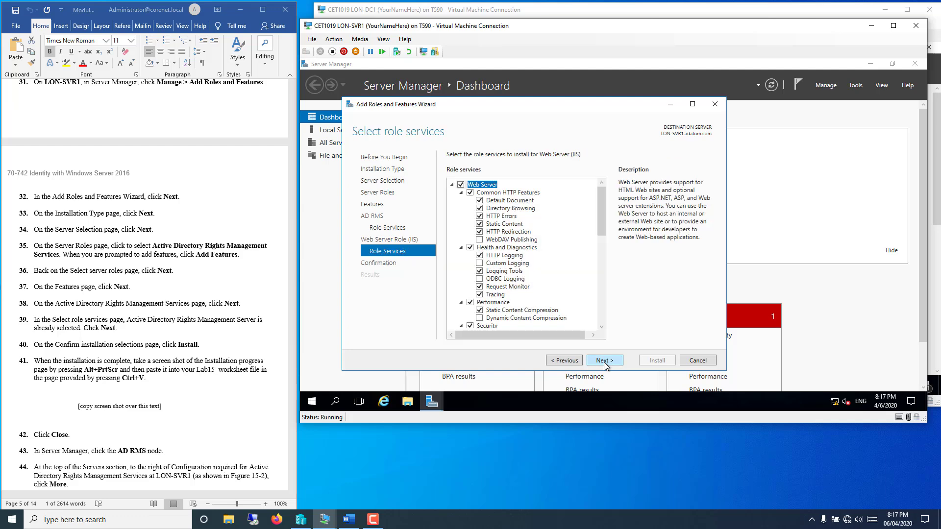
click(606, 367)
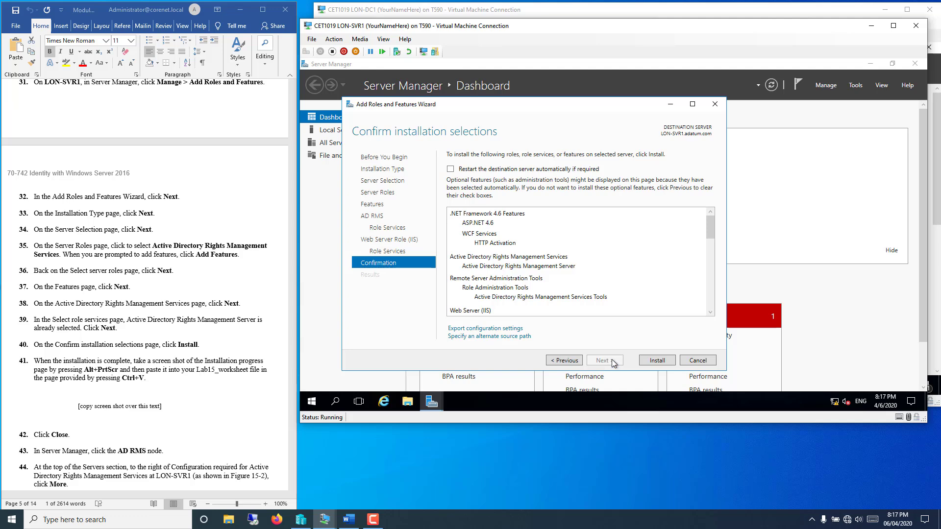
Step: Install AD RMS and Web Server (IIS) on LON-SVR1, then close the finished wizard
click(649, 361)
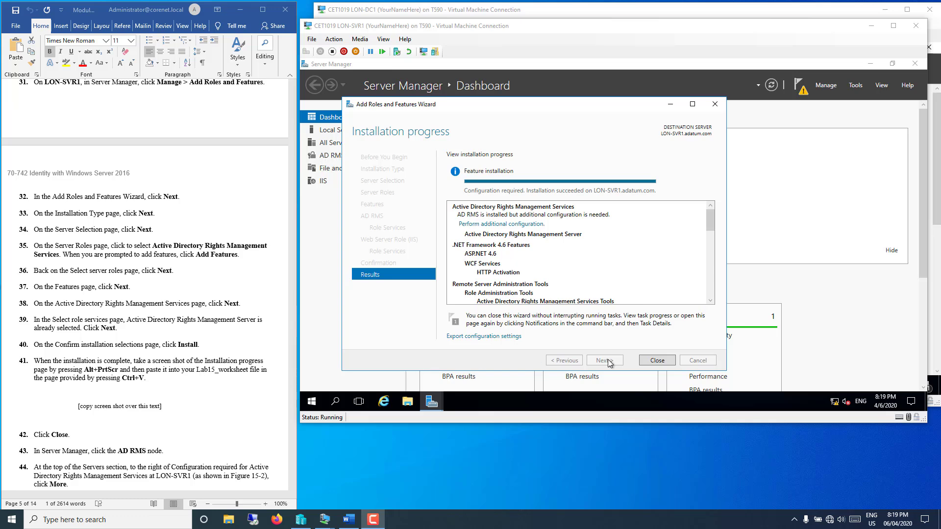
click(656, 361)
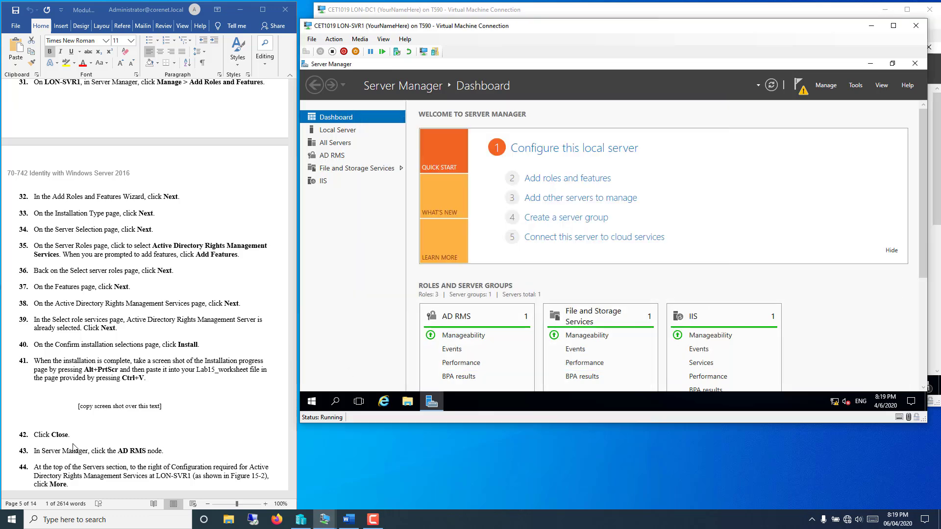
click(179, 434)
scroll(180, 433, down, 4)
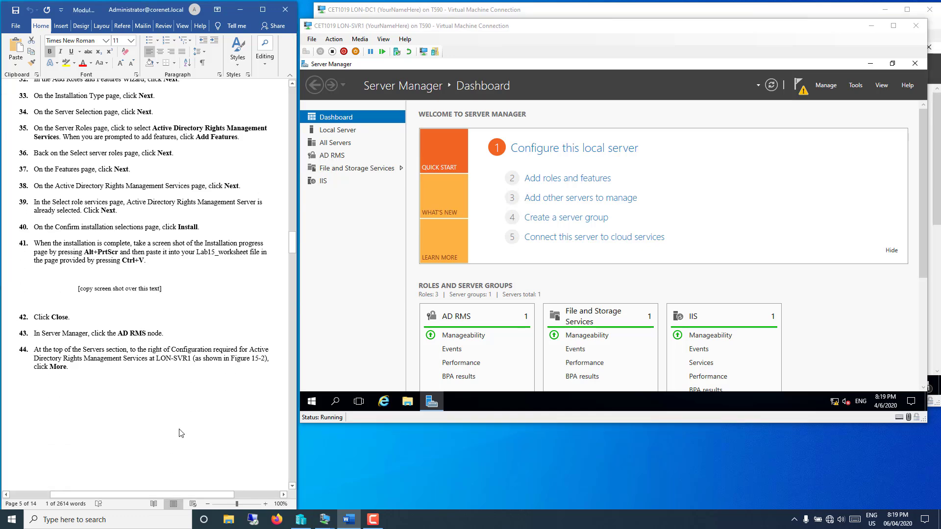
scroll(180, 433, down, 8)
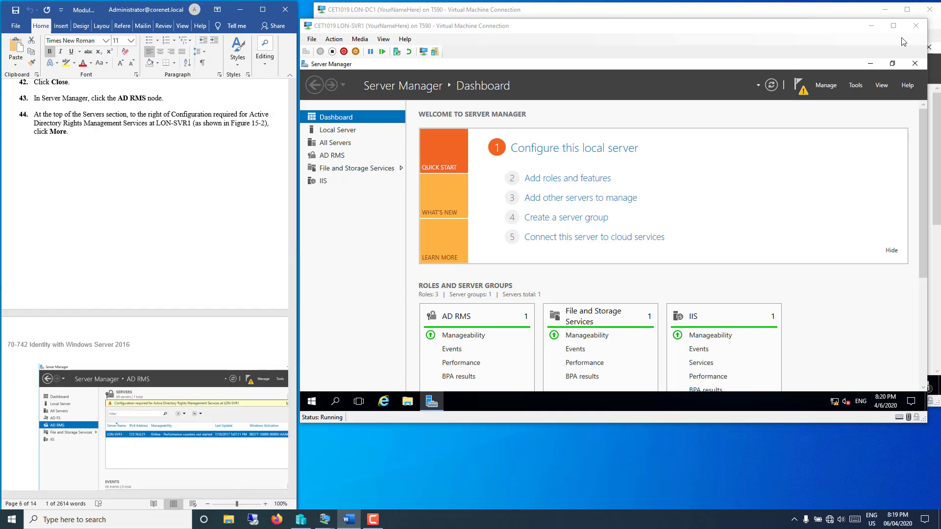
Step: Launch the AD RMS console from Tools and move its window aside to reveal the dashboard
click(855, 86)
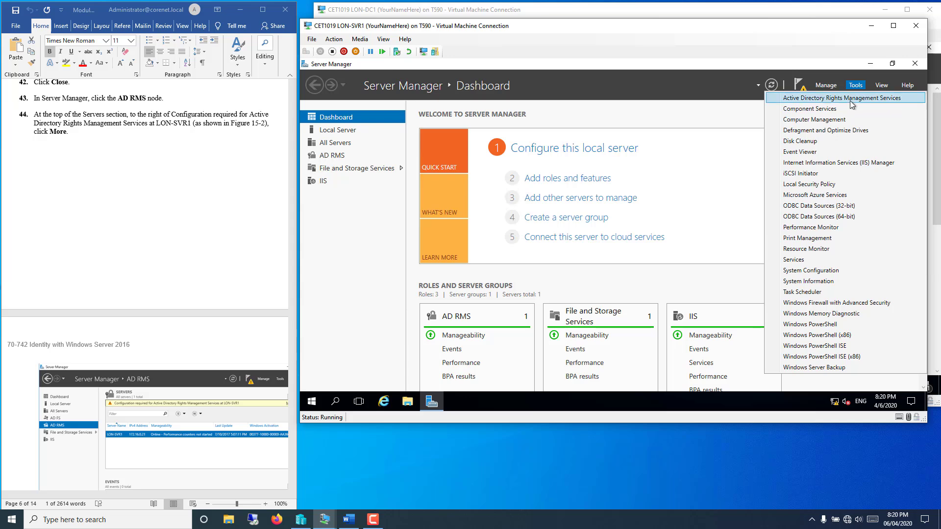
click(850, 100)
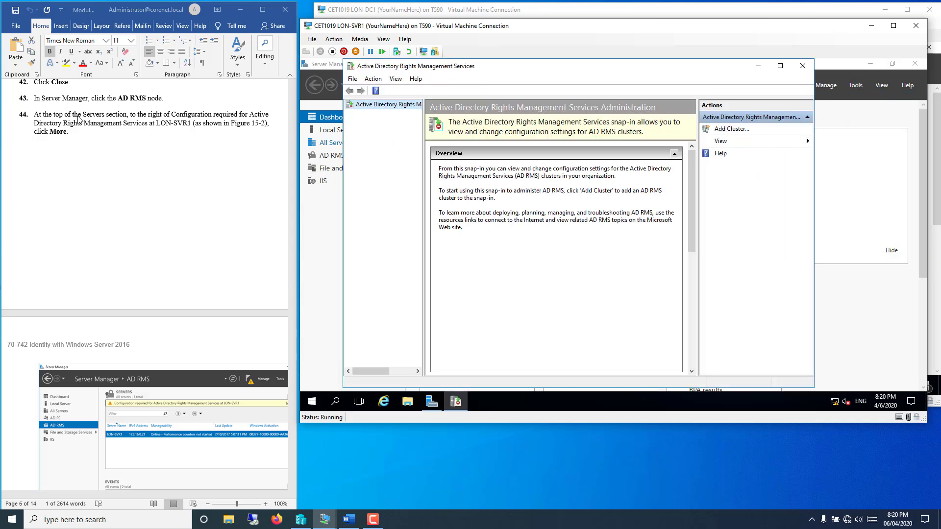
scroll(82, 142, down, 2)
scroll(82, 143, up, 1)
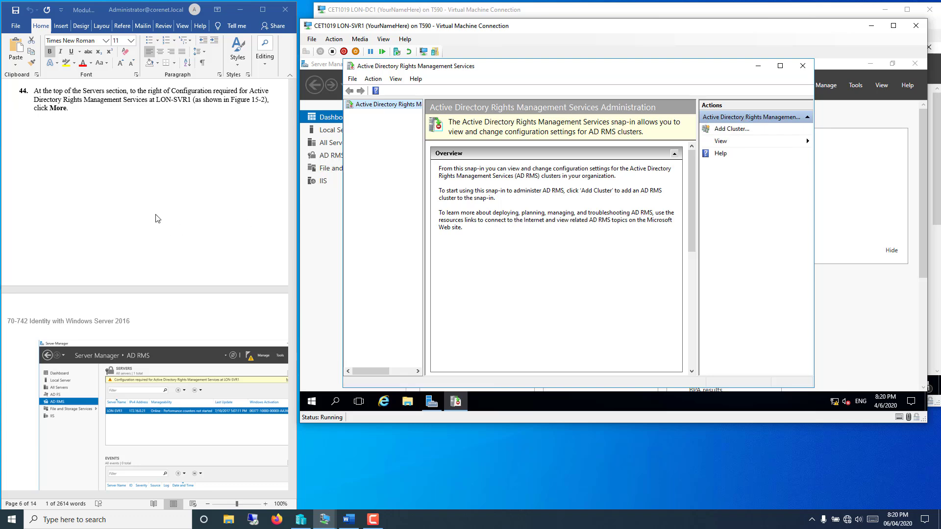
click(185, 210)
scroll(148, 222, down, 3)
scroll(148, 222, down, 6)
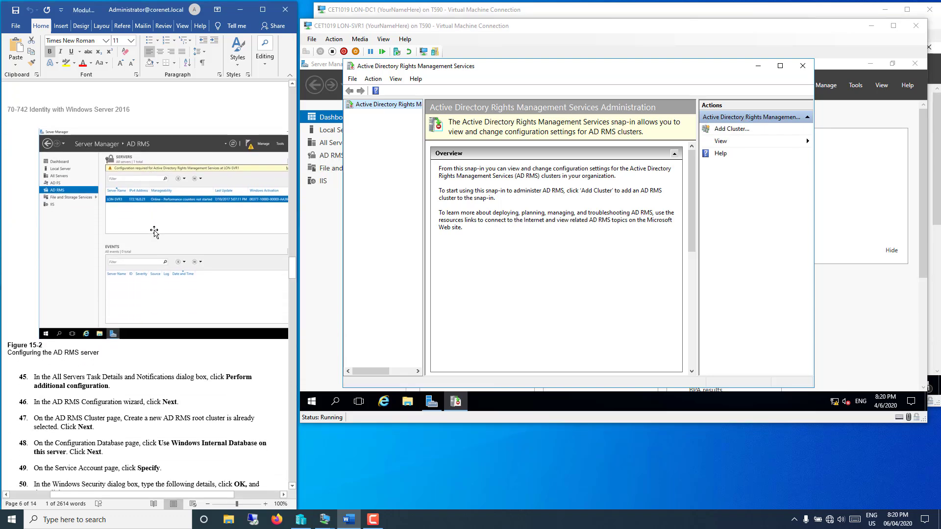
scroll(153, 232, down, 6)
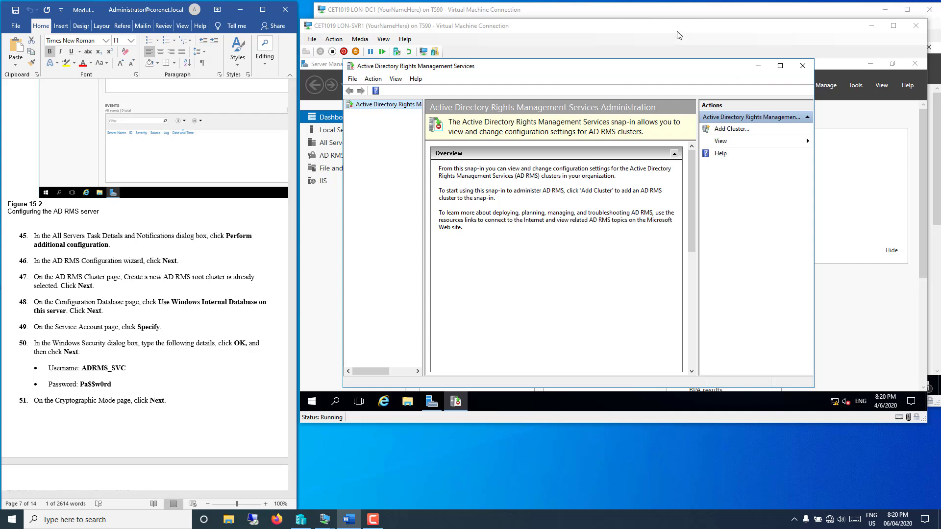
click(712, 109)
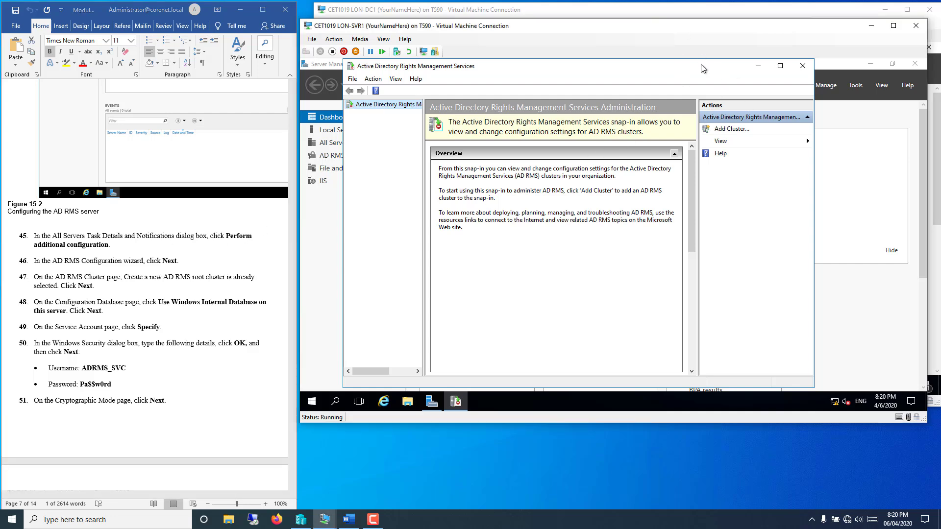
drag(702, 68, 714, 109)
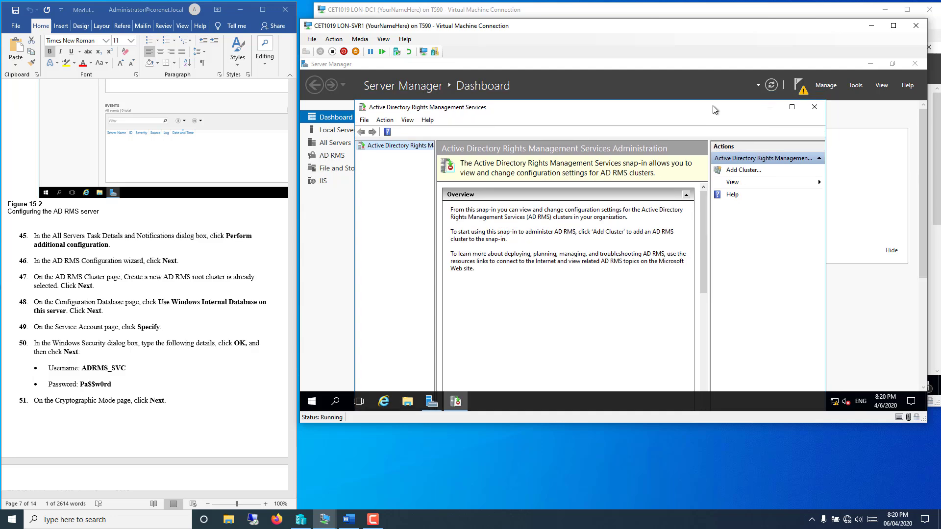
Step: Configure AD RMS as a new root cluster using Windows Internal Database on this server
click(799, 88)
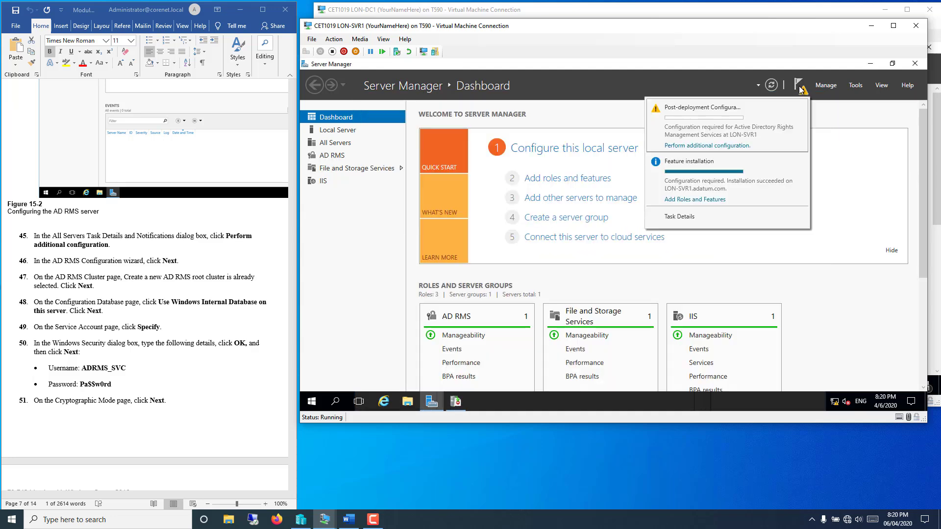
click(699, 147)
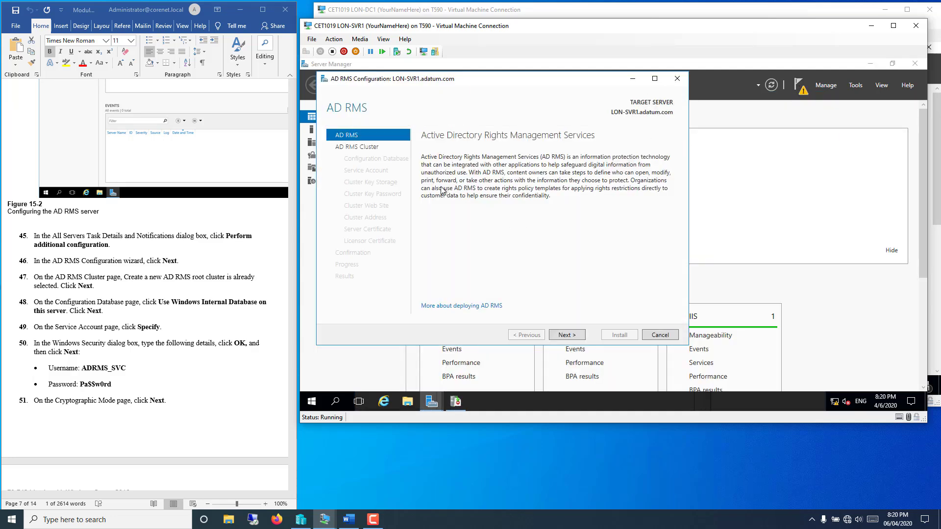
click(562, 335)
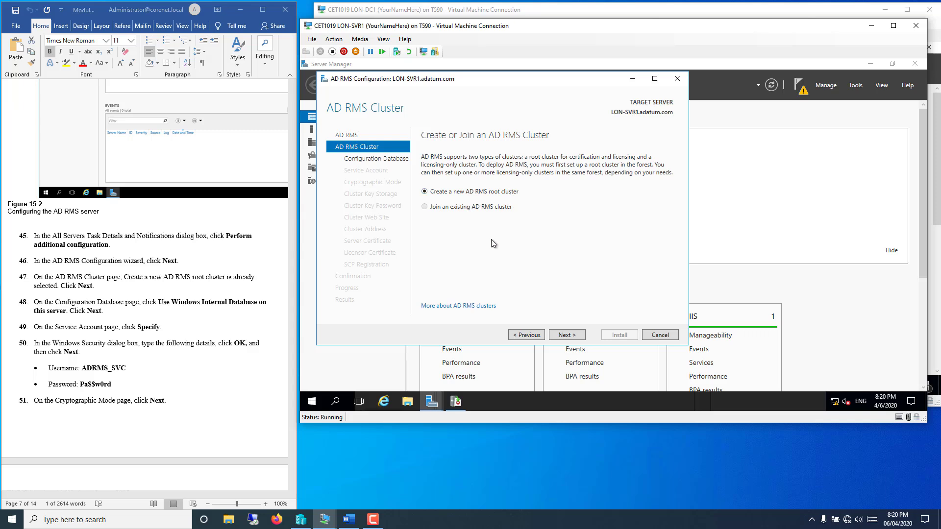
click(566, 337)
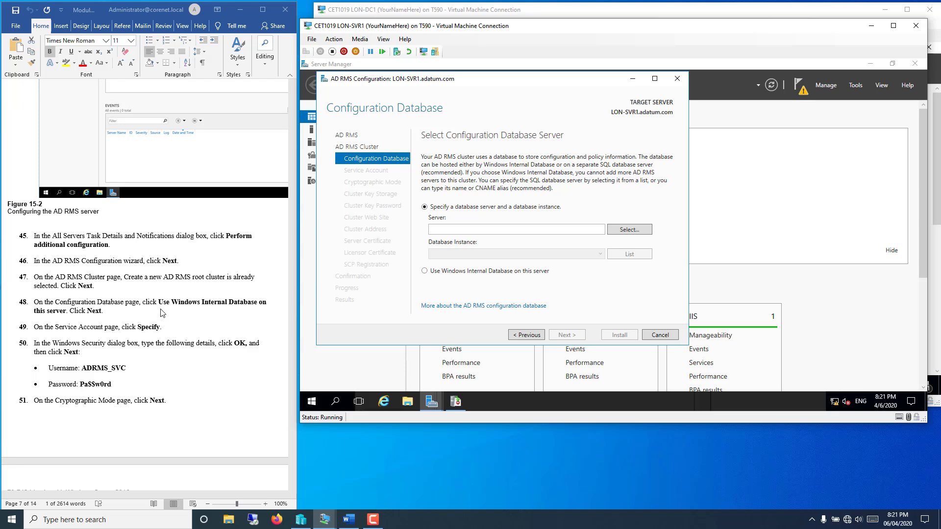
click(439, 273)
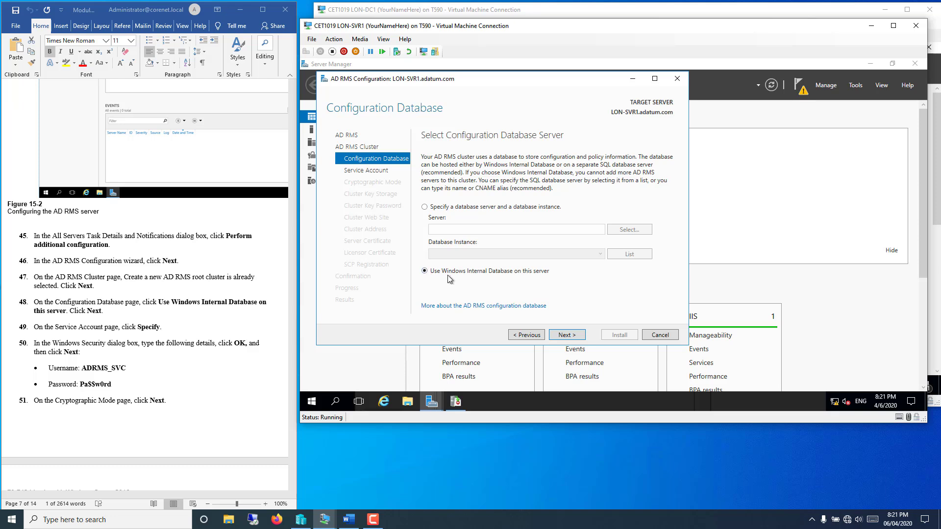
click(566, 336)
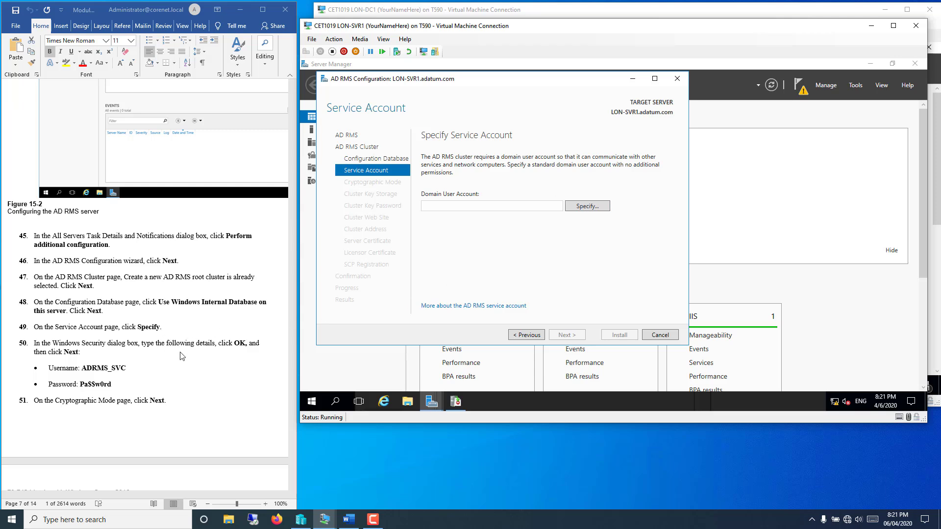
Step: Specify ADRMS_SVC and its password as the AD RMS cluster service account
click(581, 205)
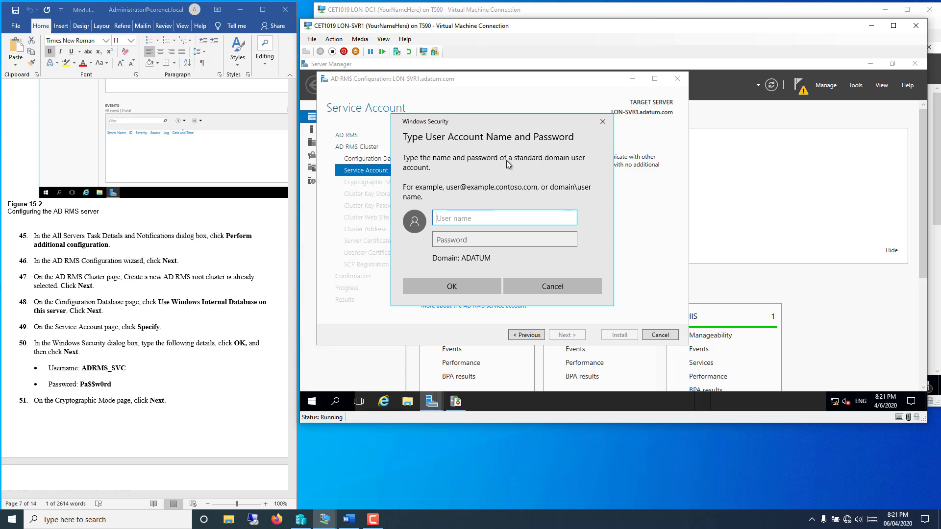
text(ADRMS_SVC)
click(478, 235)
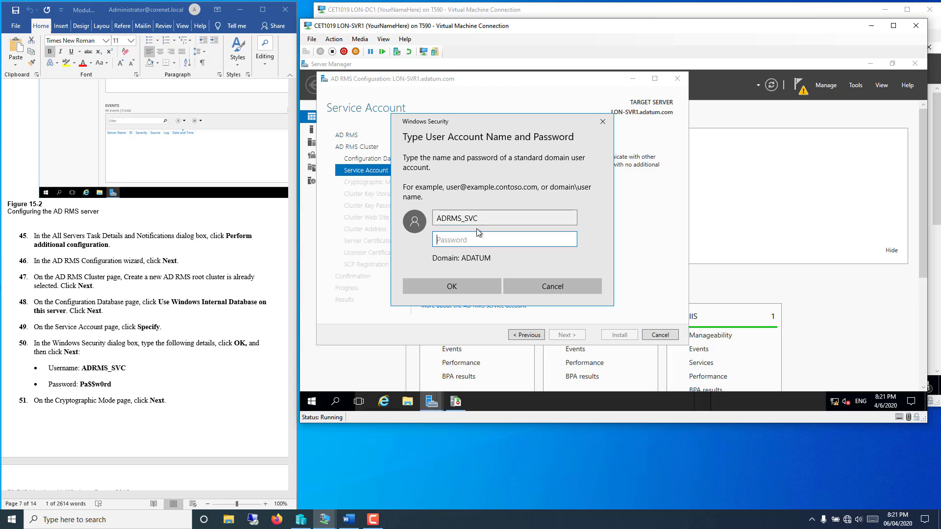
text(Pa$$w0rd)
click(459, 286)
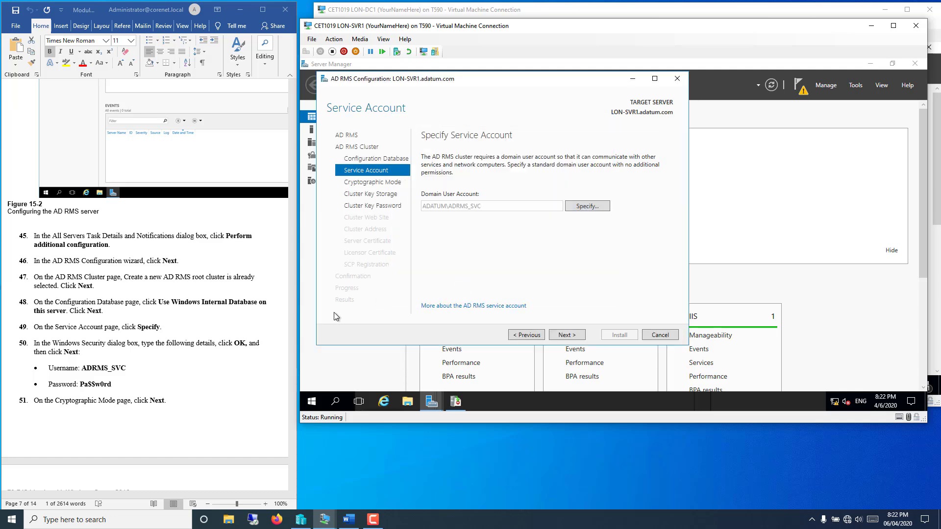
click(101, 419)
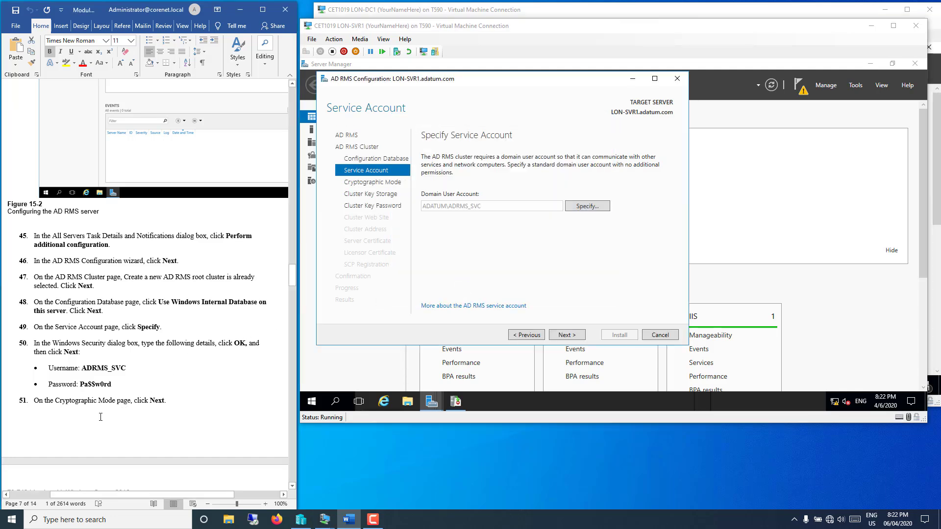
scroll(106, 392, down, 8)
scroll(107, 378, down, 2)
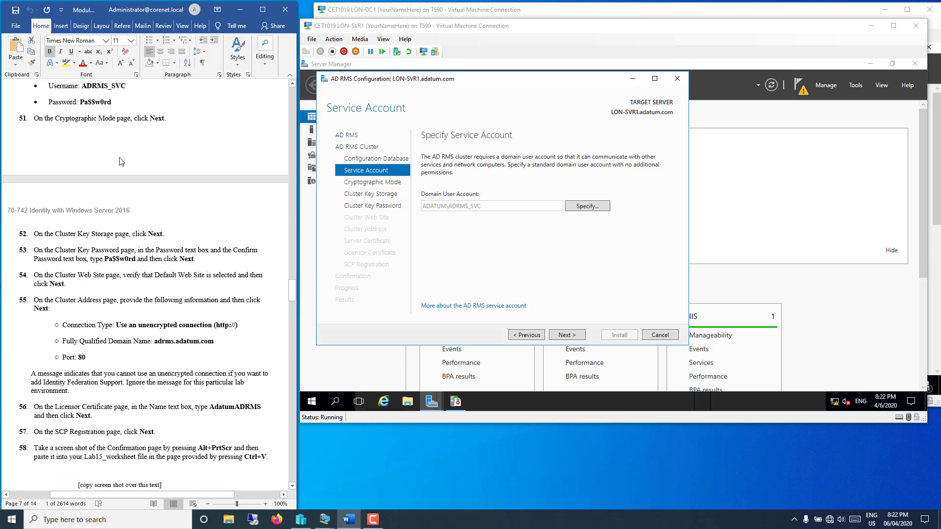
click(565, 335)
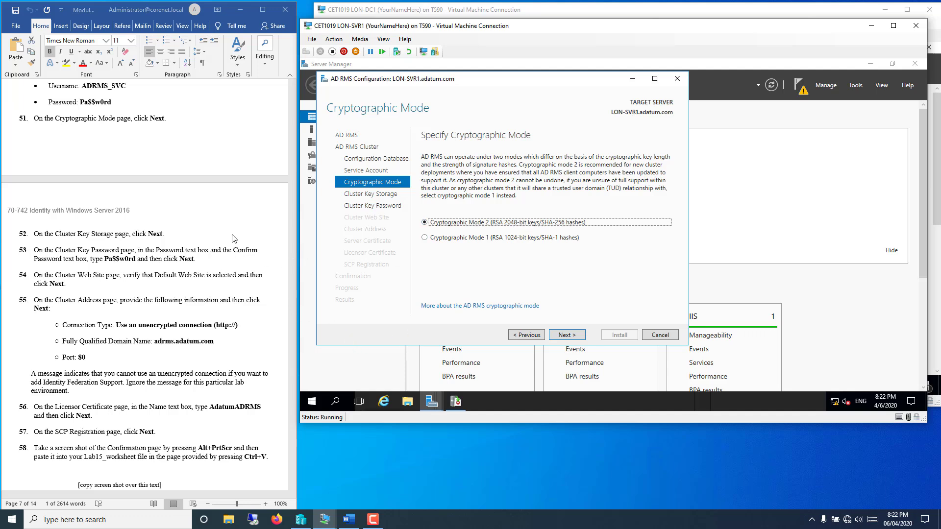
Step: Keep Cryptographic Mode 2 and centrally managed cluster key storage
click(211, 278)
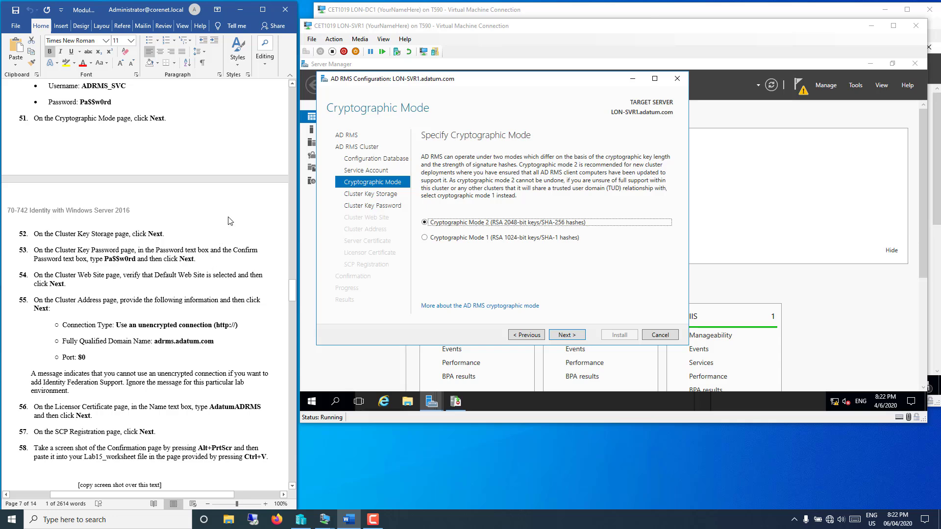
scroll(228, 222, down, 5)
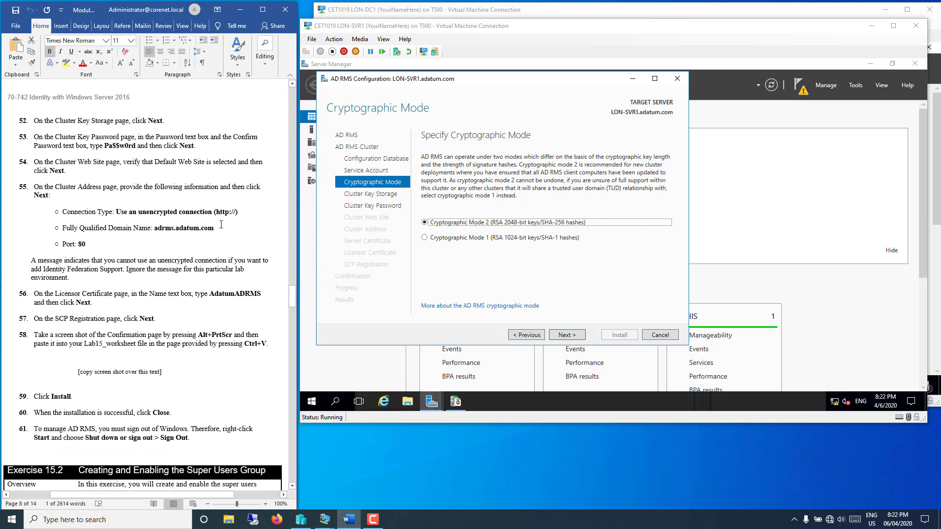
click(570, 336)
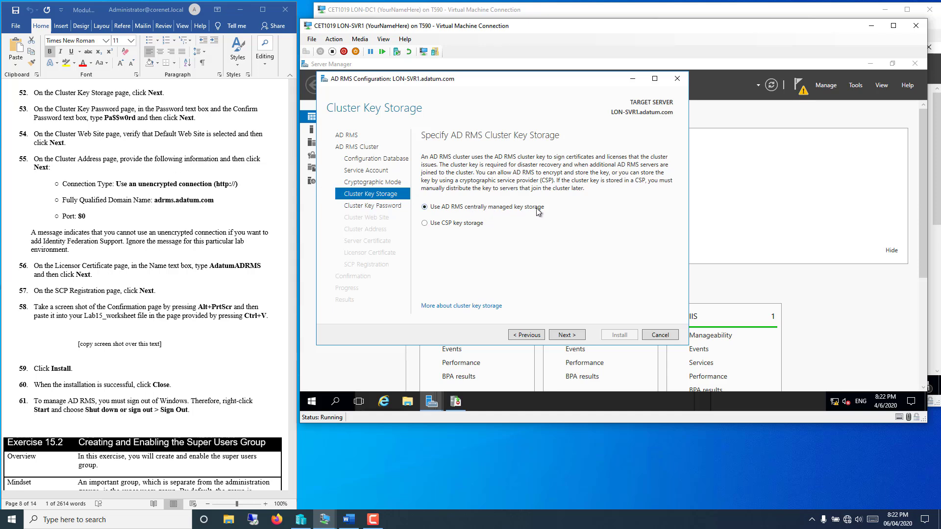
click(563, 336)
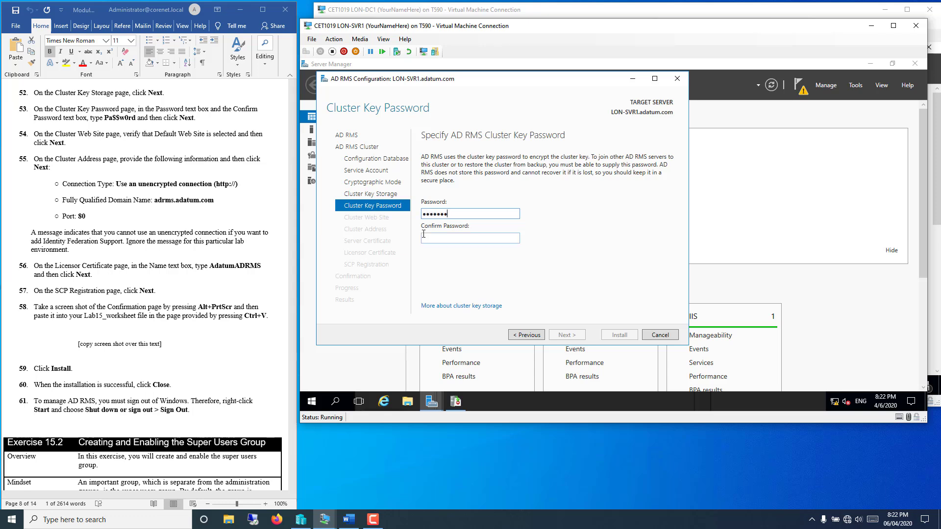
Step: Enter and confirm the cluster key password, keeping Default Web Site for the cluster
click(423, 234)
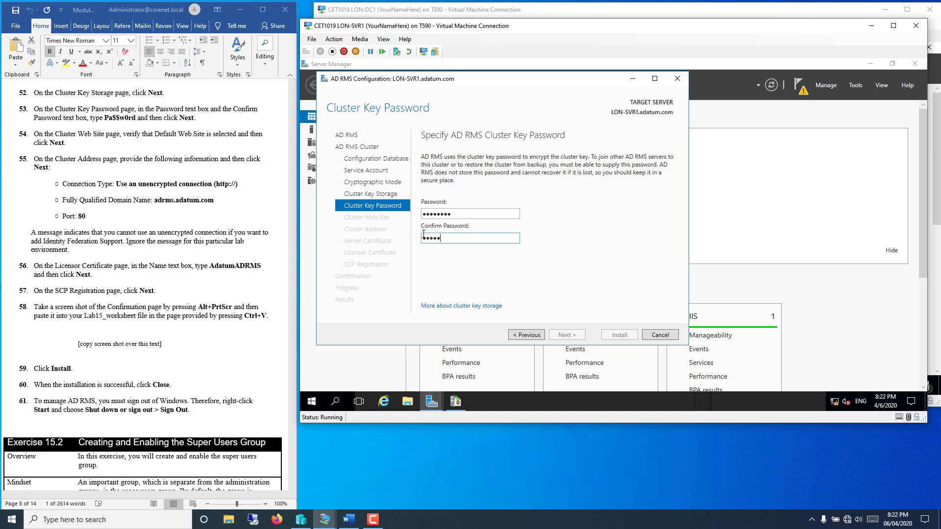
text(Pa$$w0rd)
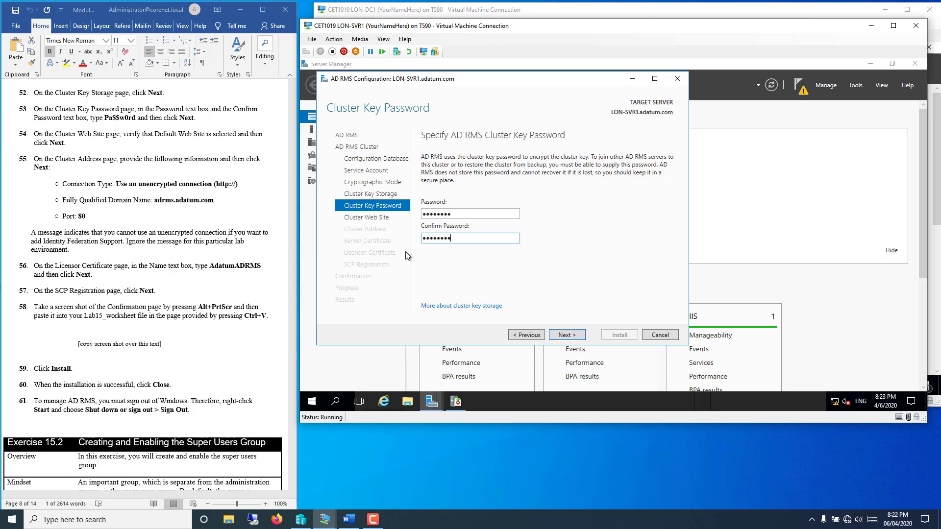
click(559, 336)
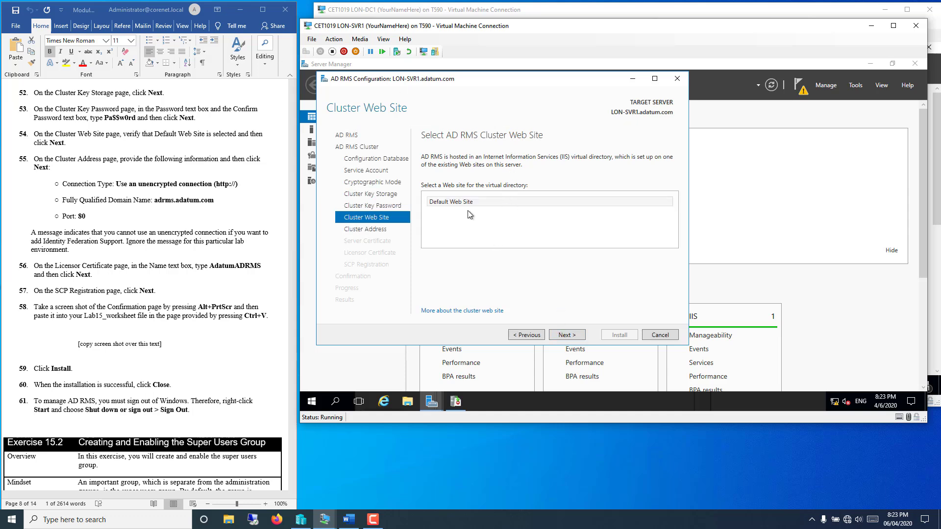
click(568, 335)
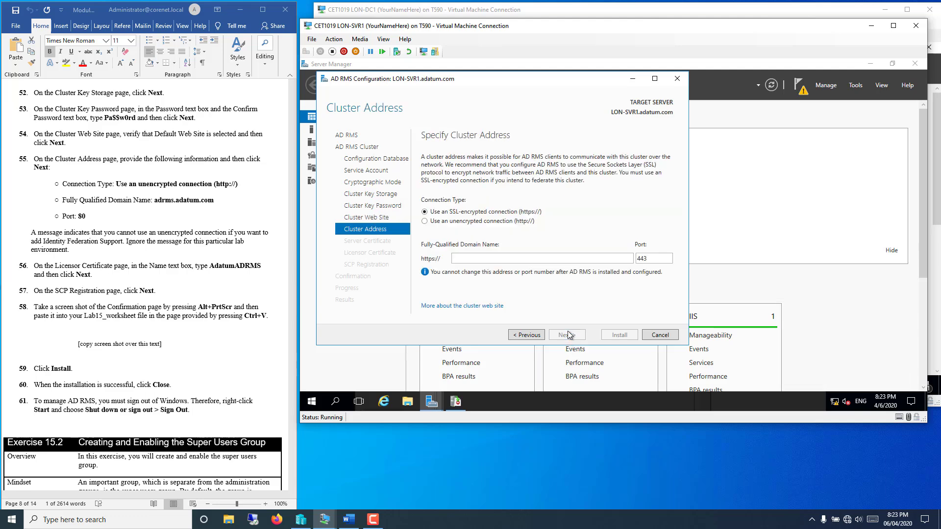
Step: Set the cluster address to an unencrypted http connection at adrms.adatum.com
click(430, 221)
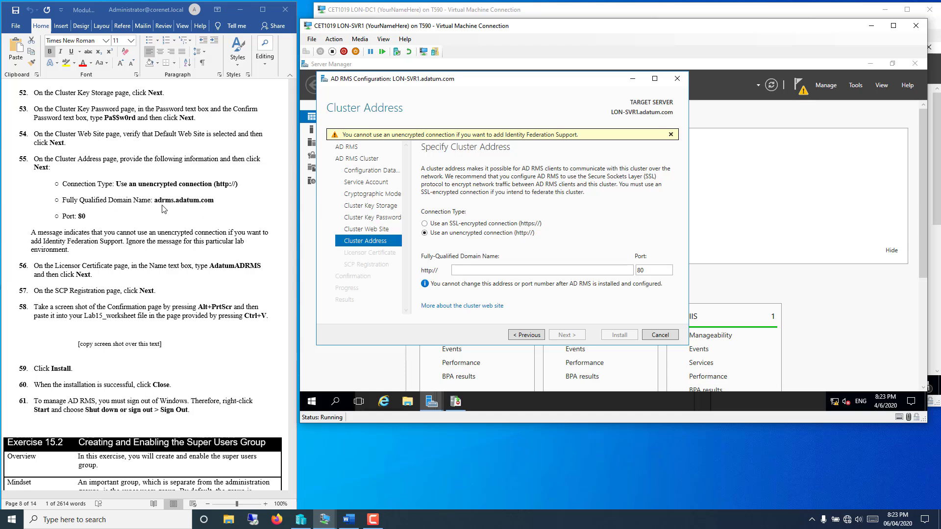
click(181, 200)
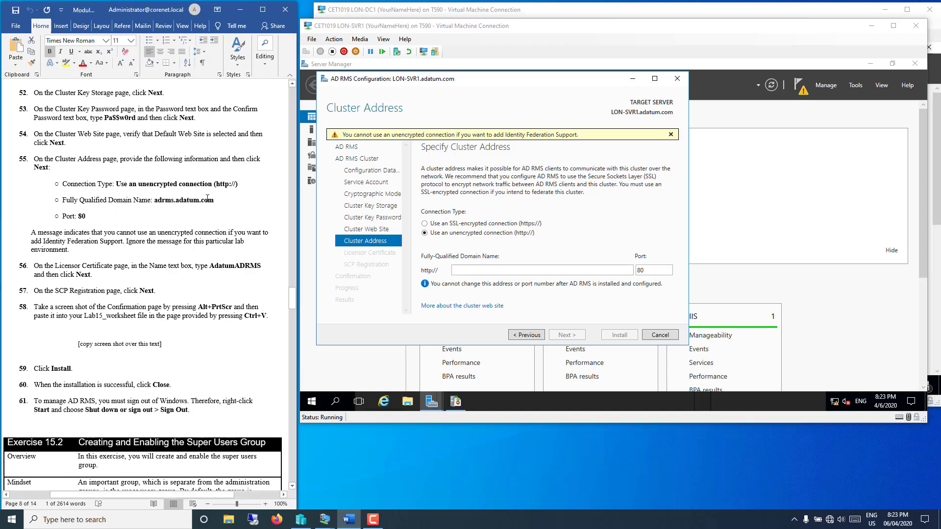
drag(213, 200, 154, 200)
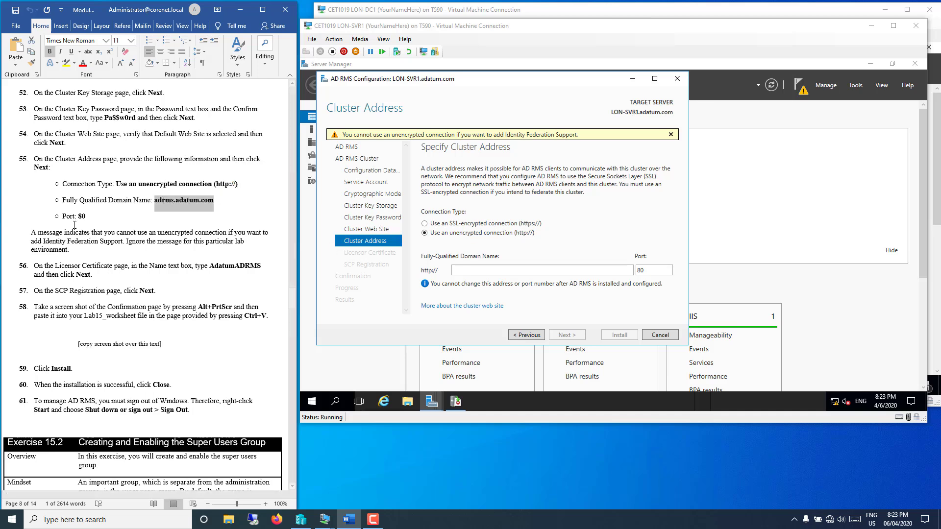
right_click(192, 202)
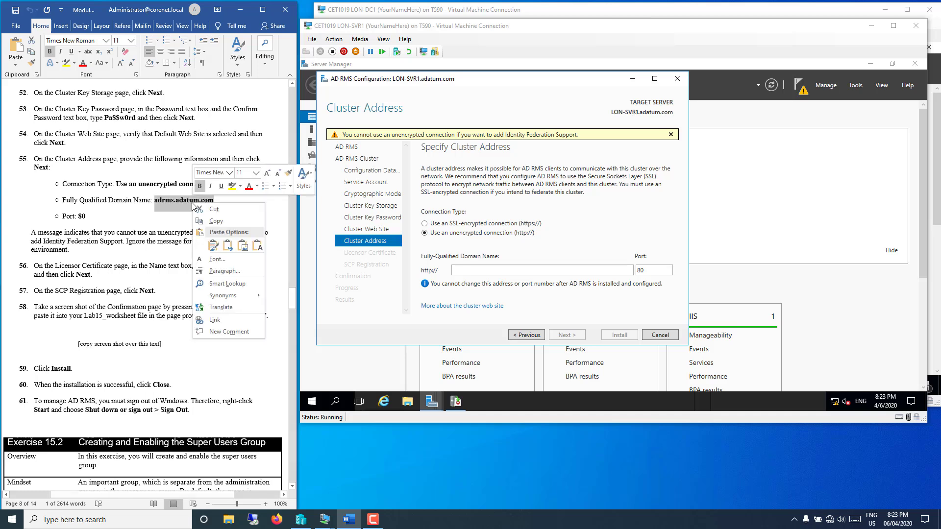
click(206, 219)
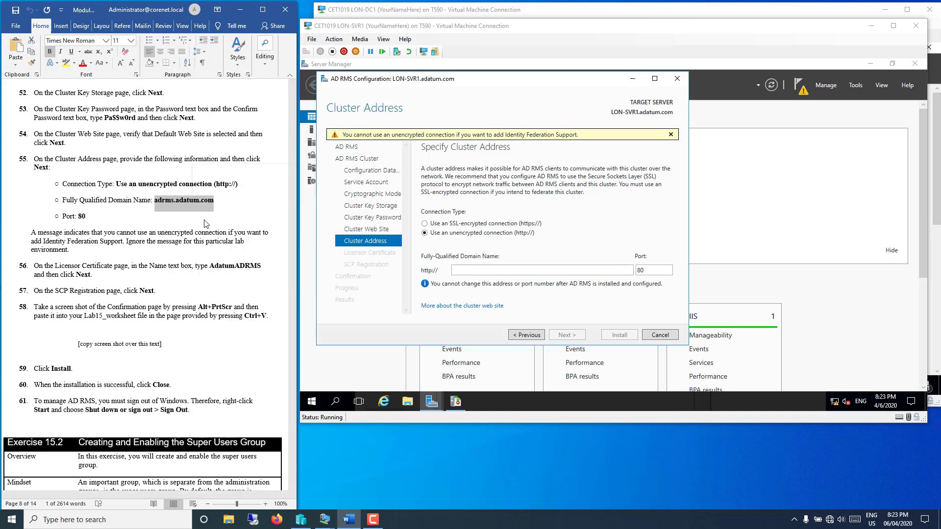
click(466, 271)
right_click(465, 271)
click(481, 302)
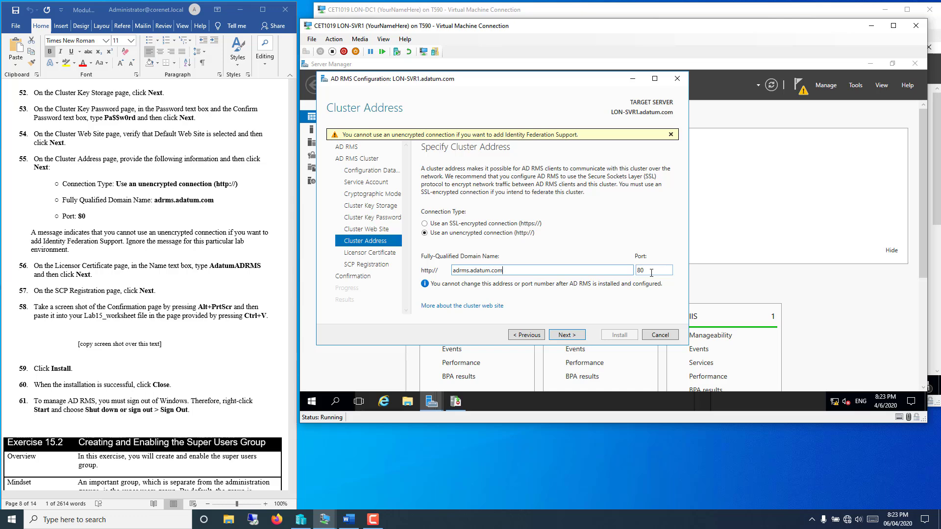
click(560, 336)
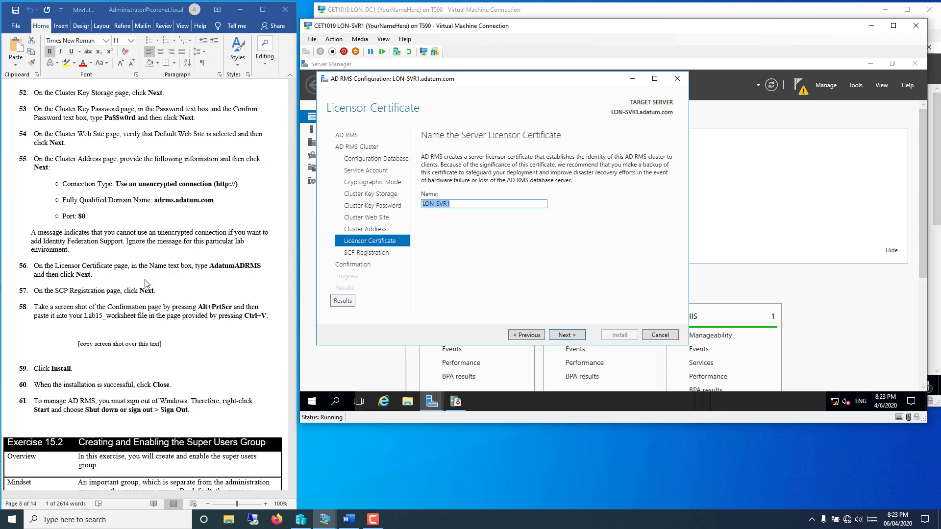
Step: Paste AdatumADRMS in as the server licensor certificate name
click(234, 272)
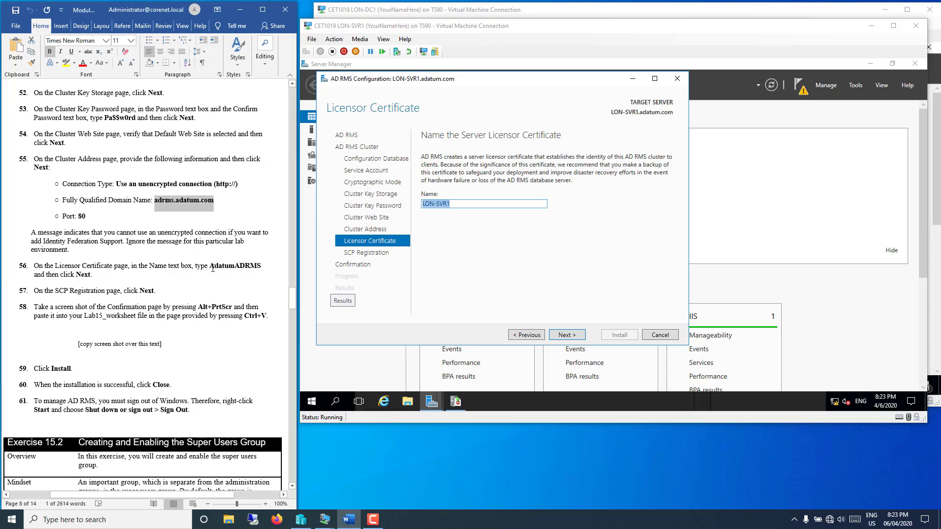
drag(210, 268, 262, 269)
right_click(242, 269)
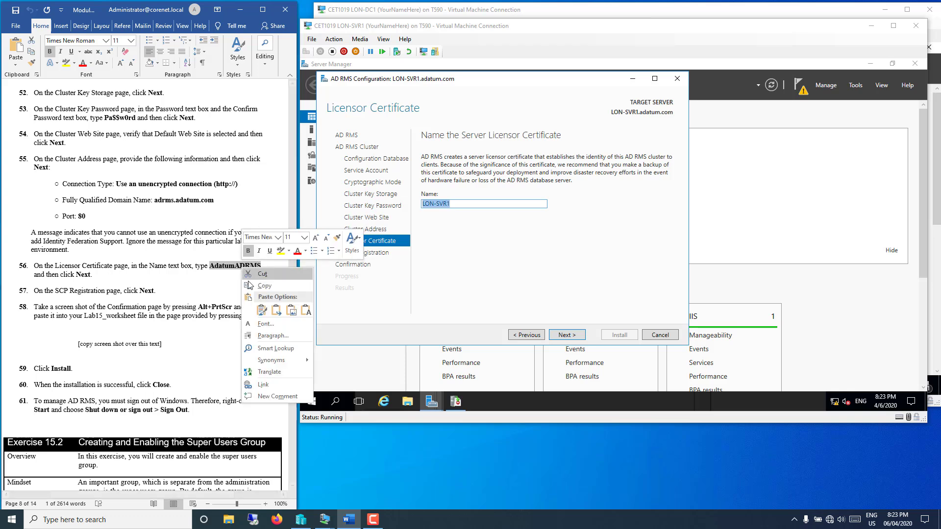
click(250, 286)
right_click(435, 206)
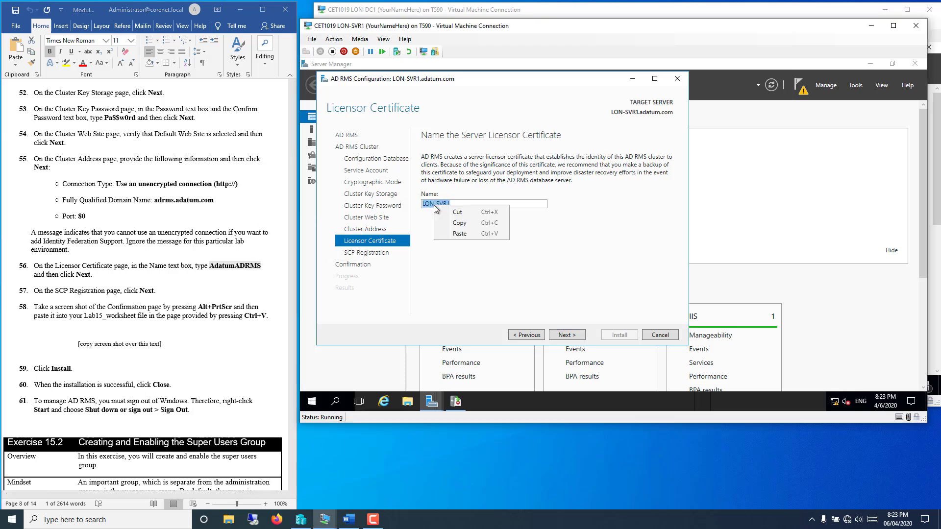
click(459, 233)
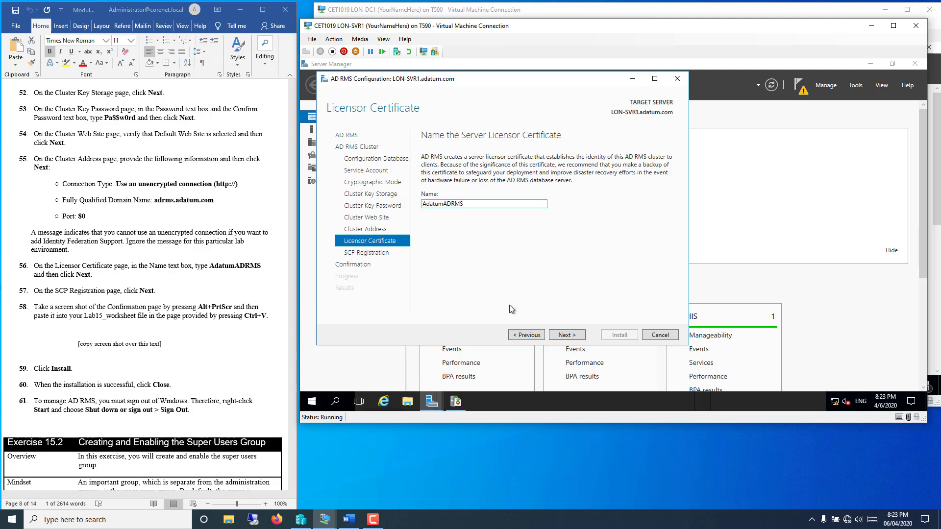
click(567, 336)
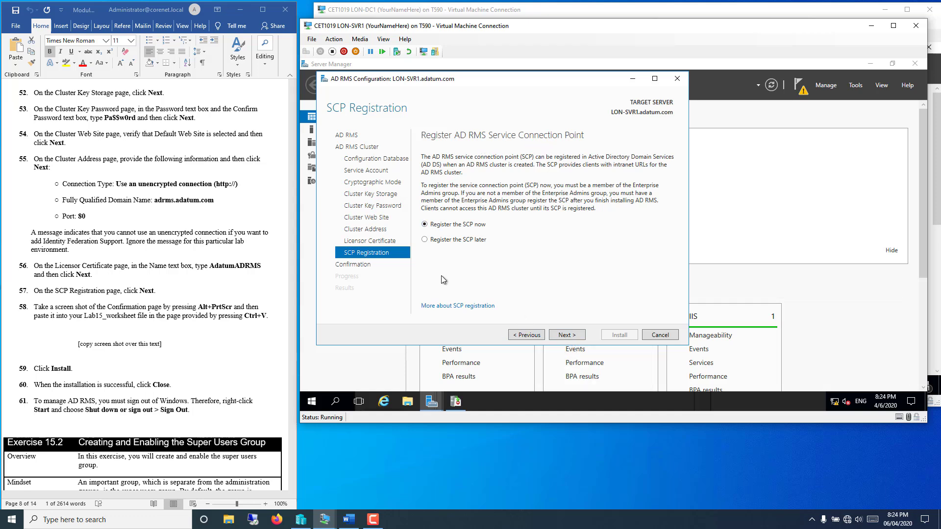
Step: Register the SCP, install the AD RMS configuration, and close the wizard after success
click(567, 335)
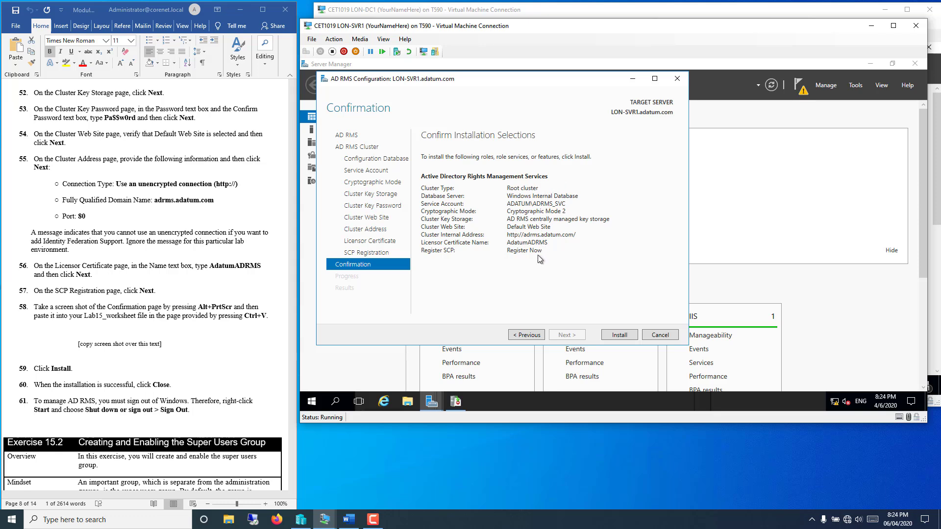
click(618, 335)
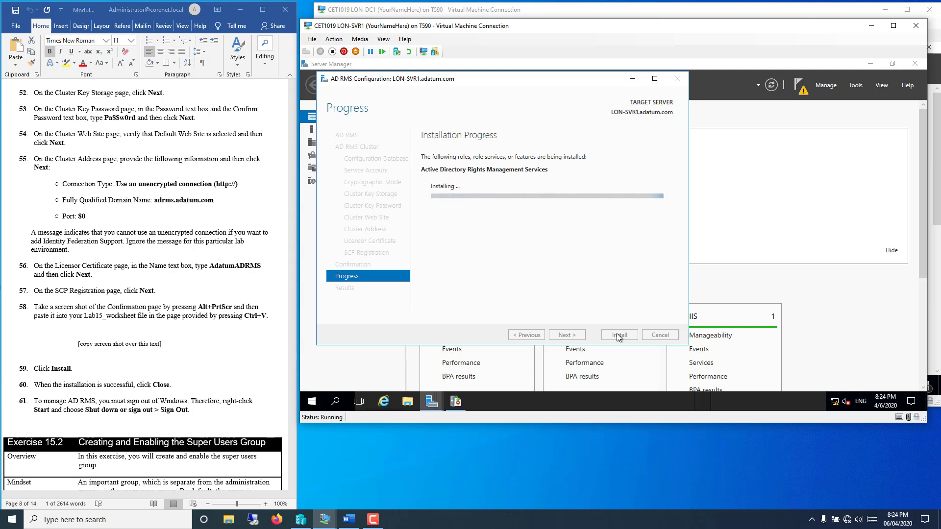
click(138, 360)
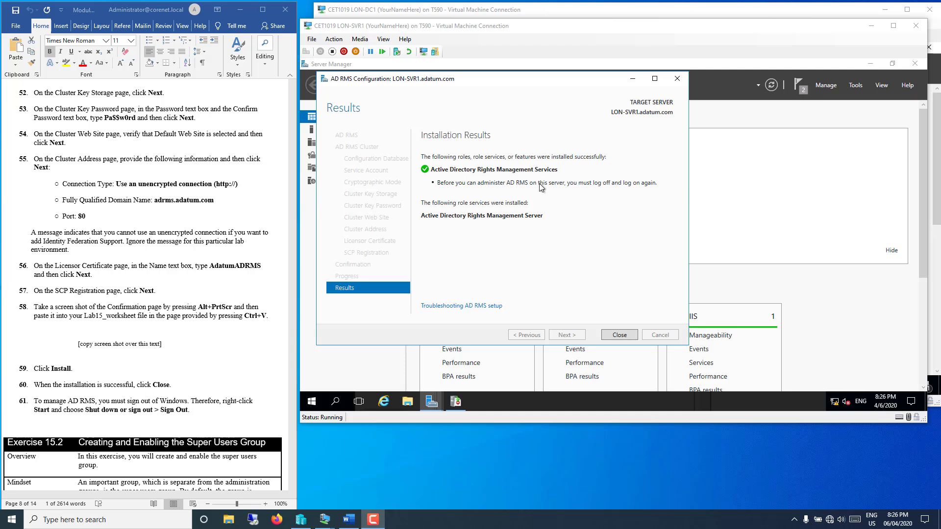
click(618, 335)
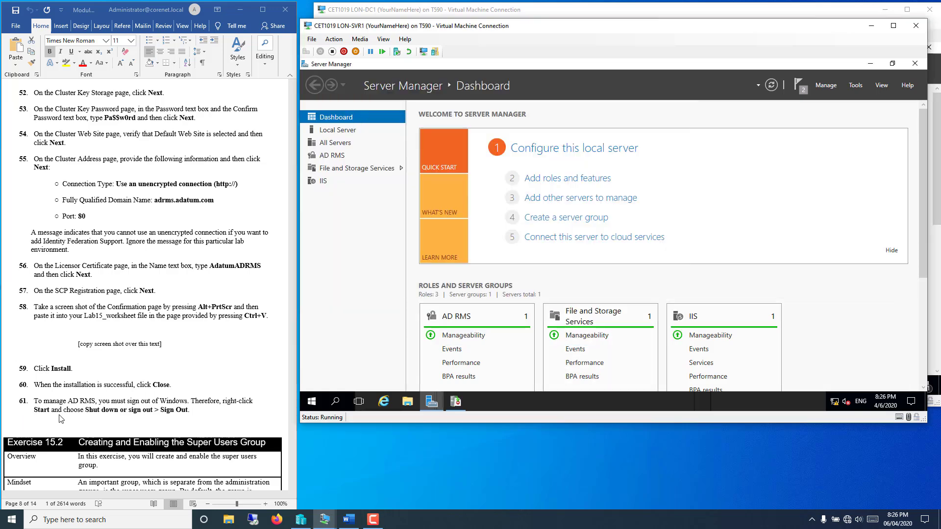
scroll(61, 409, down, 5)
scroll(61, 406, down, 3)
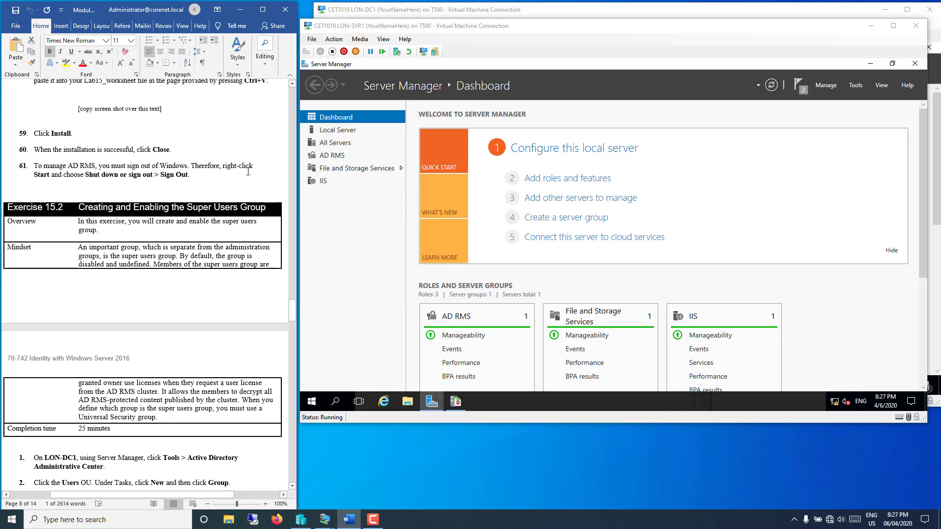
Step: Sign out of LON-SVR1 from the Start menu and switch to the LON-DC1 window
click(311, 403)
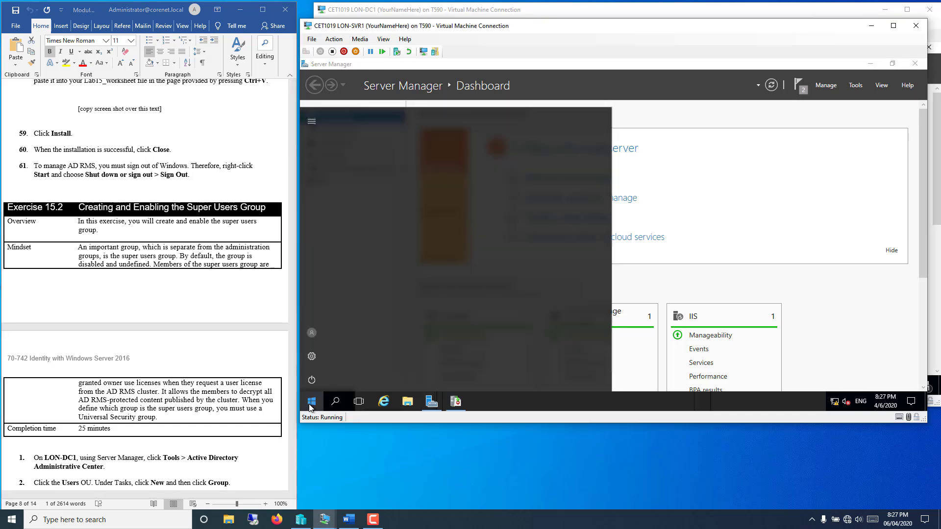
click(314, 332)
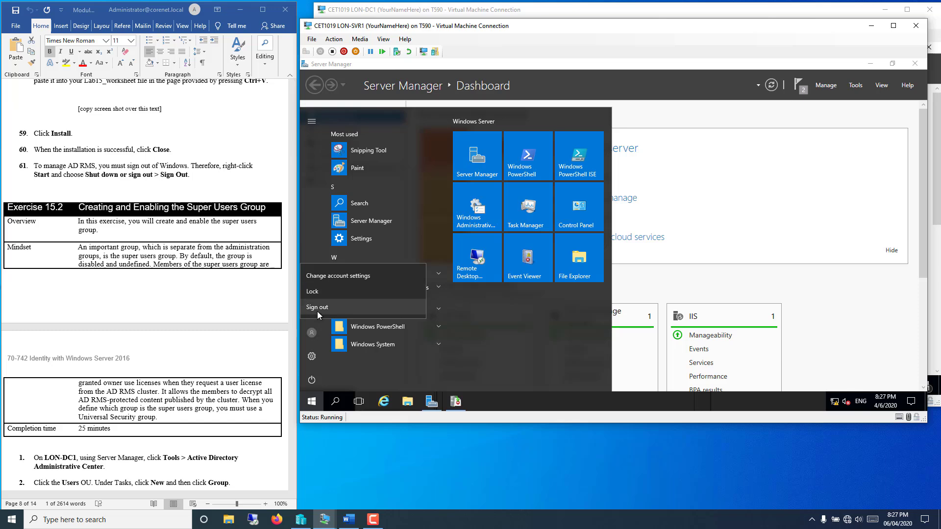
click(316, 311)
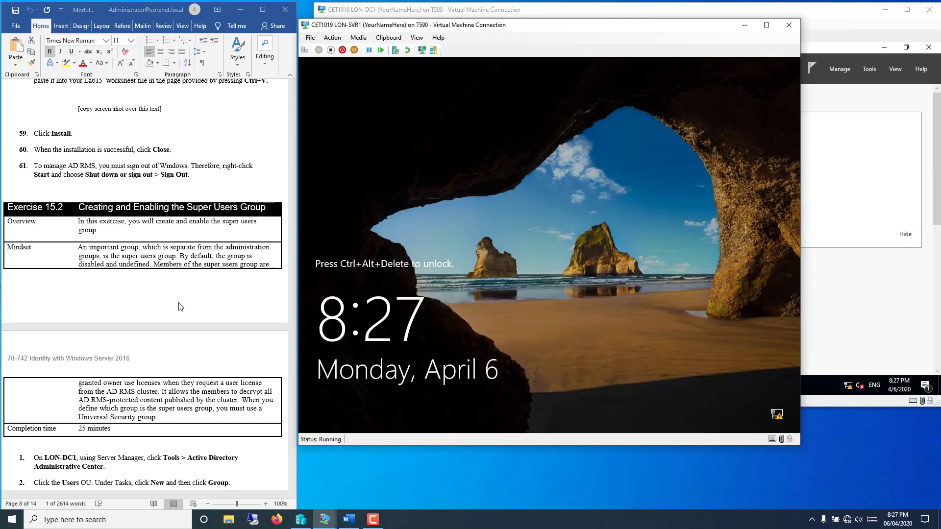
click(179, 303)
scroll(177, 307, down, 8)
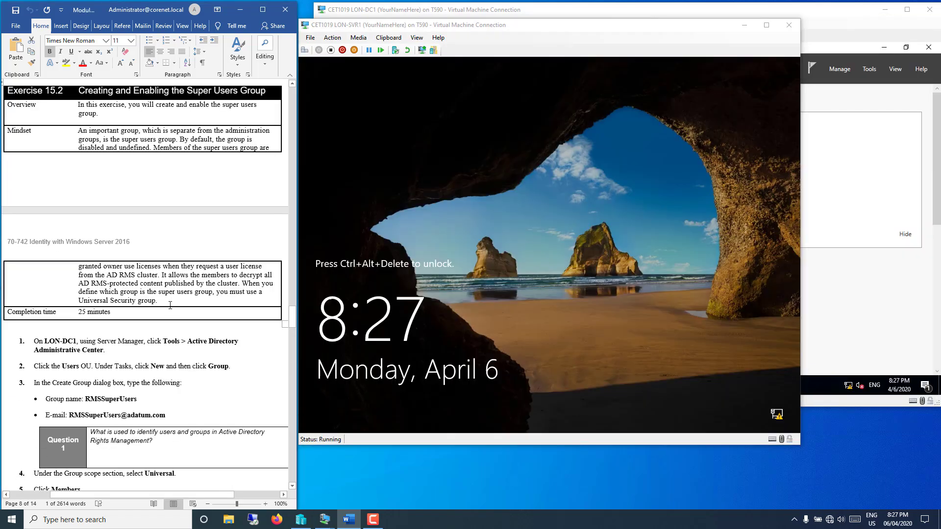
scroll(162, 296, down, 6)
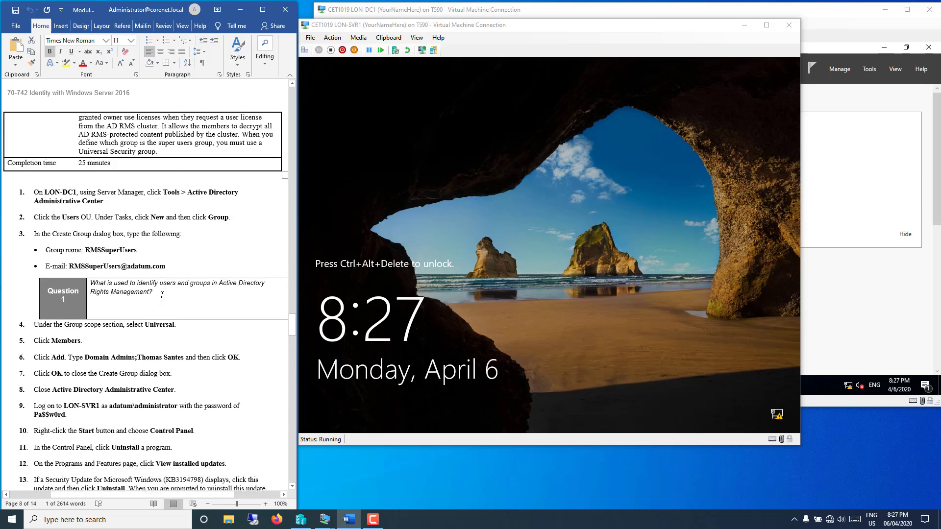
scroll(161, 295, up, 1)
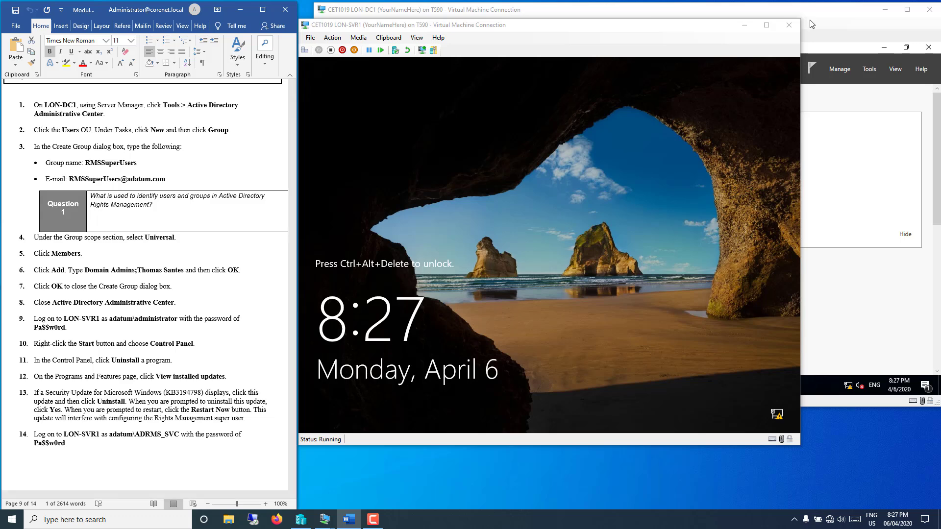
click(826, 12)
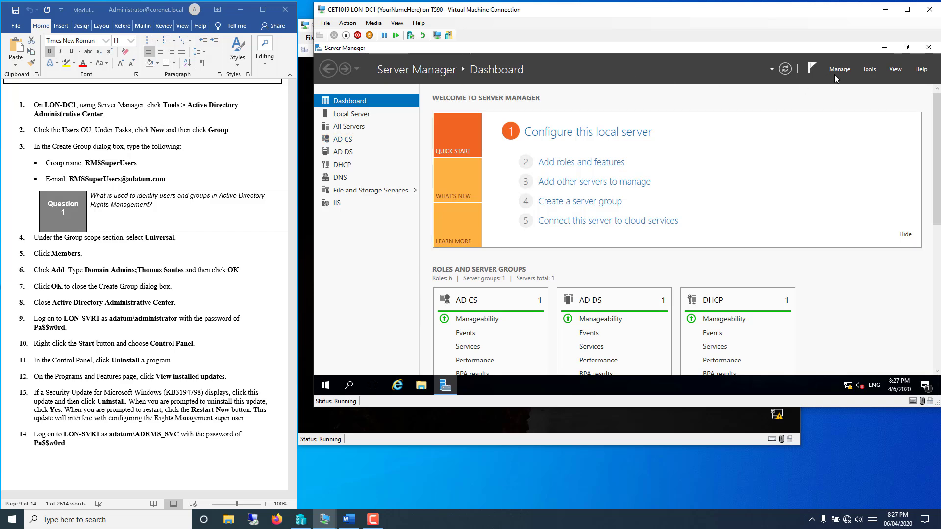
Step: Launch Active Directory Administrative Center, show adatum (local) Users, and open Tasks > New
click(863, 72)
click(862, 81)
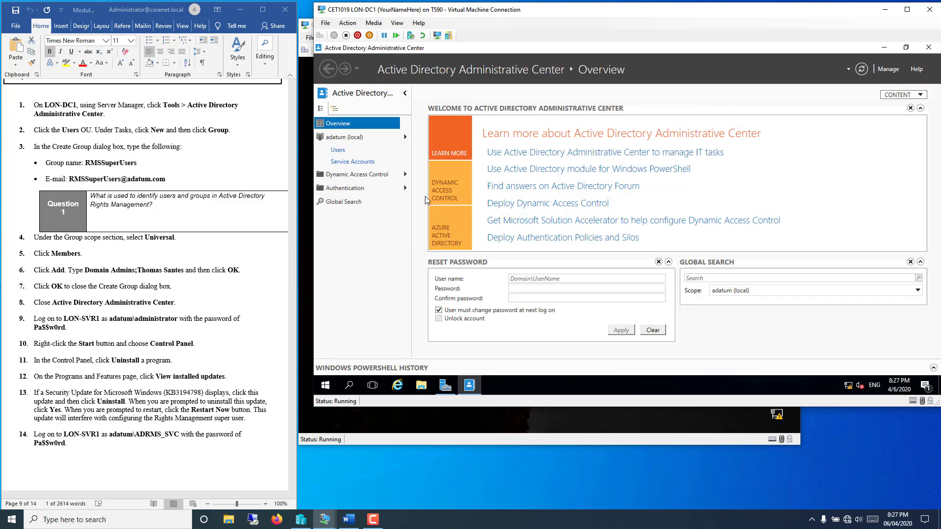
click(338, 150)
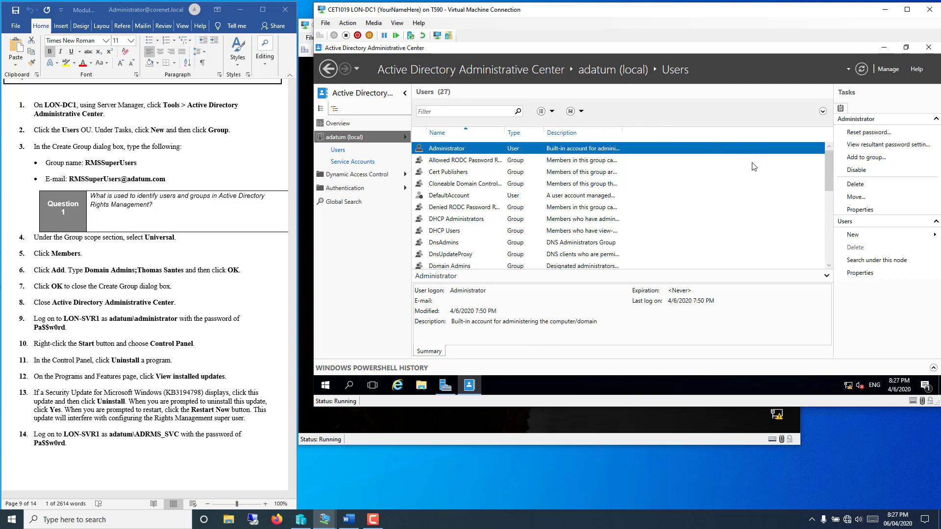
click(860, 235)
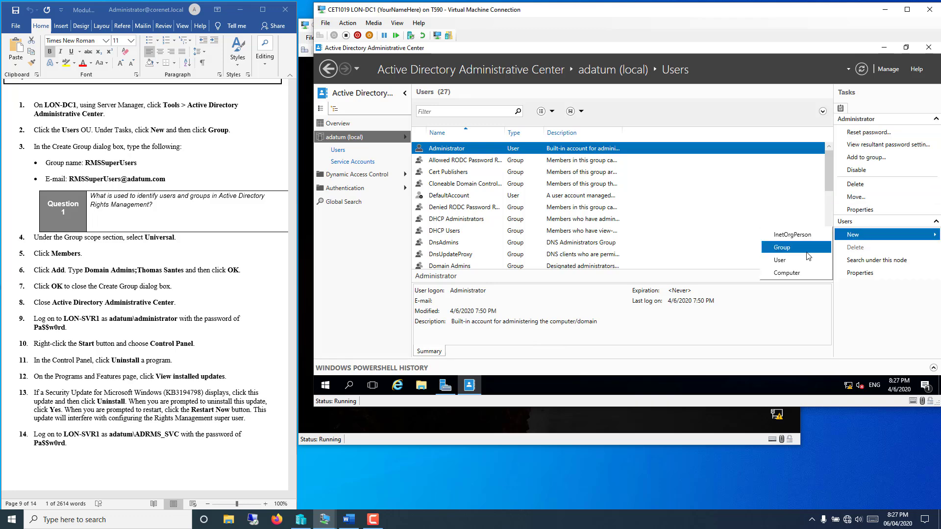
Step: Start a new group and paste RMSSuperUsers in as its name
click(783, 247)
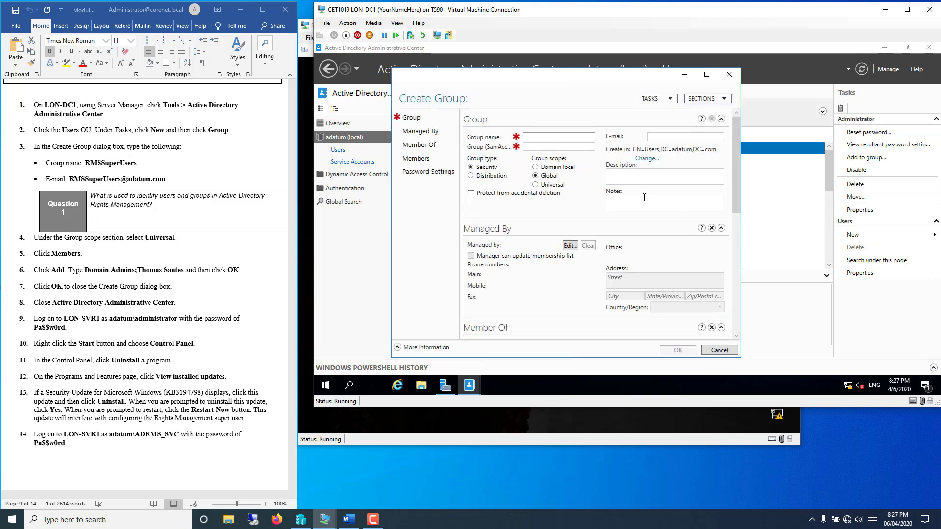
click(130, 163)
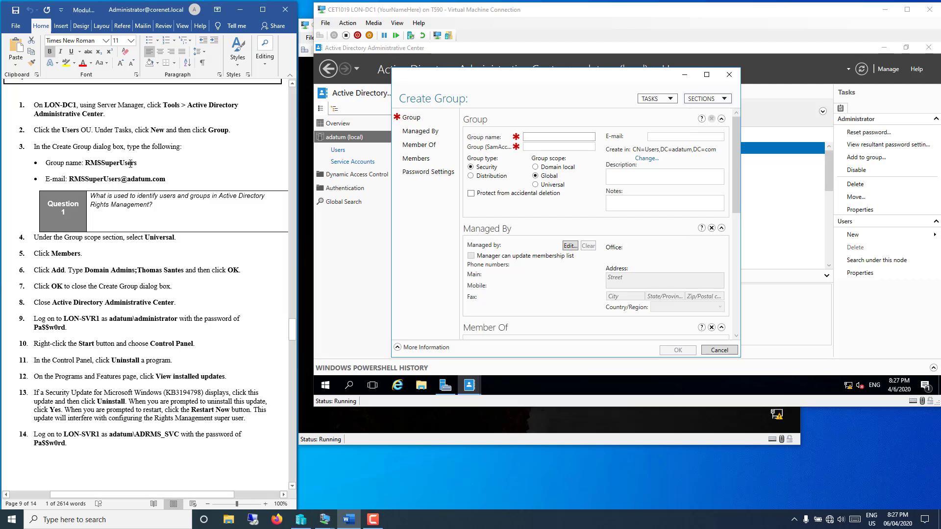
drag(137, 164, 85, 167)
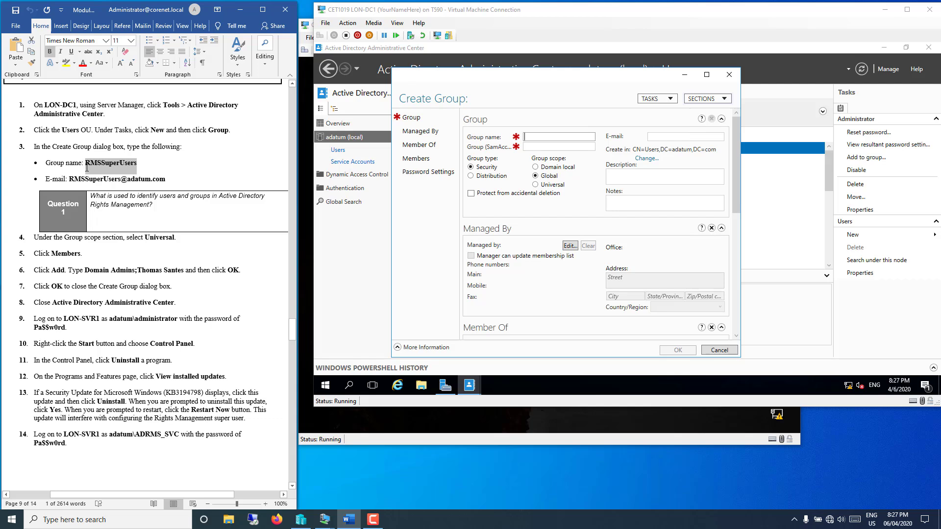
right_click(96, 166)
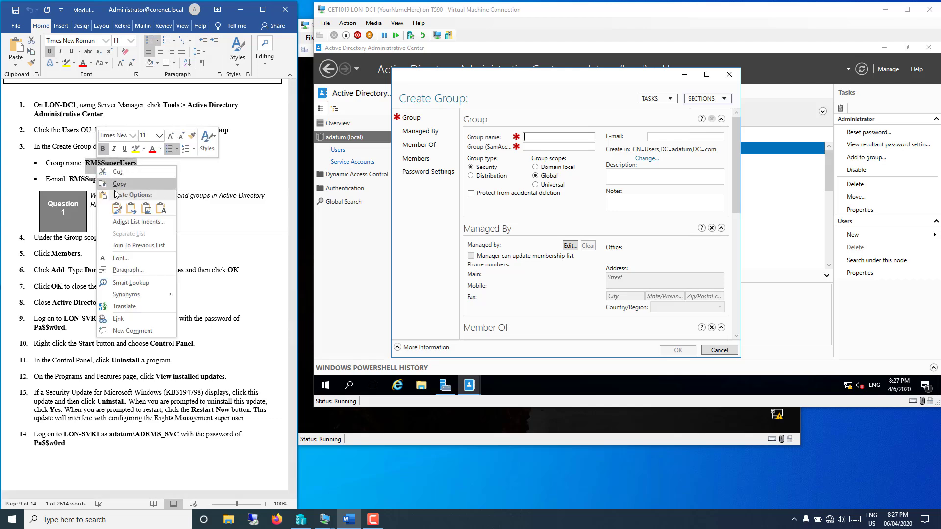
click(119, 184)
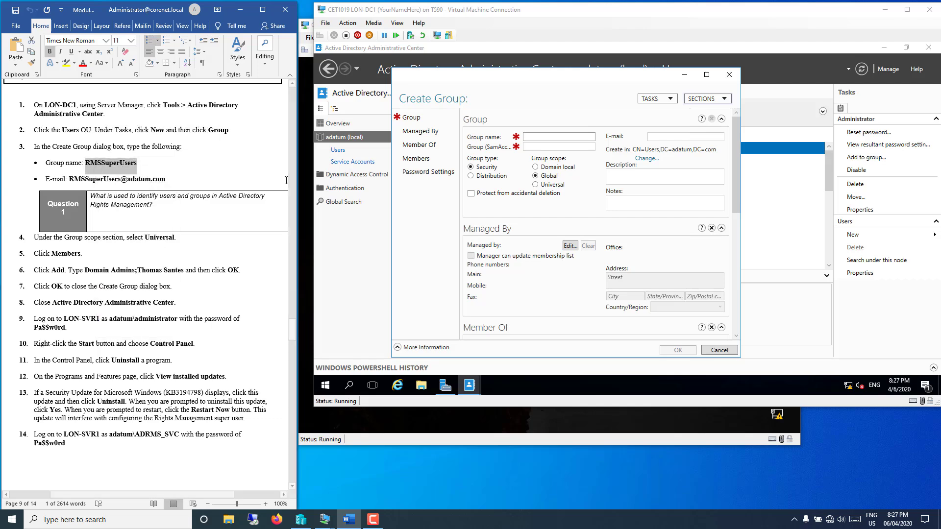
right_click(549, 137)
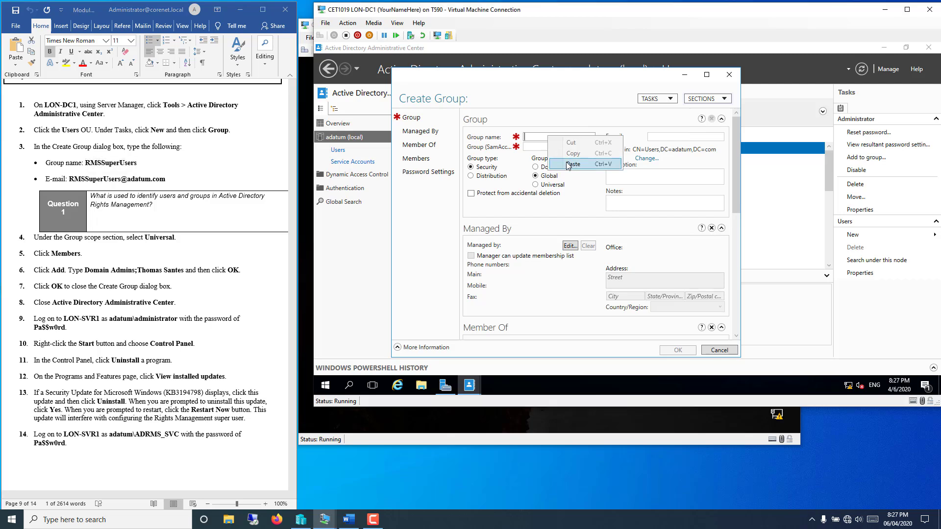
click(568, 164)
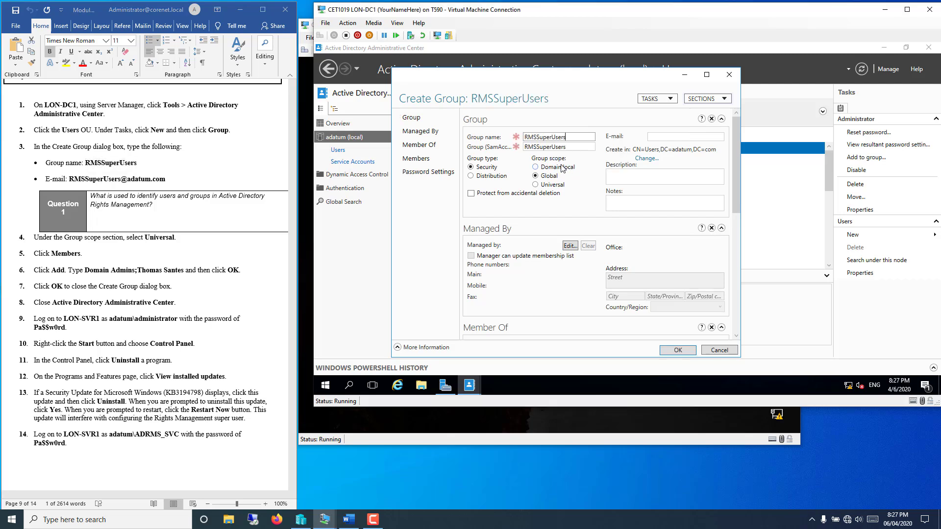
Step: Paste the group's e-mail address in and set its scope to Universal
drag(166, 181, 69, 181)
right_click(93, 184)
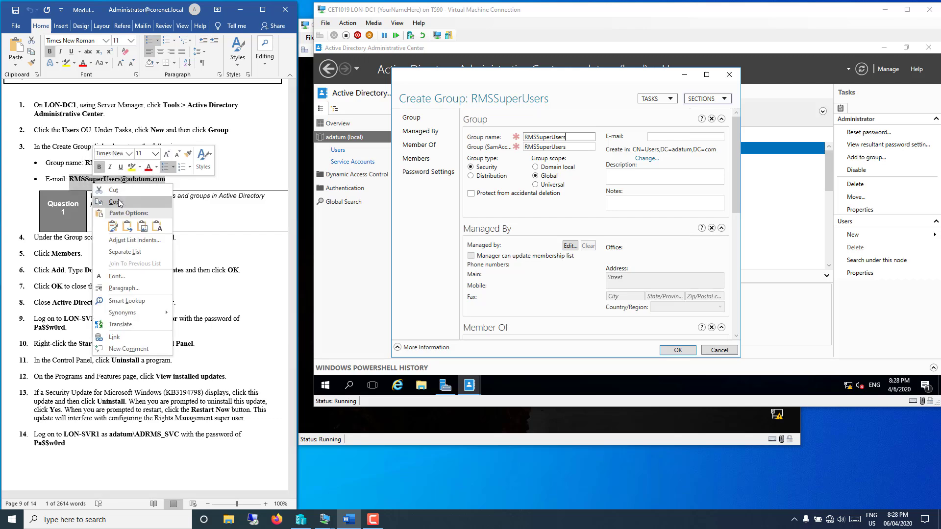
click(119, 203)
click(673, 136)
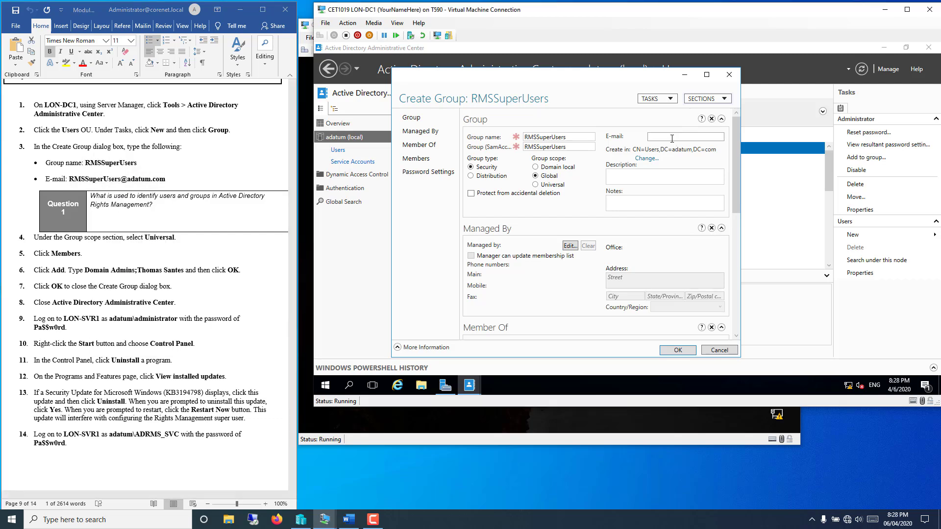
right_click(672, 138)
click(681, 166)
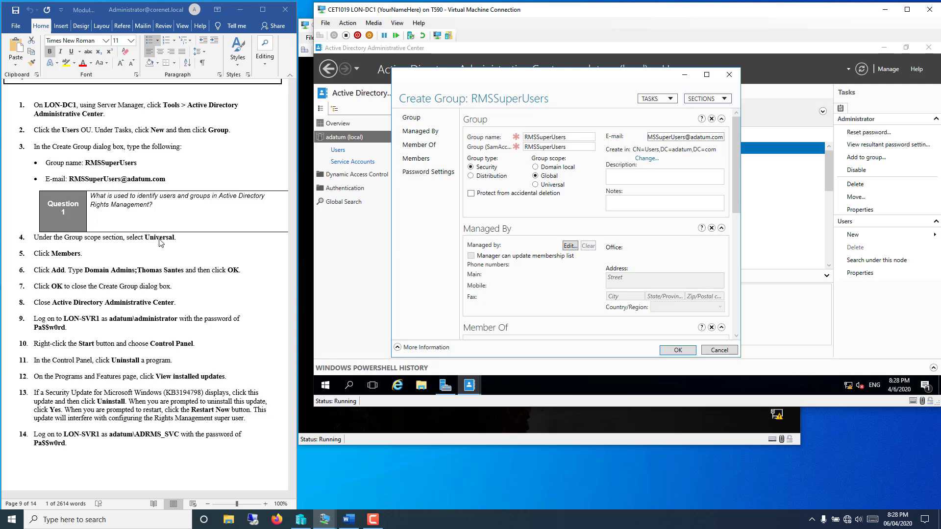
click(535, 188)
Step: Add Domain Admins as a member of RMSSuperUsers via an advanced search
scroll(524, 300, down, 4)
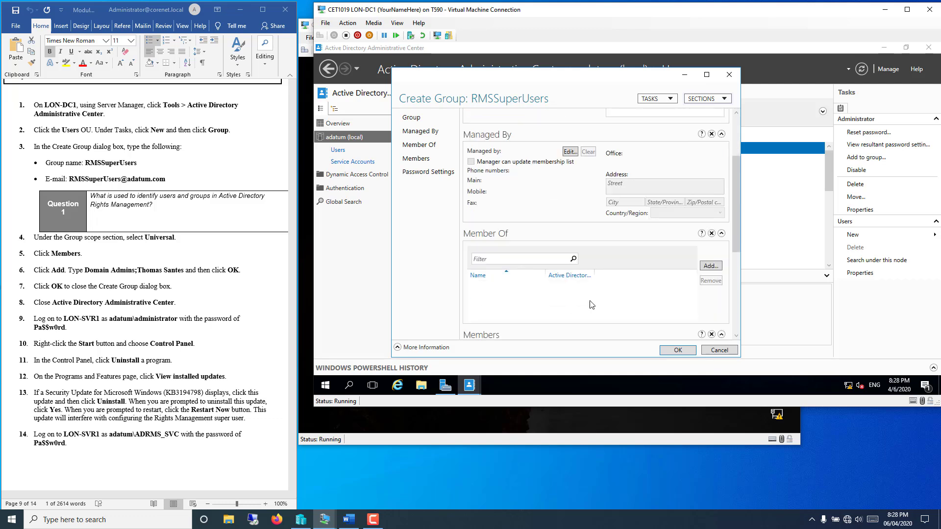
click(737, 323)
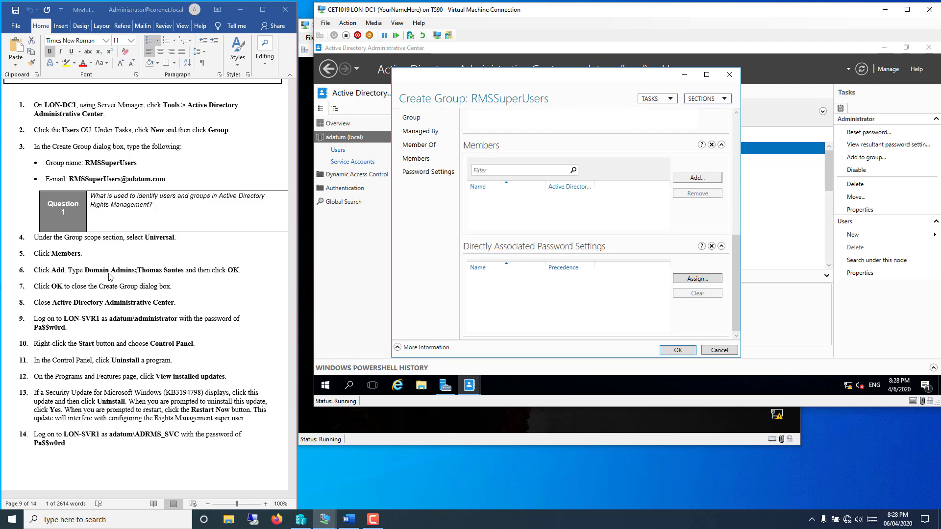
click(688, 178)
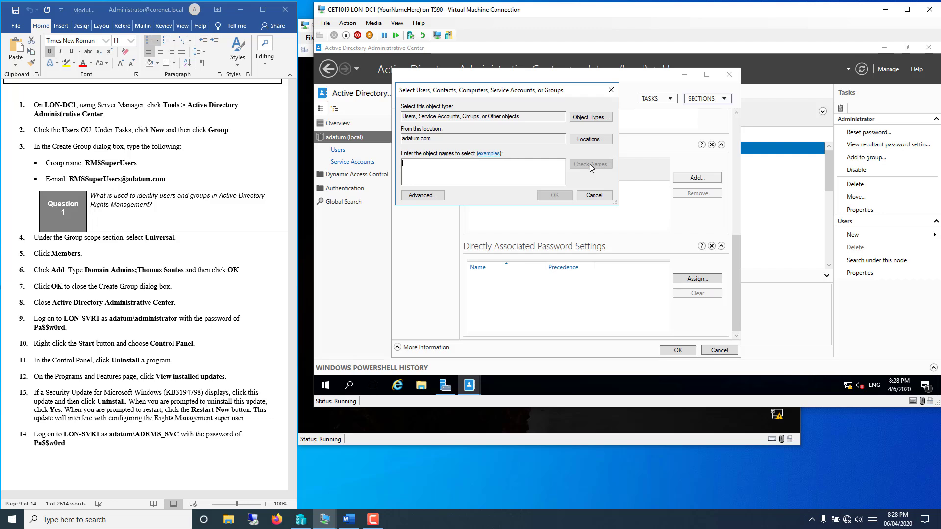
click(422, 197)
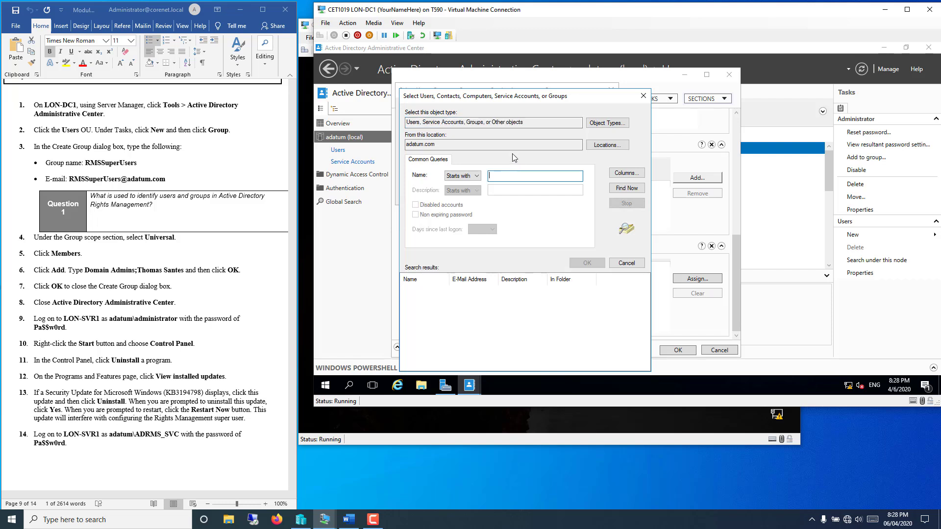
text(dom)
click(623, 189)
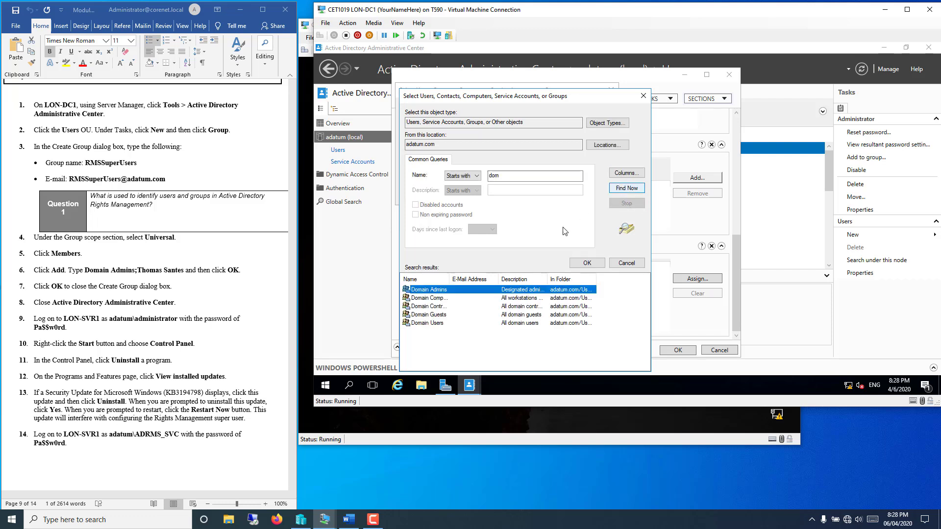
double_click(430, 290)
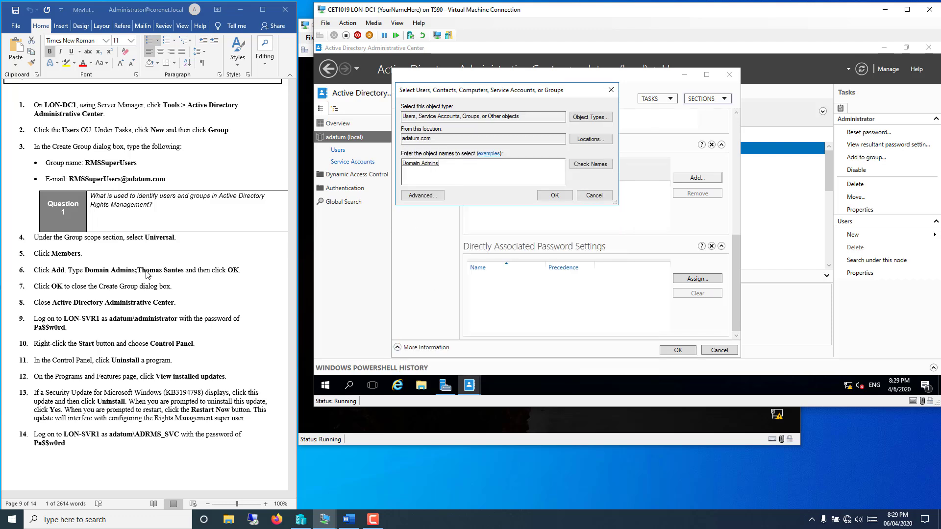
click(581, 167)
click(554, 195)
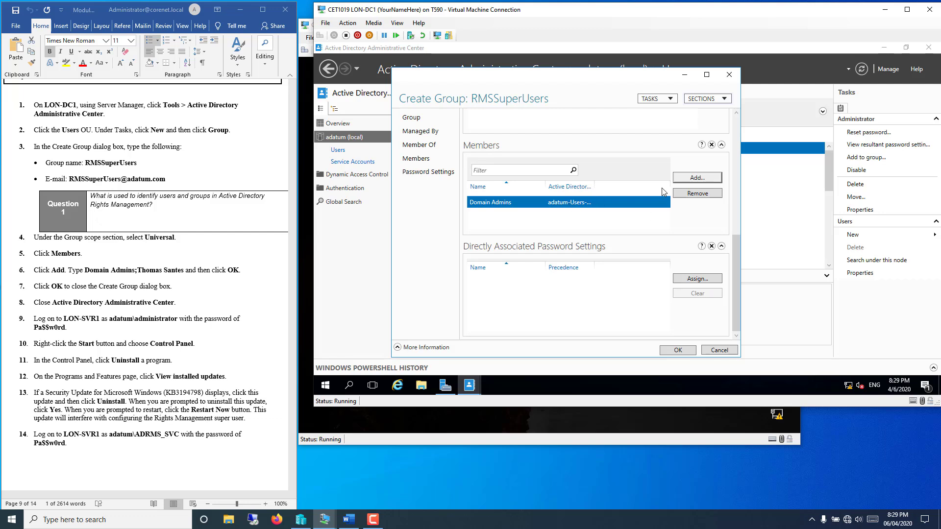
Step: Add the user account resolved from a partial name as a member, then create the group
click(686, 179)
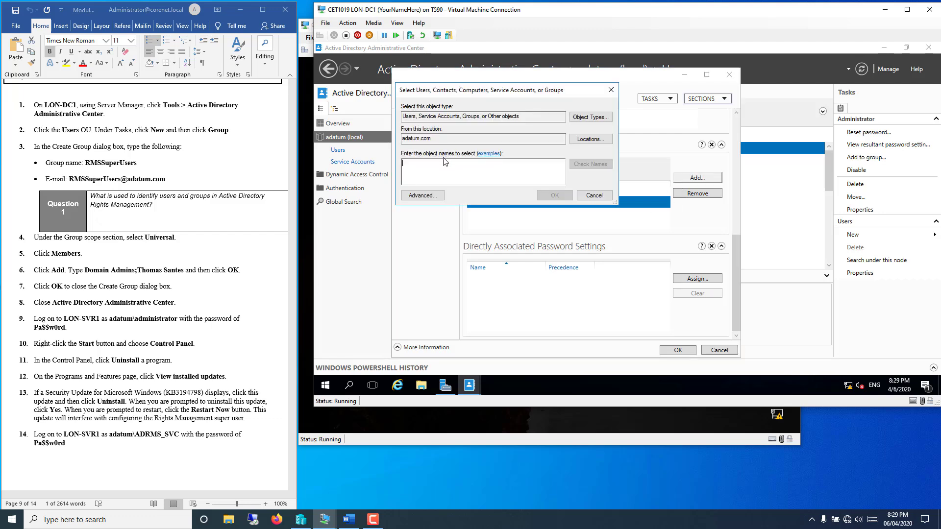
text(t)
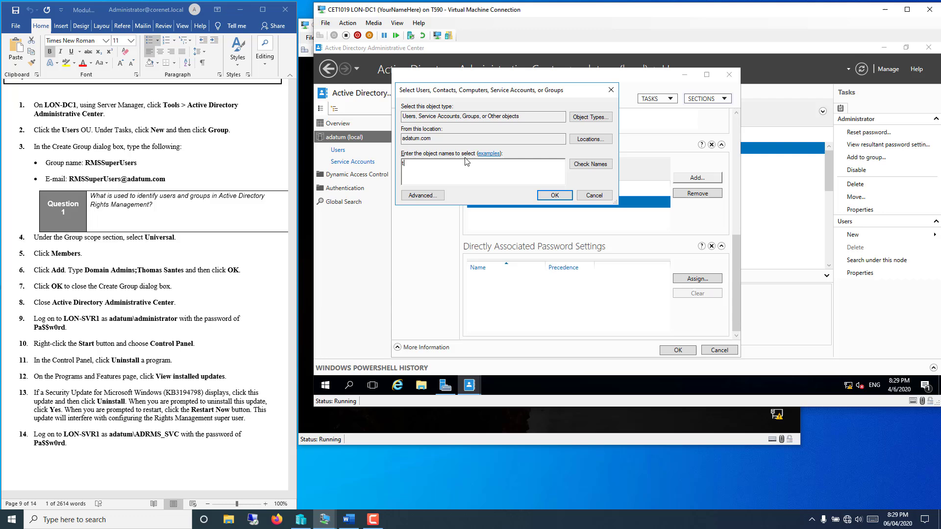
click(597, 165)
click(559, 196)
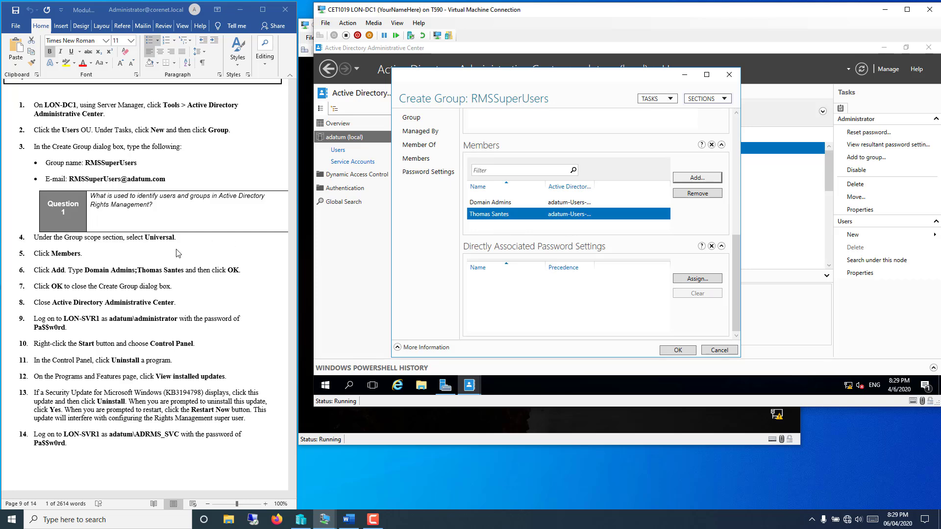
click(677, 350)
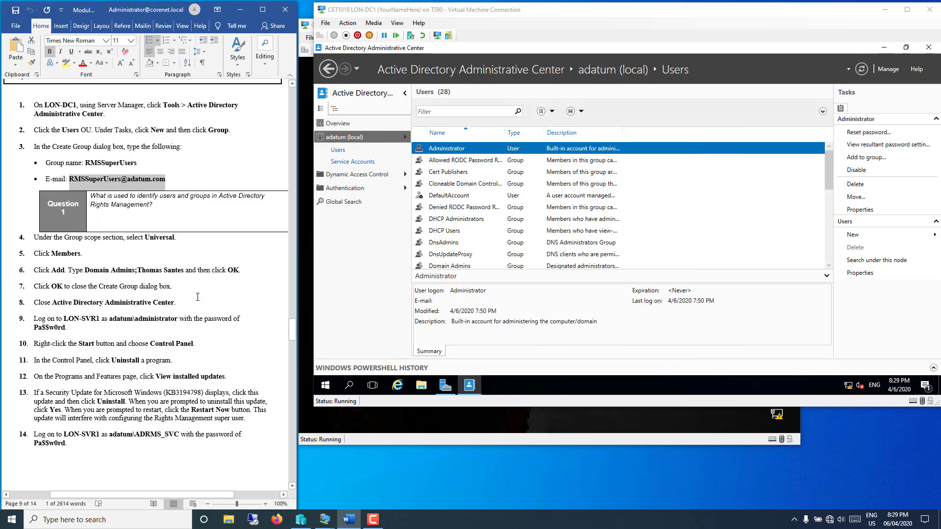
Step: Close ADAC on LON-DC1 and bring up LON-SVR1's Other user sign-in
scroll(197, 296, down, 7)
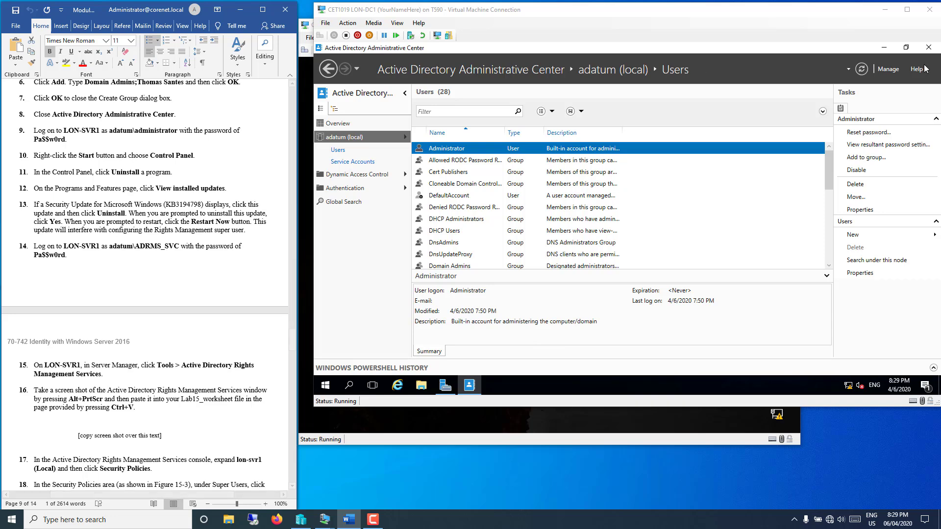
click(928, 47)
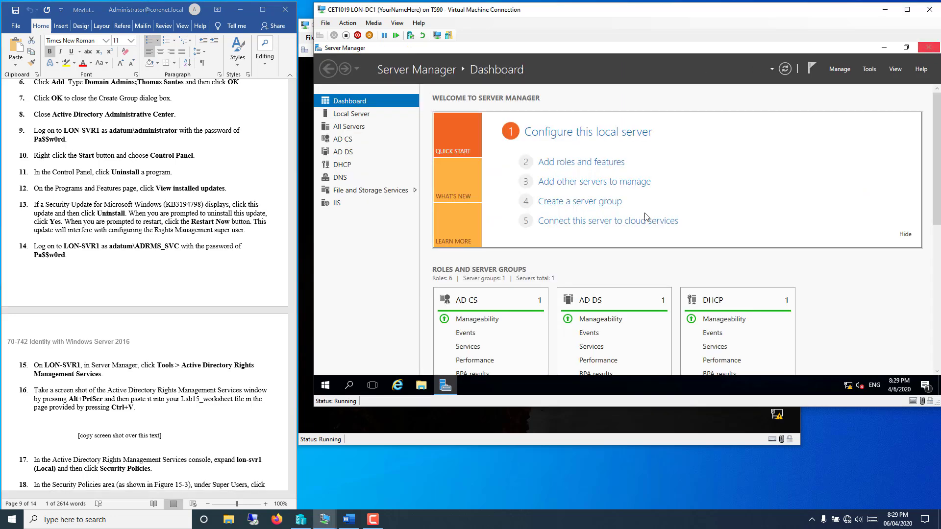
click(543, 434)
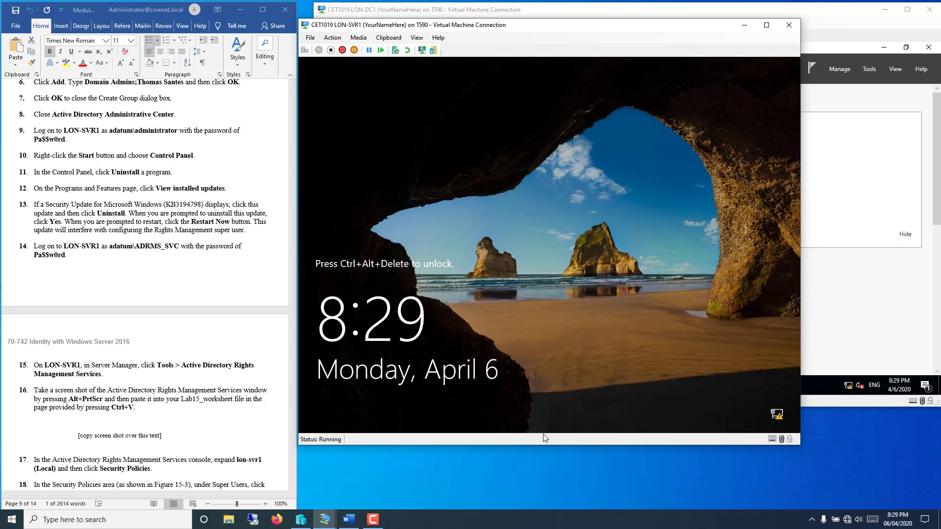
click(304, 51)
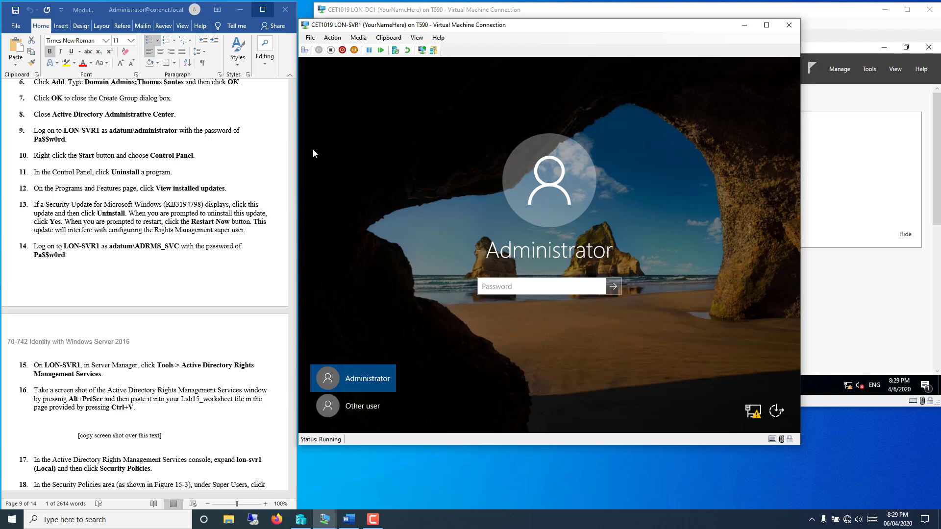
click(343, 404)
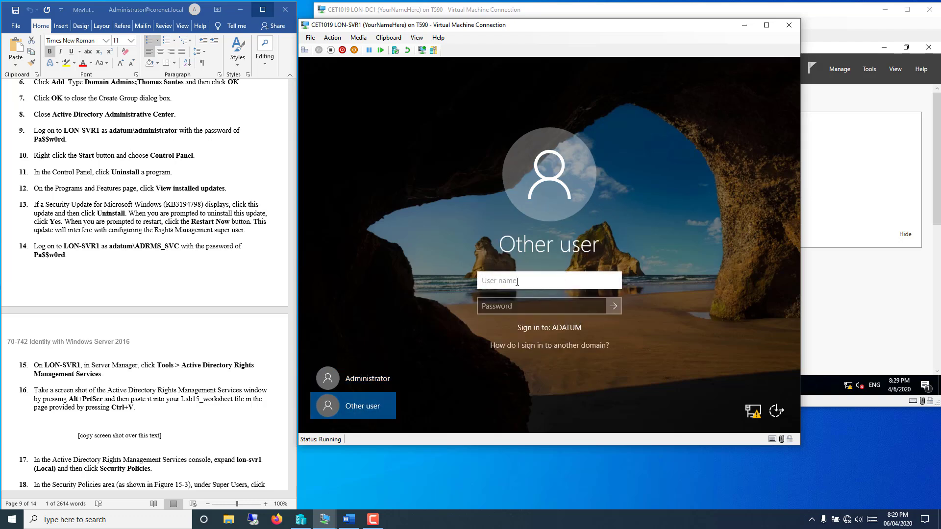
Step: Sign in as adatum\administrator with its password, correcting the misspelled user name
text(ada)
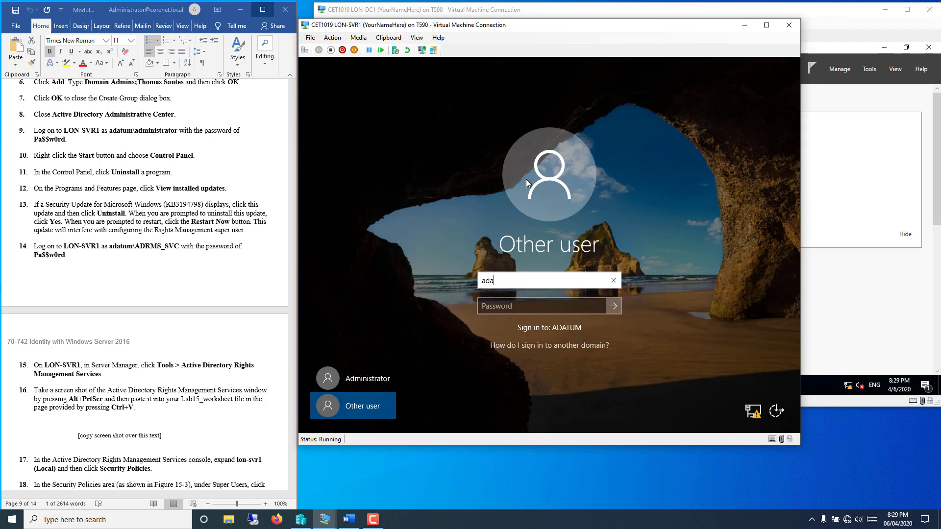
text(tum\administrstor)
key(Tab)
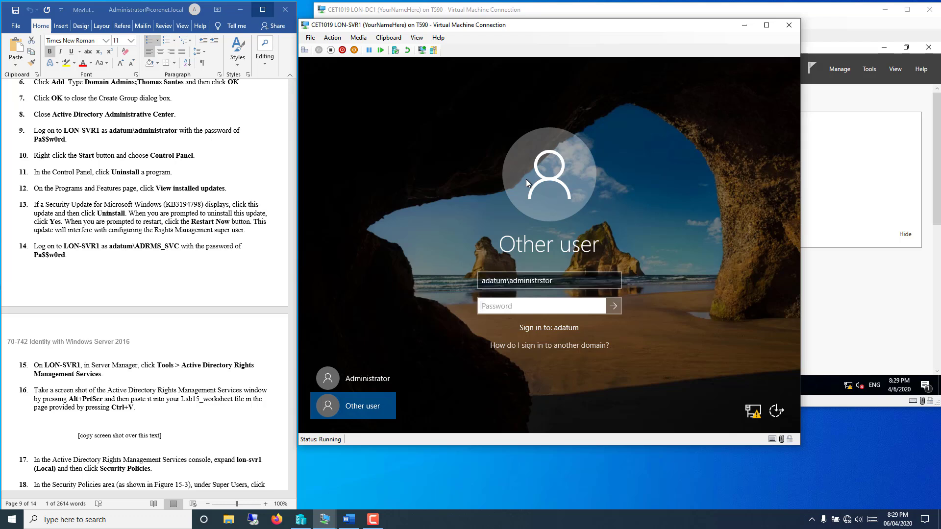
text(Pa$$w0rd)
key(Return)
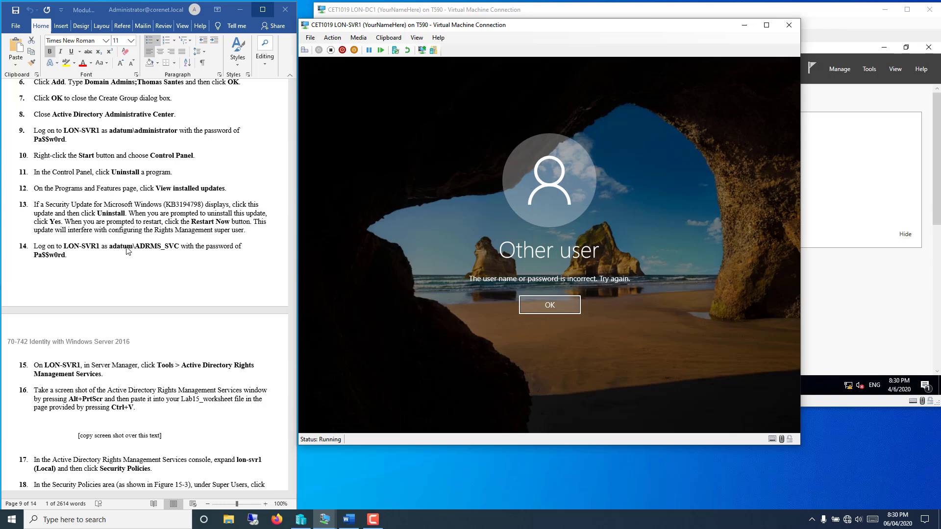
click(536, 304)
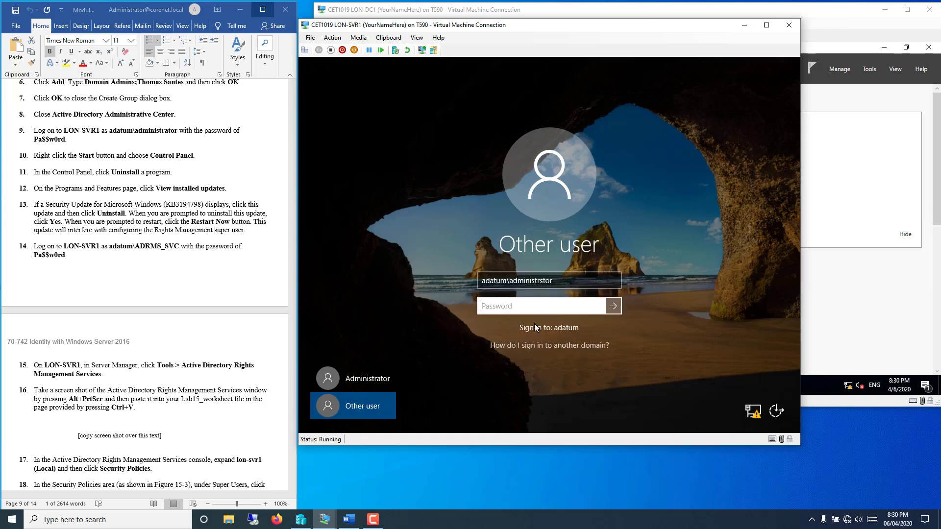
click(568, 282)
key(BackSpace)
key(BackSpace)
key(BackSpace)
key(BackSpace)
key(BackSpace)
key(BackSpace)
key(BackSpace)
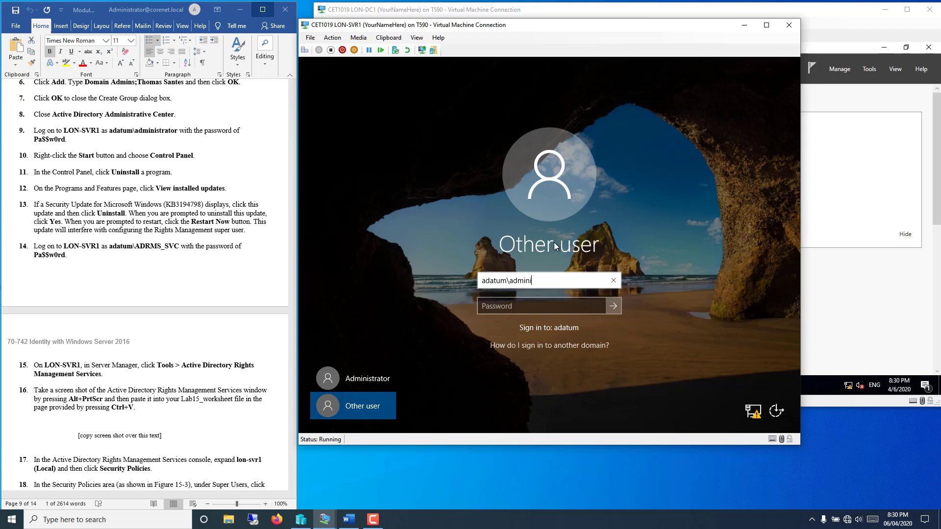
text(strator)
key(Tab)
text(Pa$$)
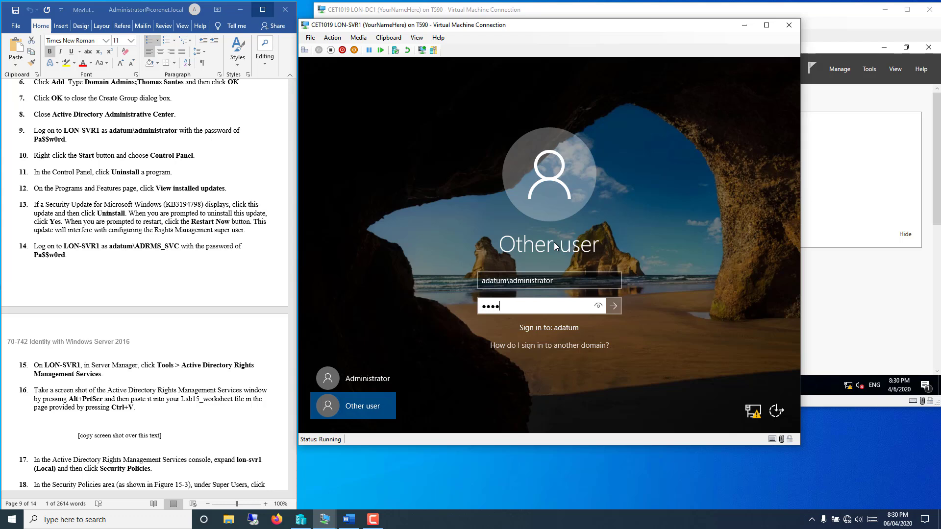
text(w0rd)
key(Return)
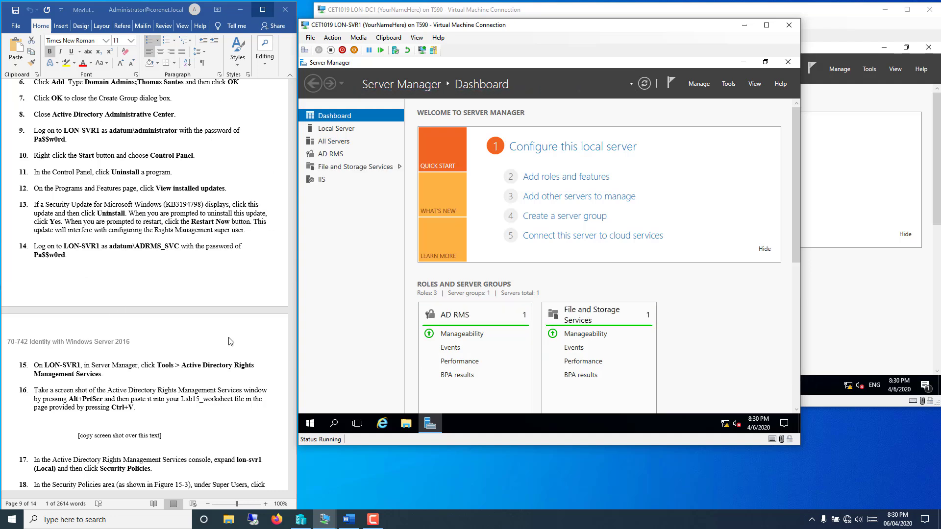
Step: Check Control Panel's Installed Updates list for KB3194798, inspecting the KB3213986 entry
right_click(310, 430)
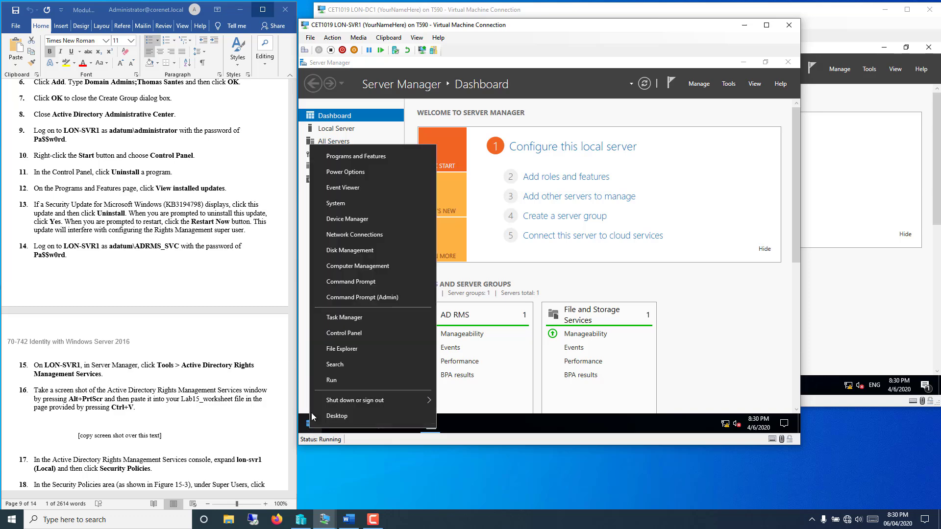
click(347, 335)
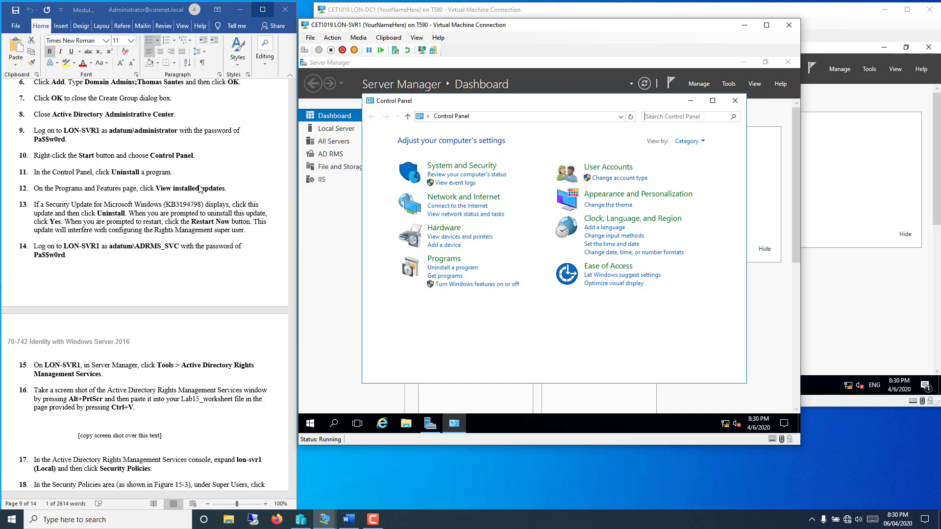
click(435, 269)
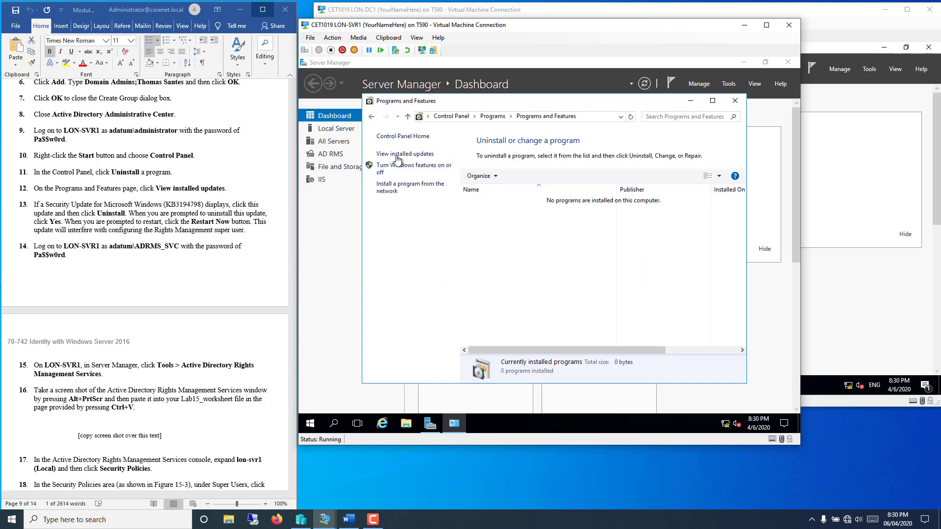
click(405, 154)
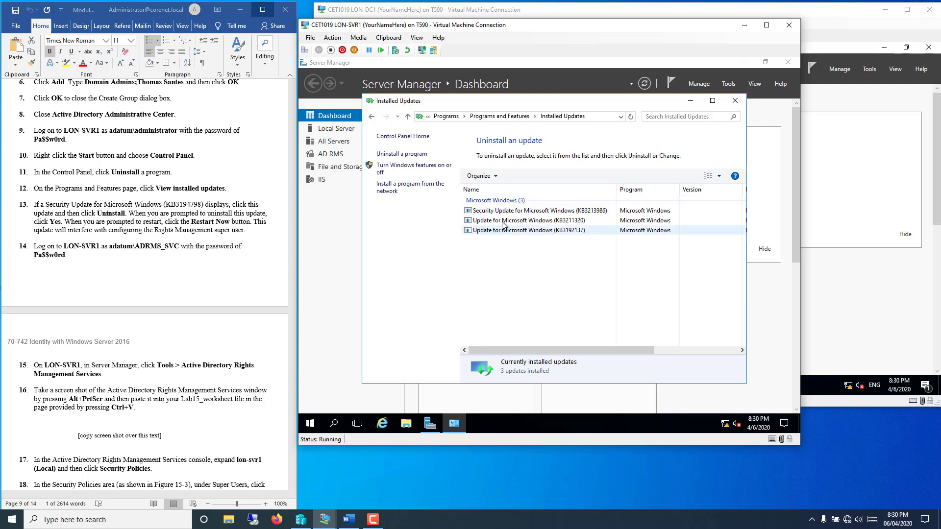
click(508, 211)
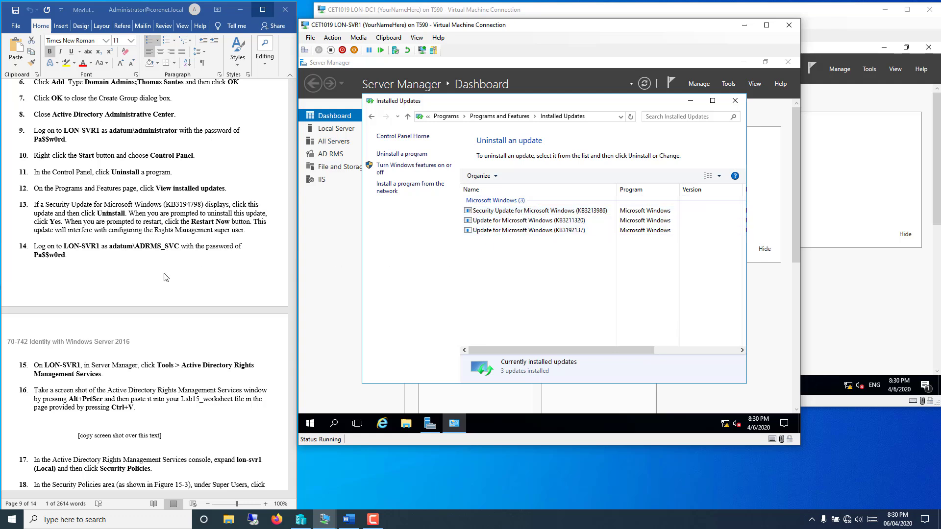
click(131, 217)
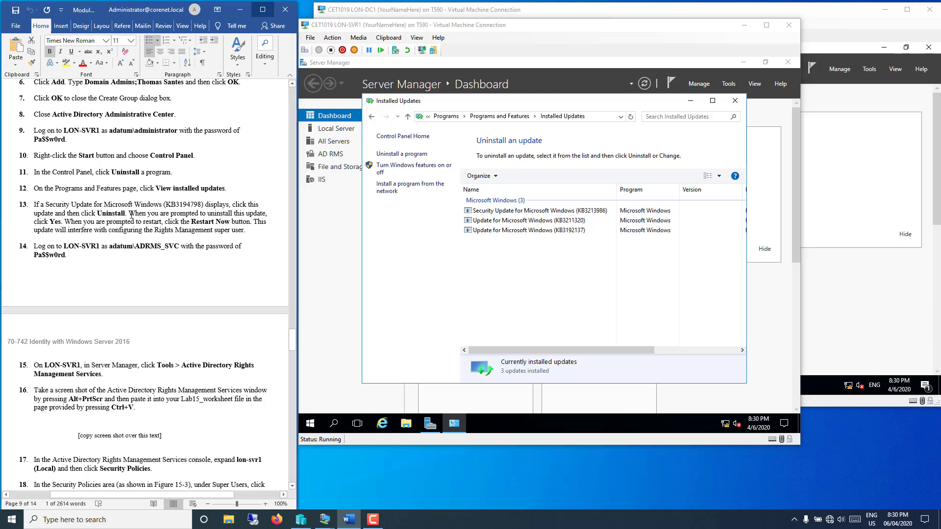
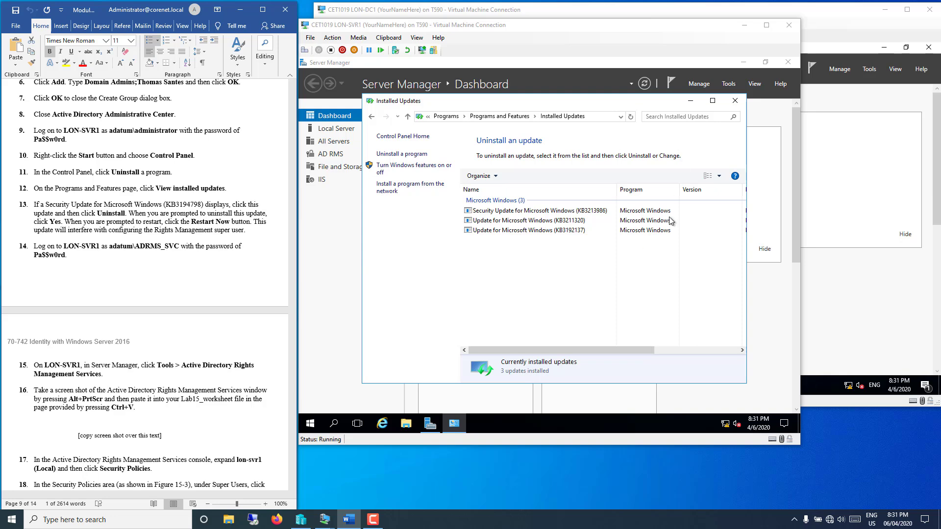
Step: Close Installed Updates and sign the administrator out of LON-SVR1
click(735, 100)
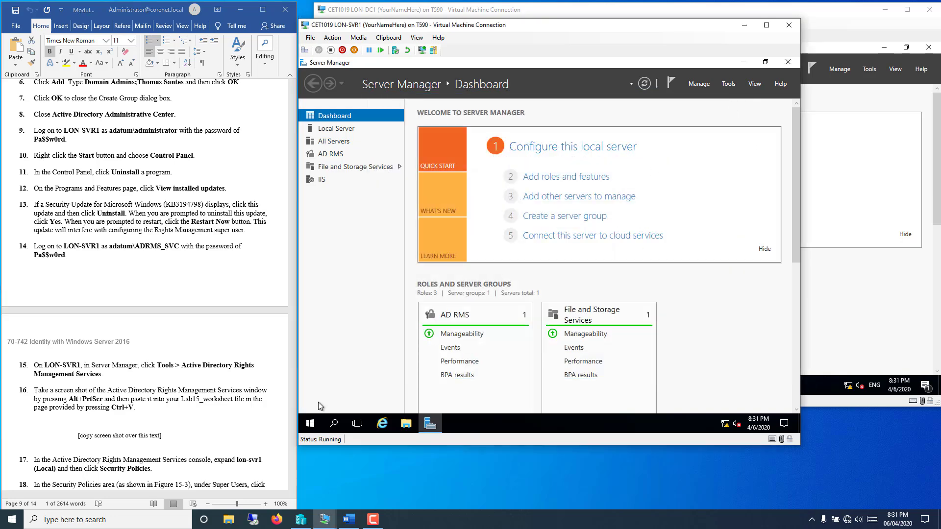
click(311, 425)
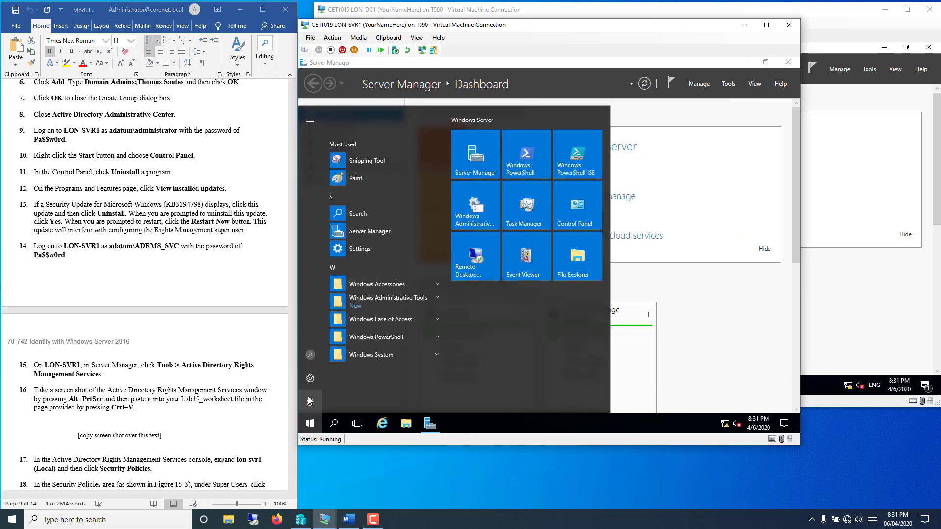
click(309, 355)
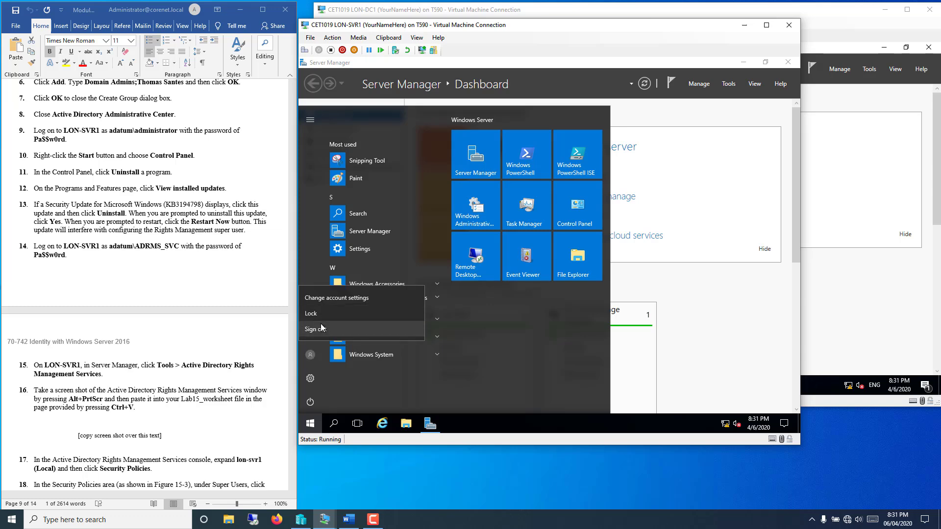
click(319, 328)
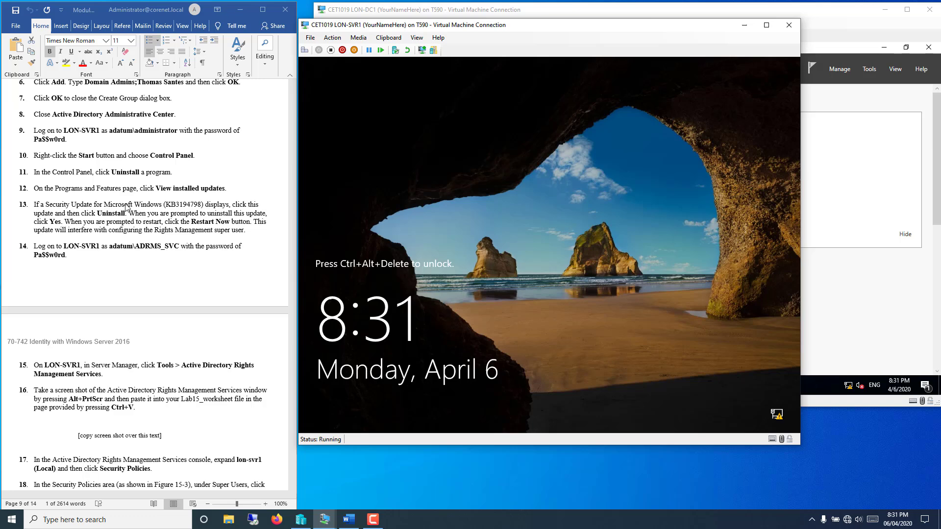
scroll(106, 348, down, 2)
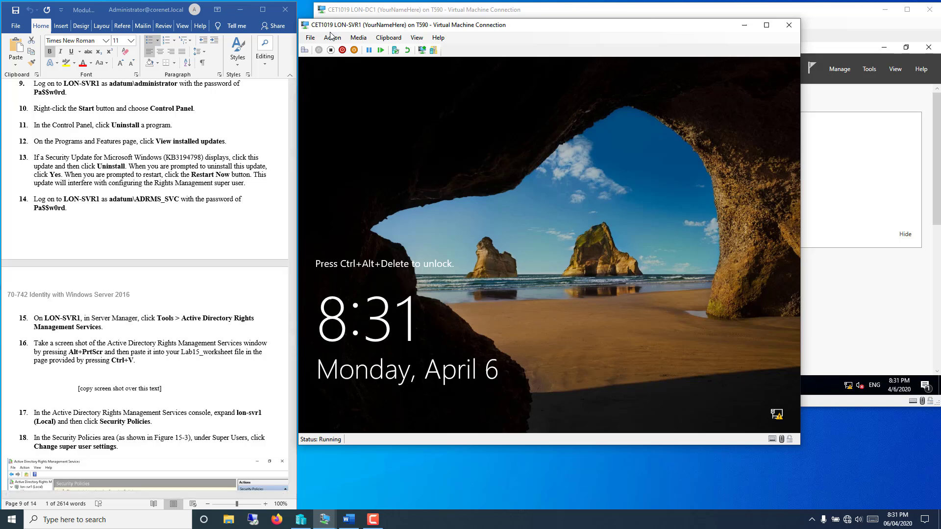
Step: Sign in to LON-SVR1 as Other user adatum\adrms_svc with the service account password
click(304, 50)
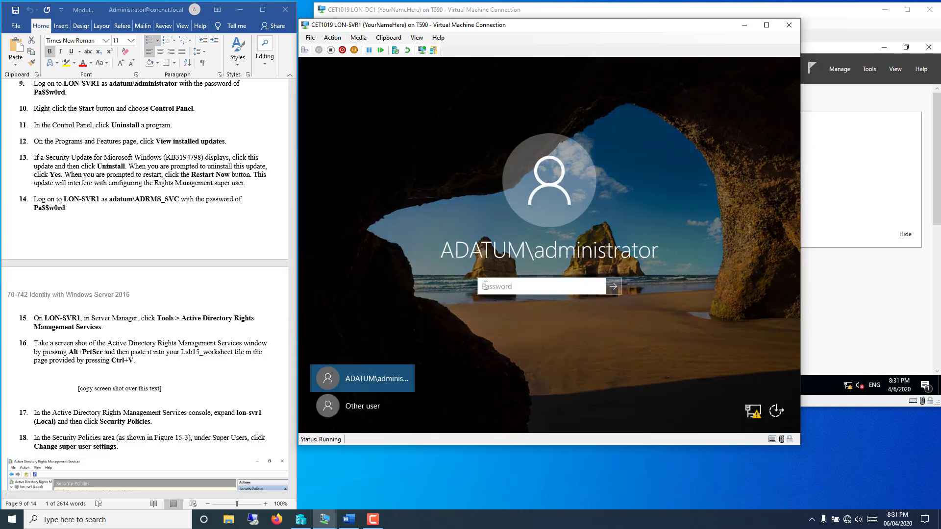
click(346, 410)
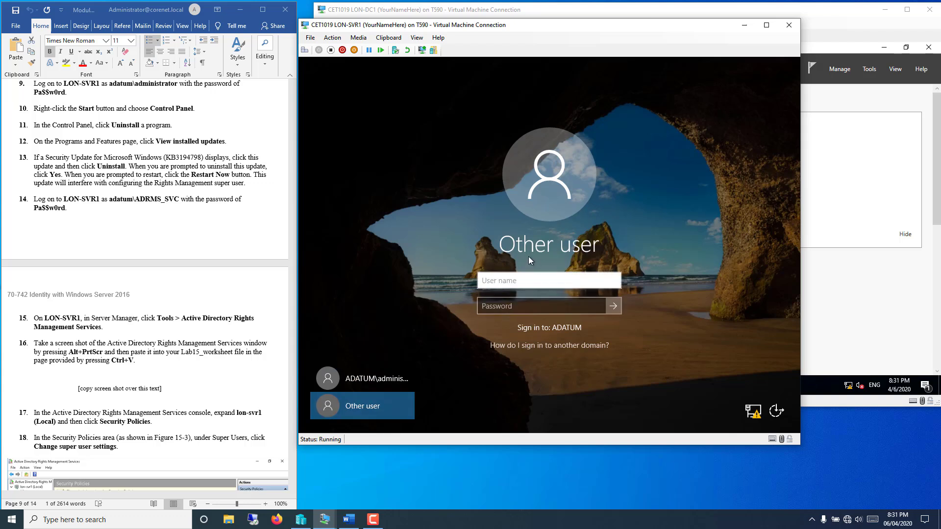
text(adatum\adrms_svc)
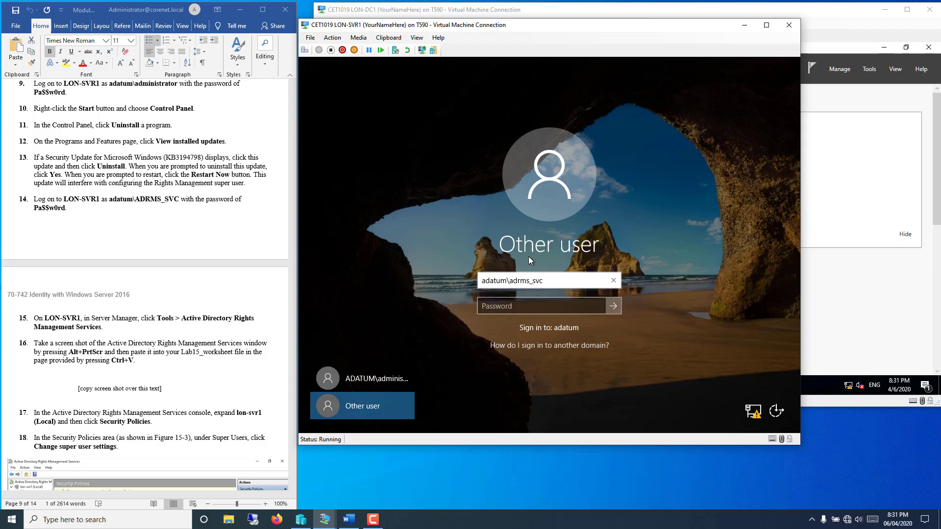
click(487, 302)
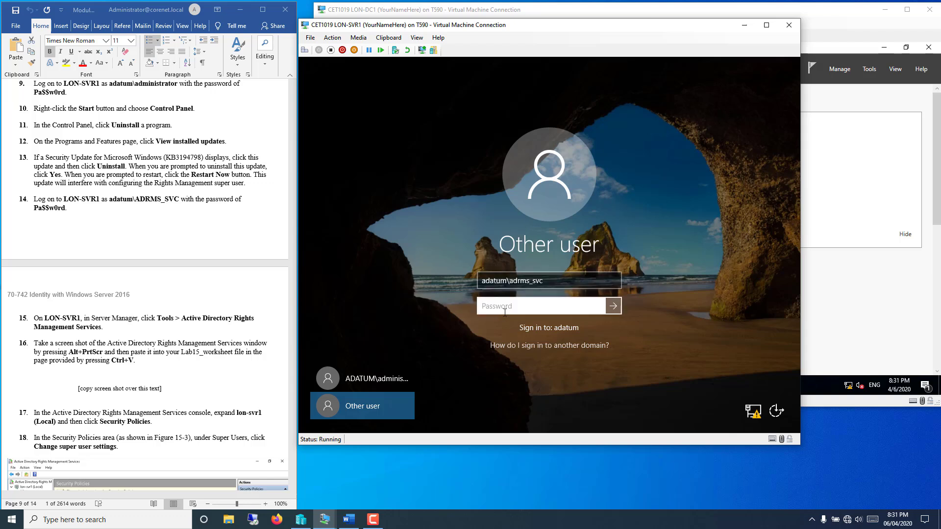
text(Pa$$)
key(Return)
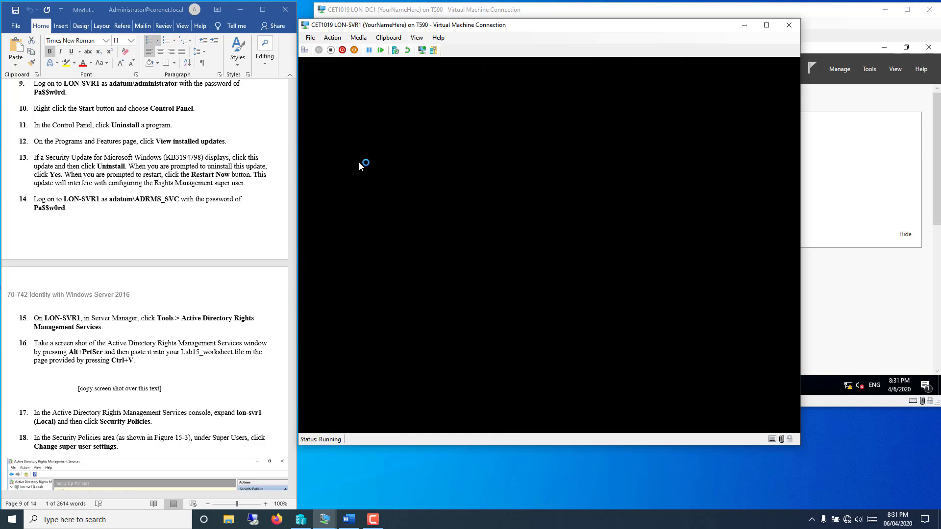
Step: Launch the Active Directory Rights Management Services console from Server Manager's Tools menu
click(150, 224)
scroll(150, 223, down, 8)
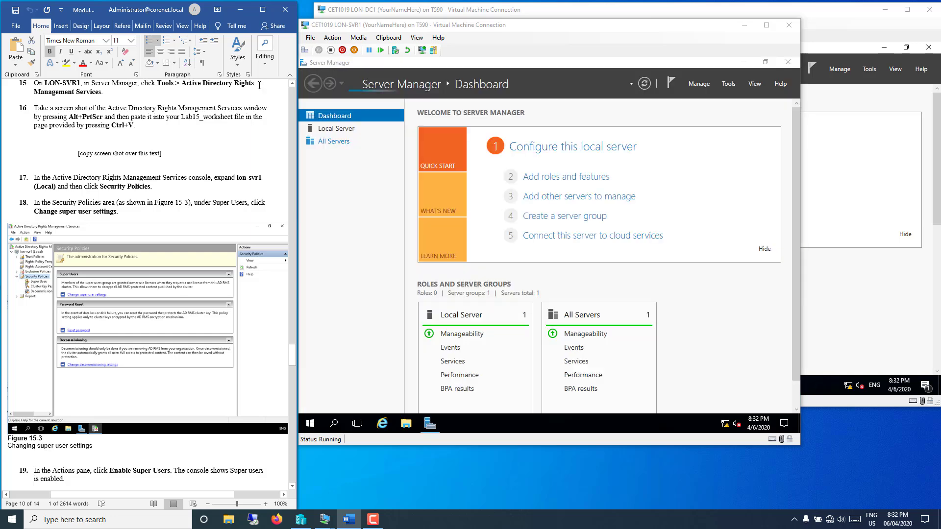
click(730, 85)
click(730, 85)
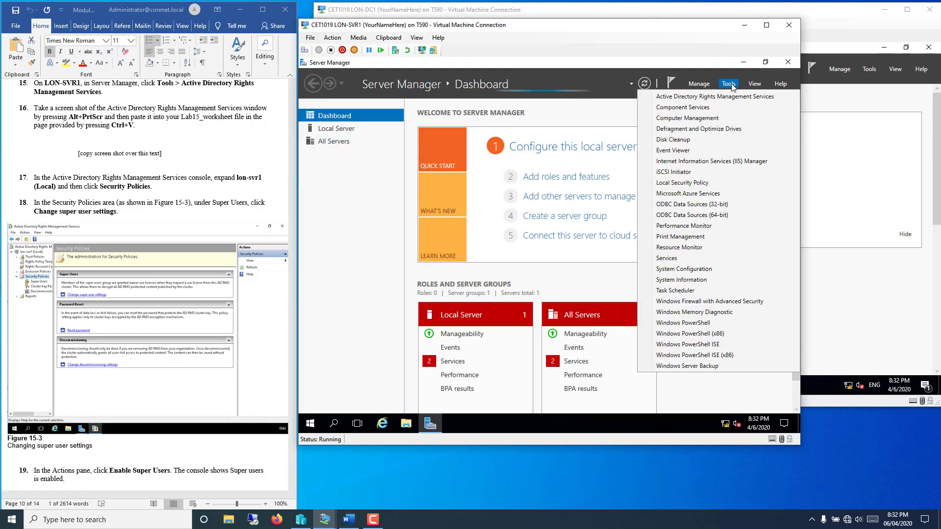
click(721, 97)
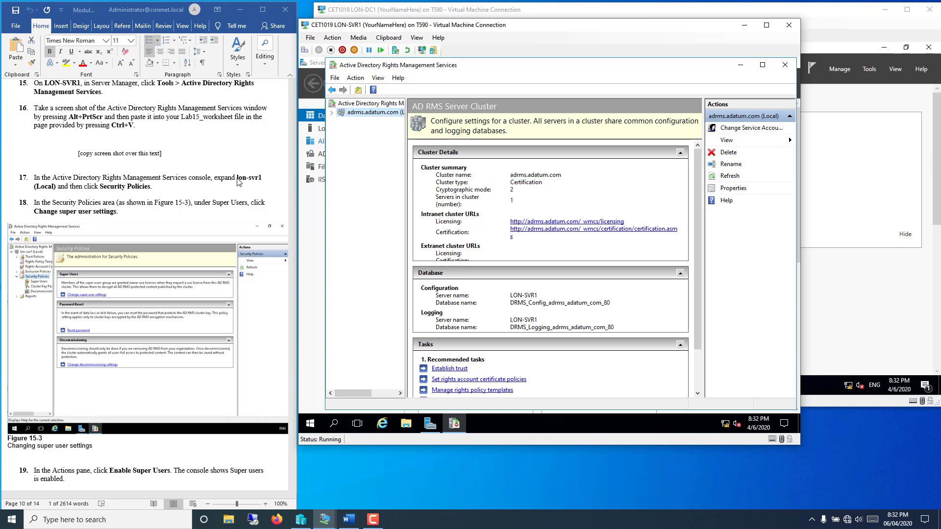
Step: Expand adrms.adatum.com (Local), widen the console tree pane, and maximize the window
click(332, 113)
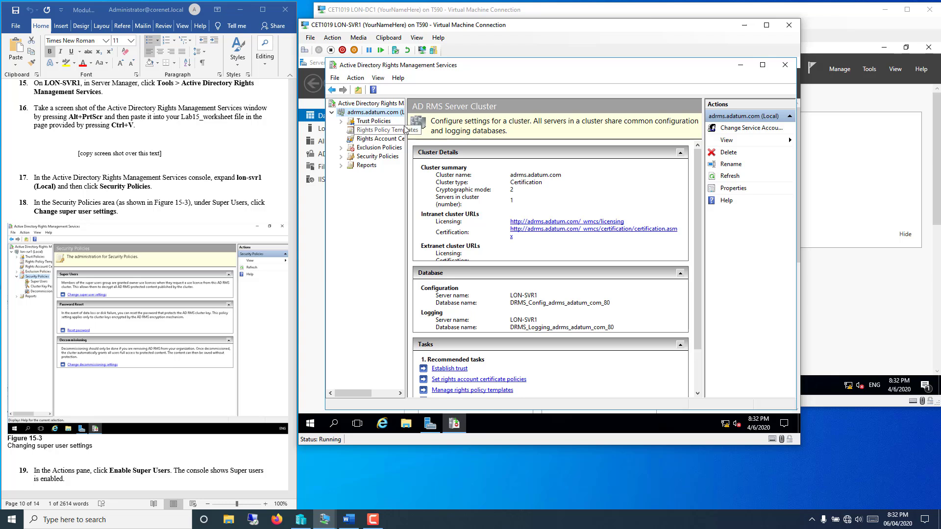
drag(406, 127, 460, 127)
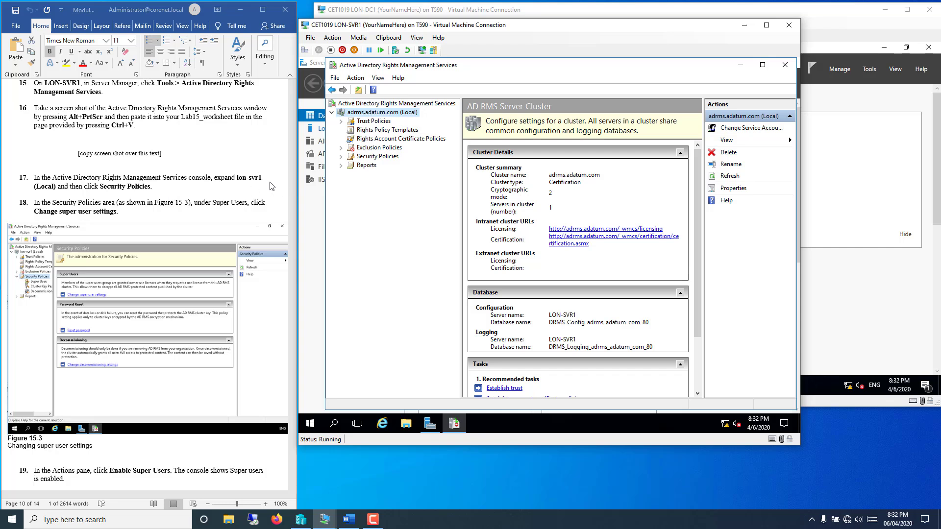
click(254, 184)
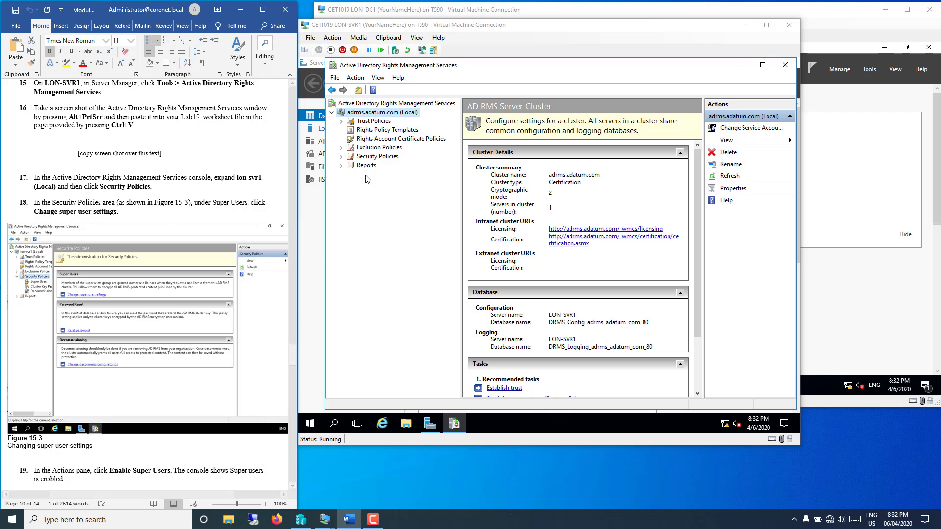
double_click(584, 63)
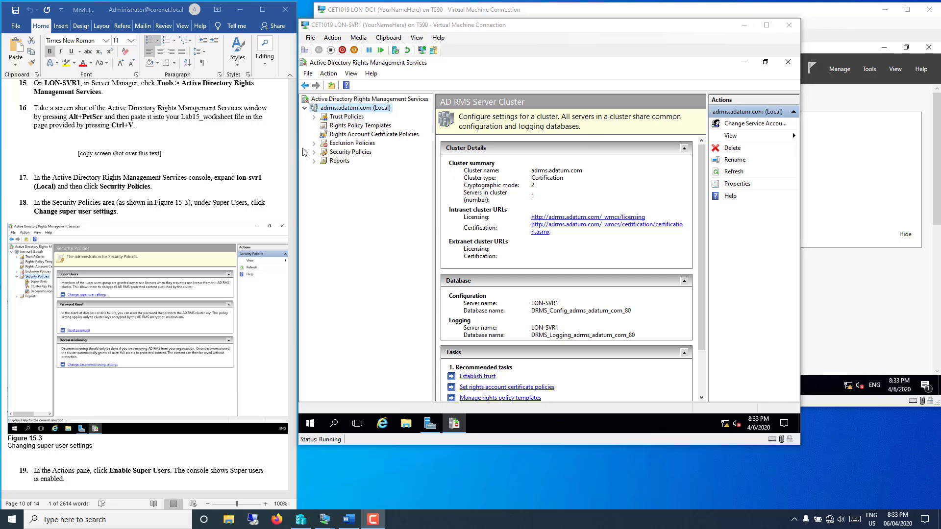
Step: Enable Super Users under Security Policies for the adrms.adatum.com cluster
click(338, 153)
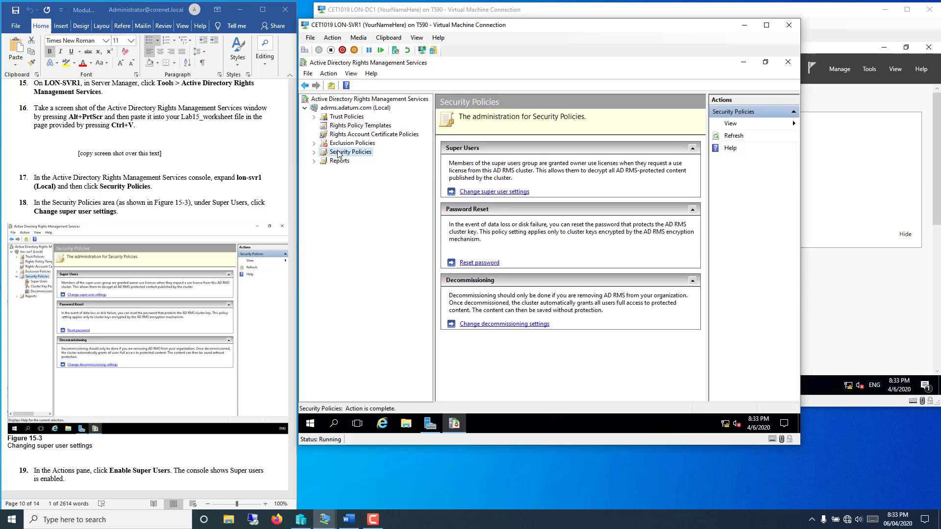
click(523, 193)
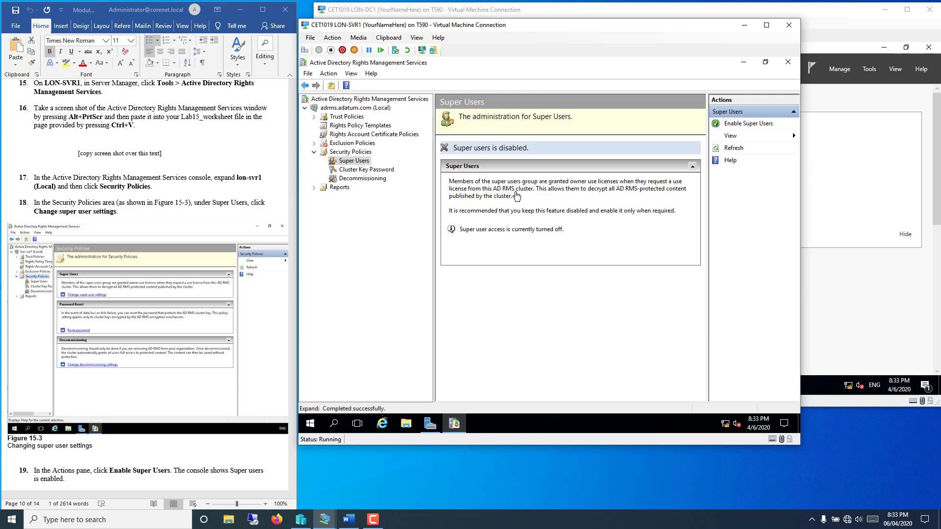
click(758, 125)
click(219, 230)
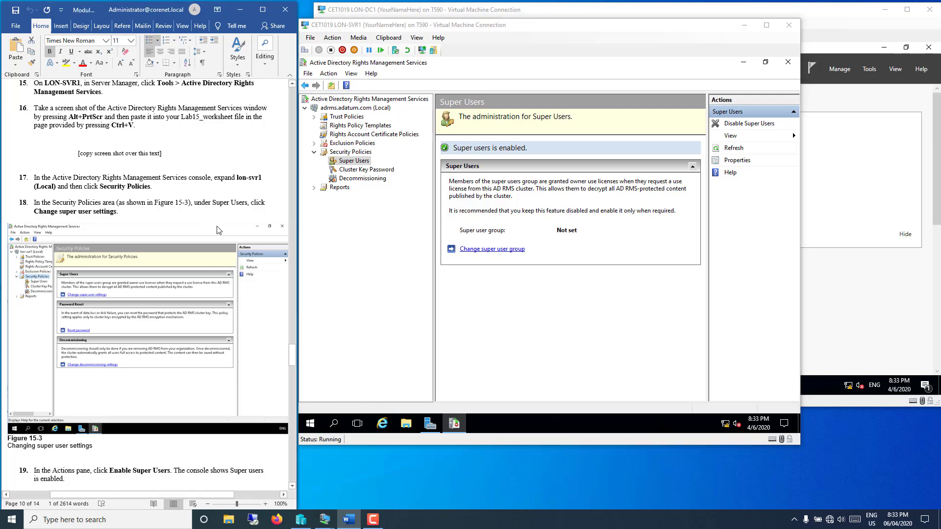
scroll(218, 230, down, 12)
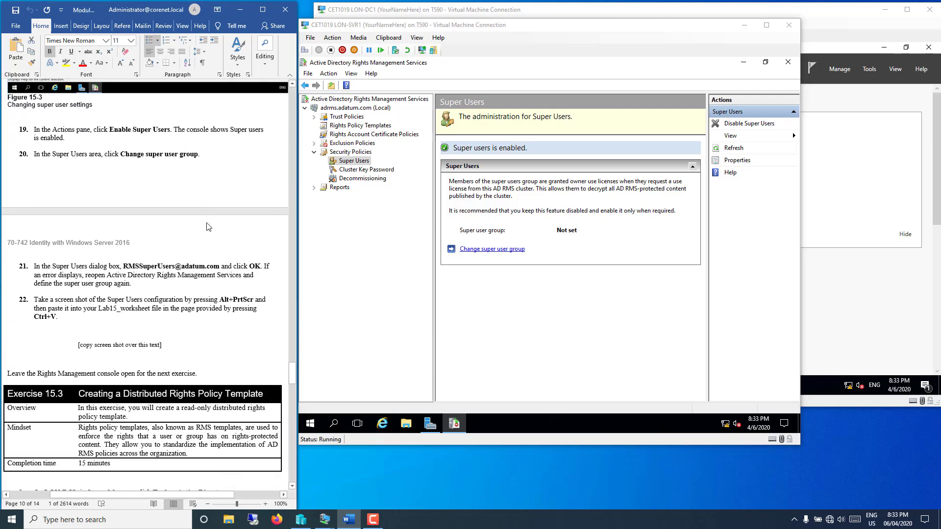
scroll(208, 226, down, 2)
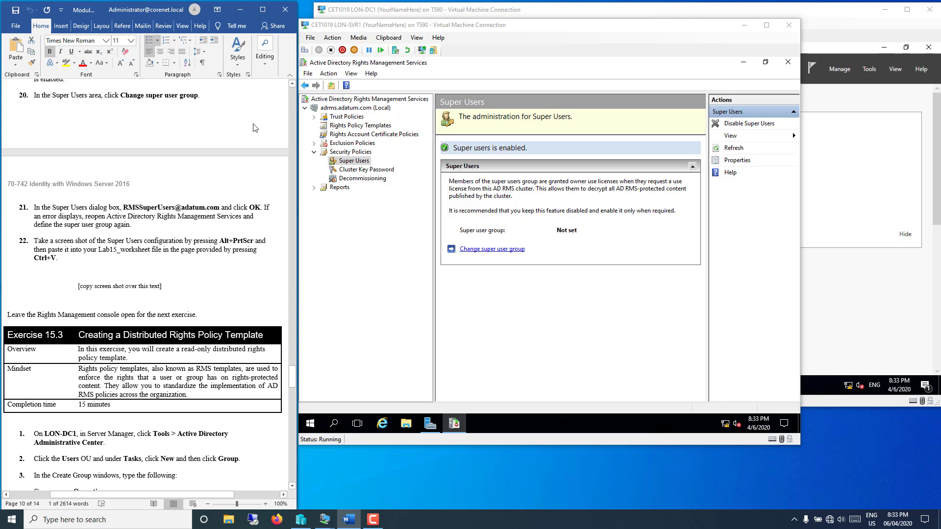
click(492, 251)
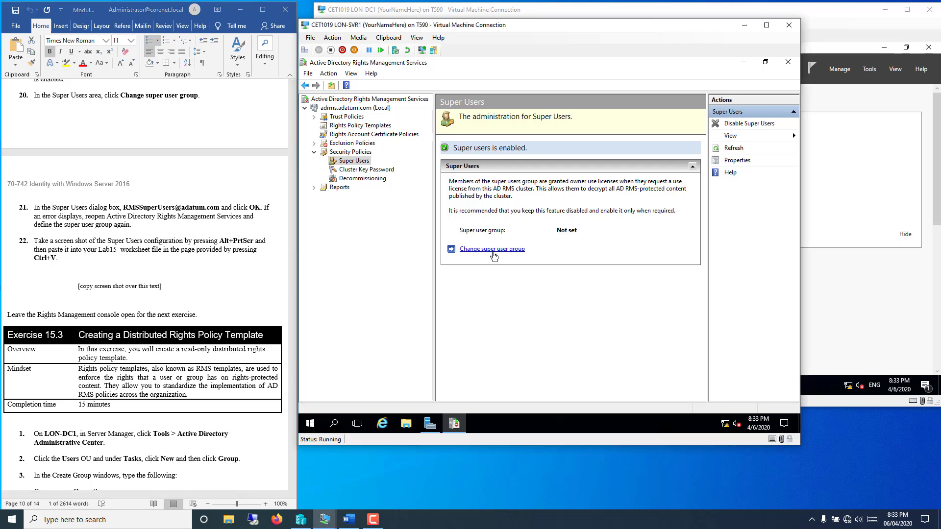
click(135, 220)
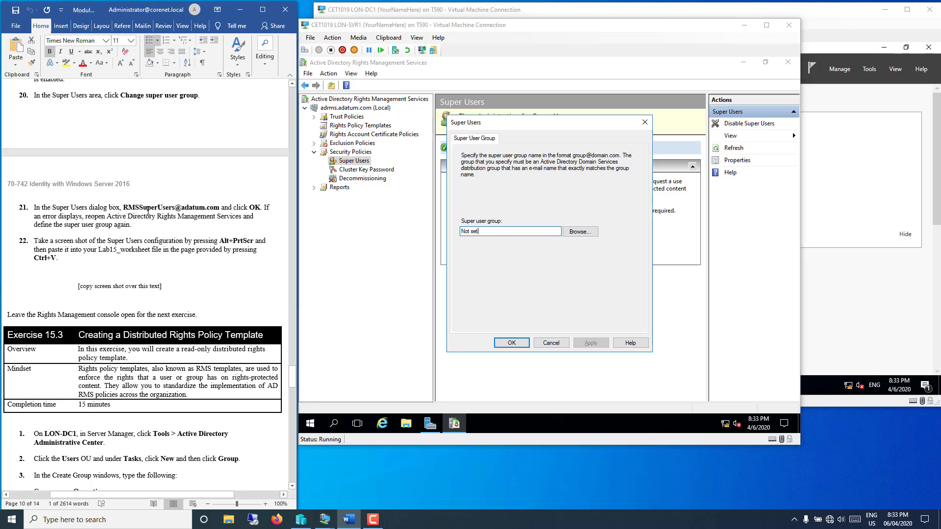
drag(148, 210, 220, 208)
right_click(213, 210)
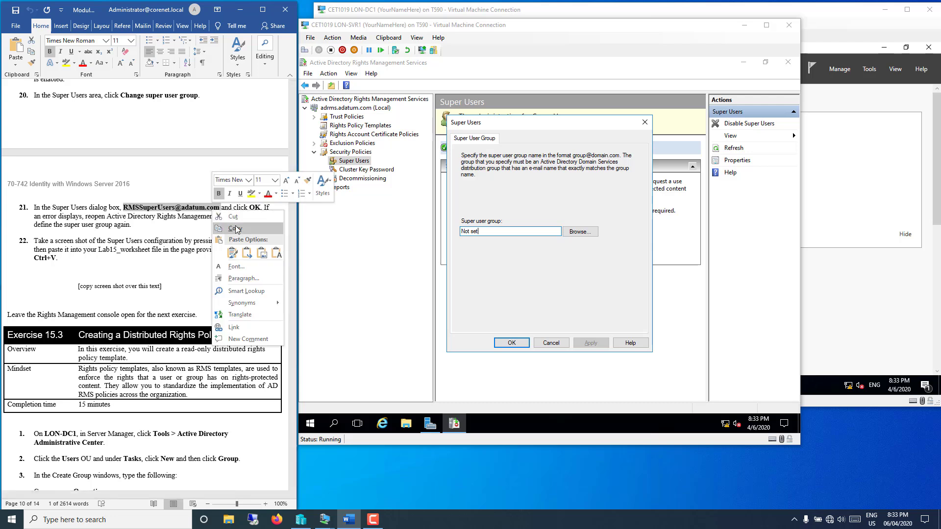
click(282, 224)
drag(510, 232, 460, 231)
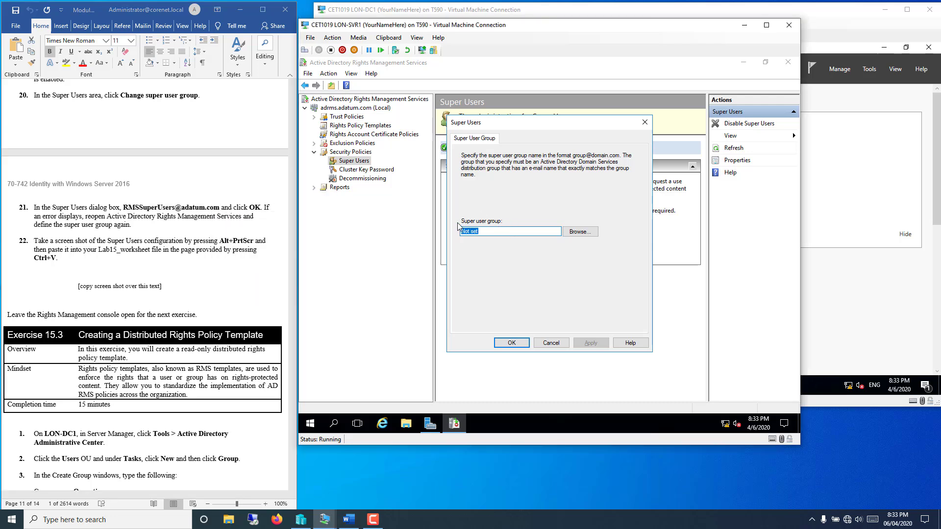
key(BackSpace)
text(RMSSuperUsers)
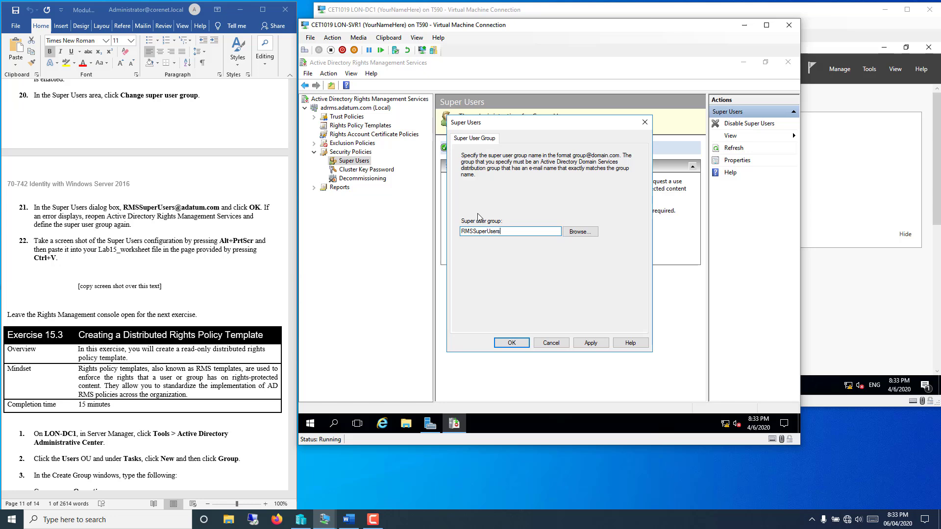
text(adatum.com)
click(503, 348)
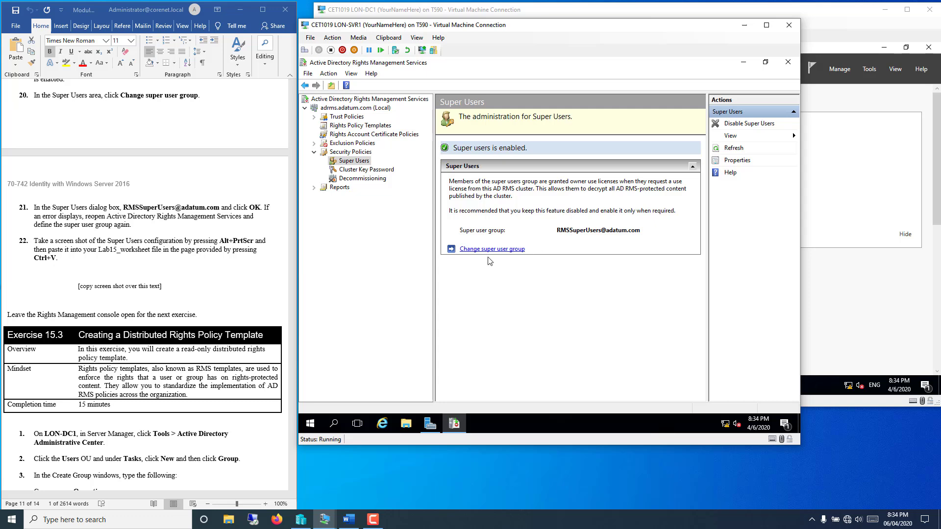
Step: On LON-DC1, open Active Directory Administrative Center and start a new group in Users
click(182, 283)
scroll(236, 286, down, 8)
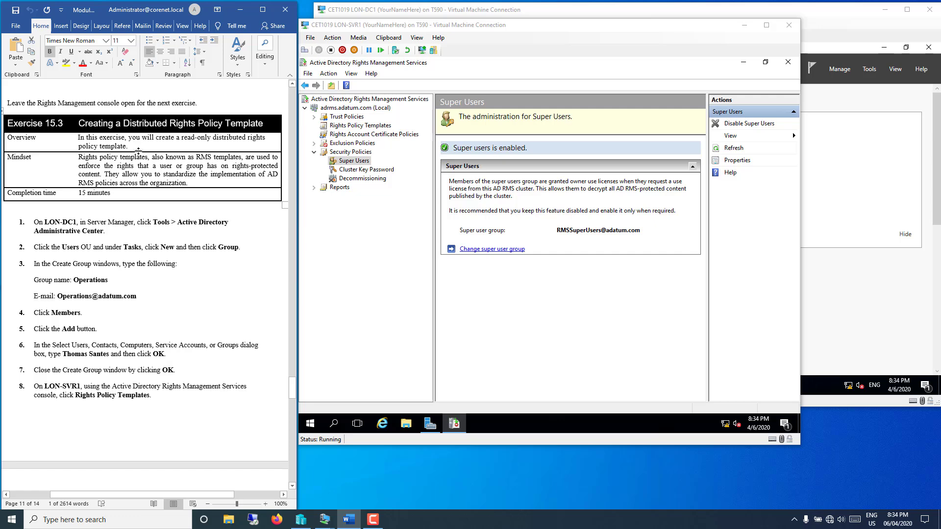
scroll(170, 216, down, 4)
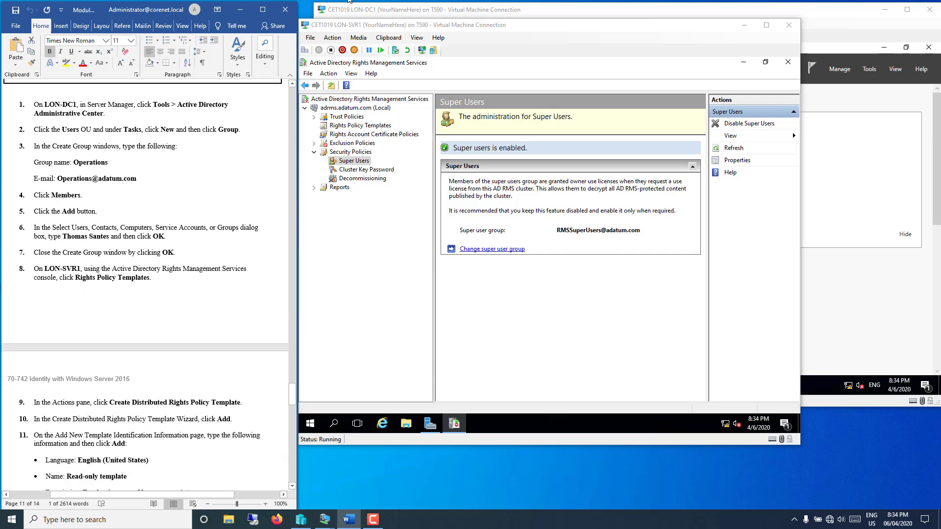
click(349, 2)
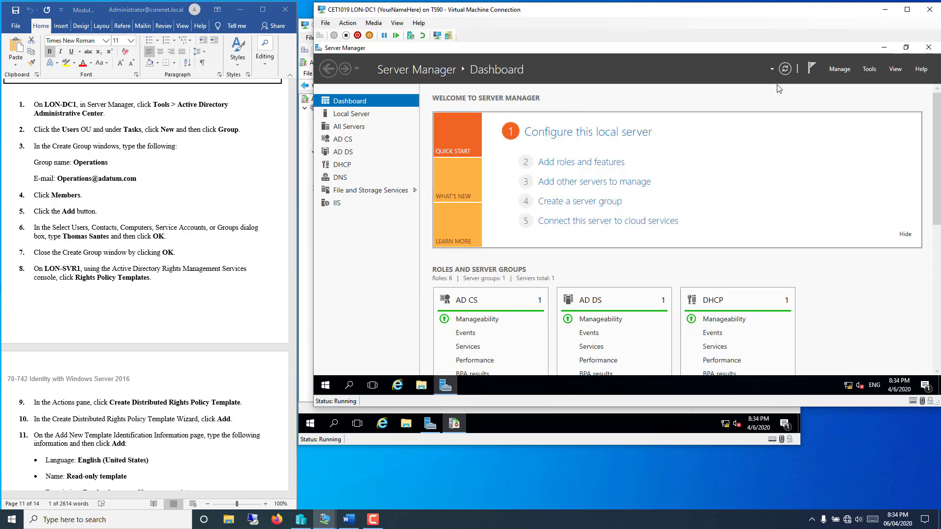
click(868, 70)
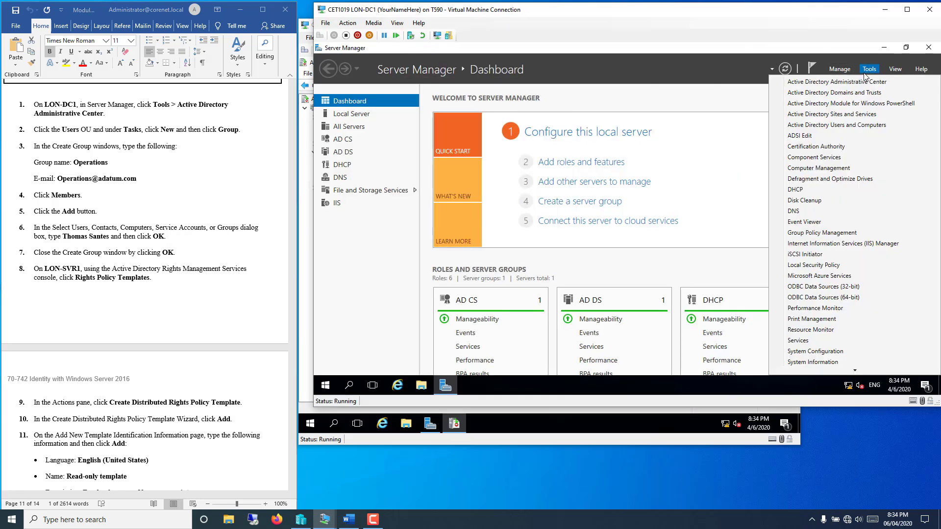
click(858, 83)
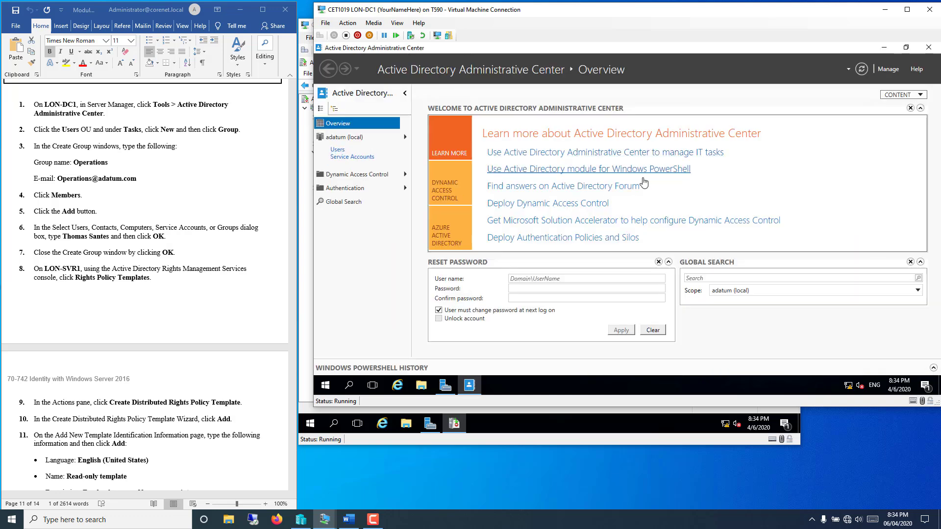
click(340, 151)
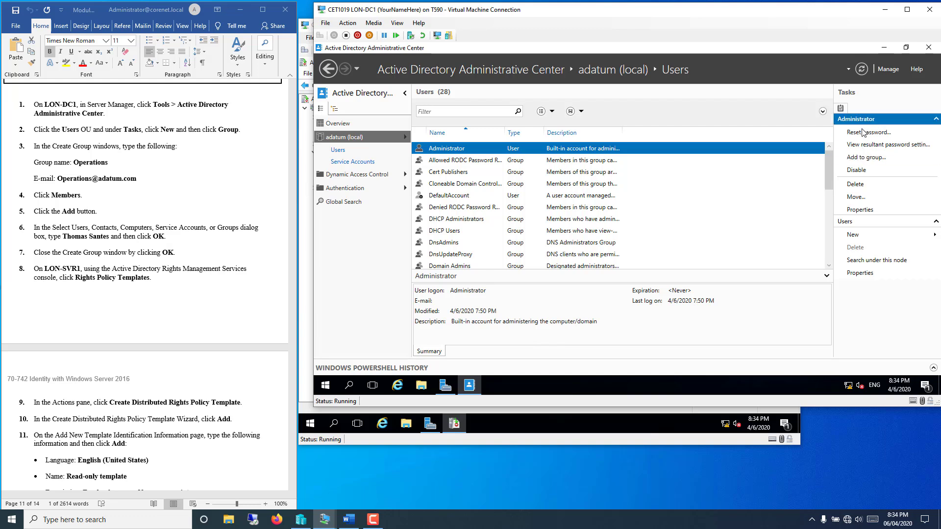
click(864, 235)
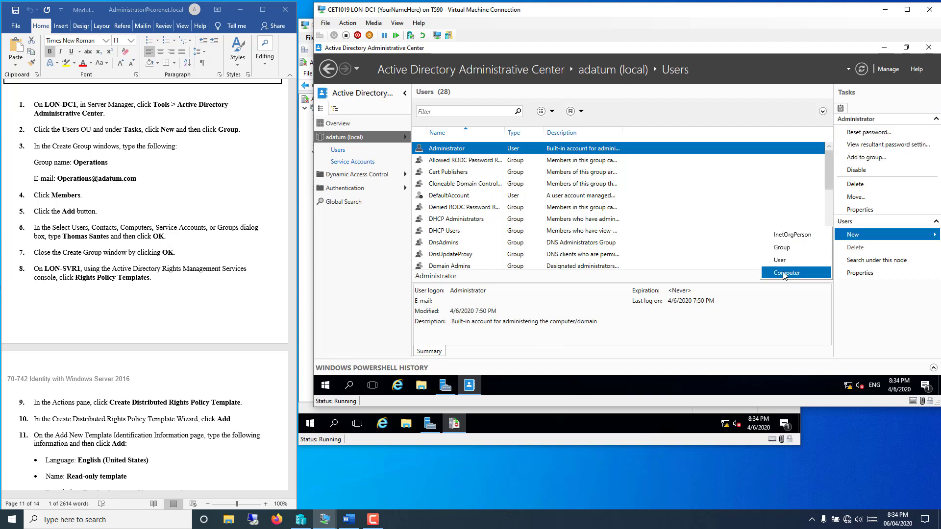
click(783, 248)
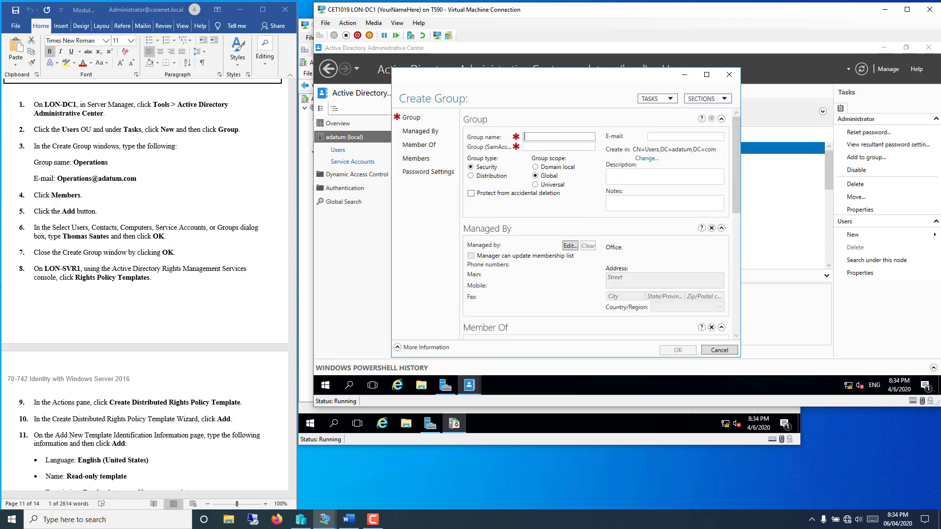
Step: Copy Operations from the lab instructions into the group name field
click(107, 166)
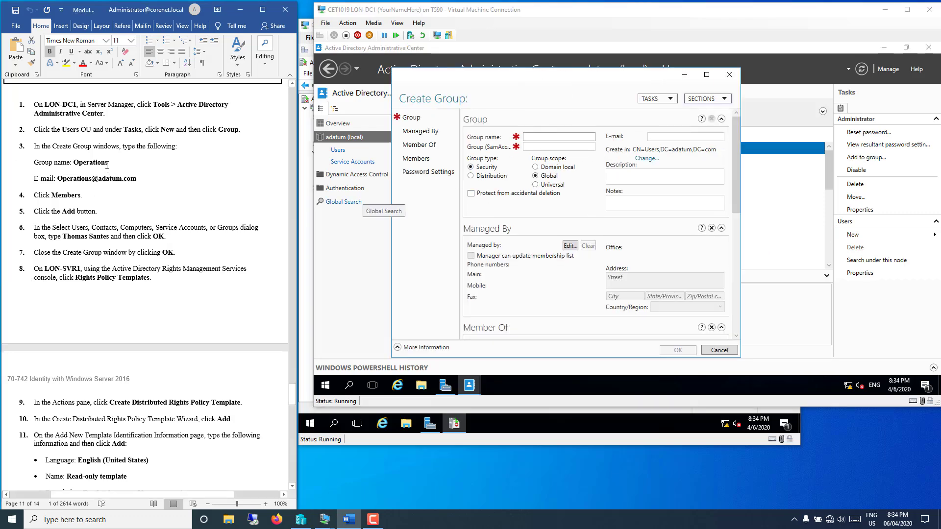
drag(108, 165, 73, 164)
click(87, 165)
right_click(85, 166)
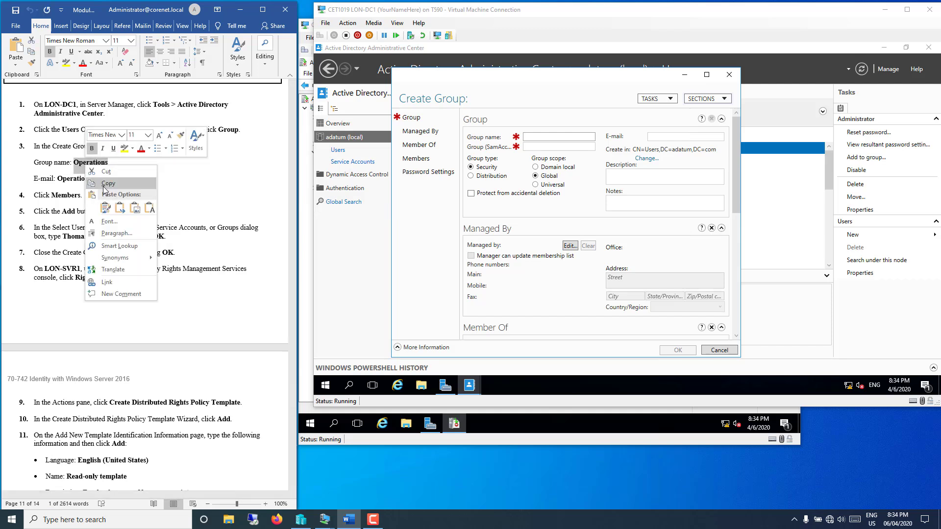
click(105, 183)
click(557, 142)
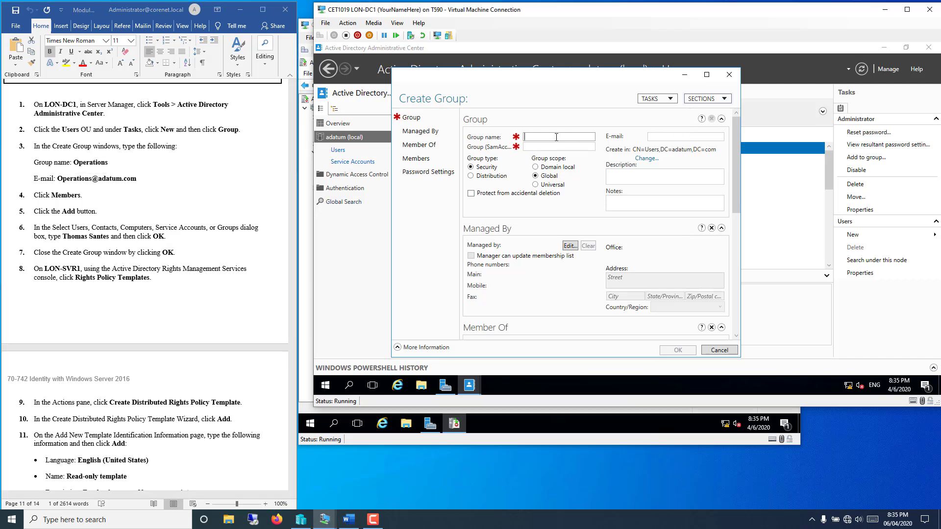
right_click(557, 139)
click(571, 169)
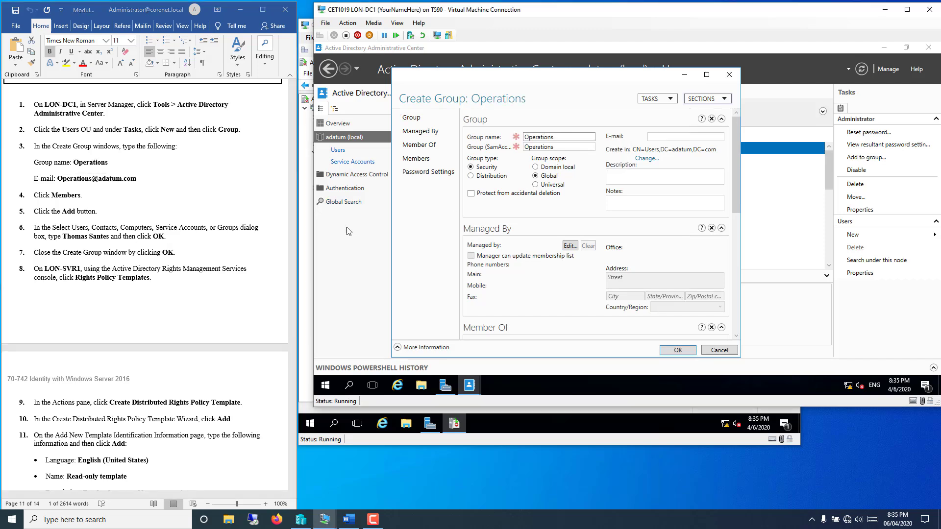
Step: Paste the Operations group's e-mail address from the instructions into the E-mail field
click(138, 178)
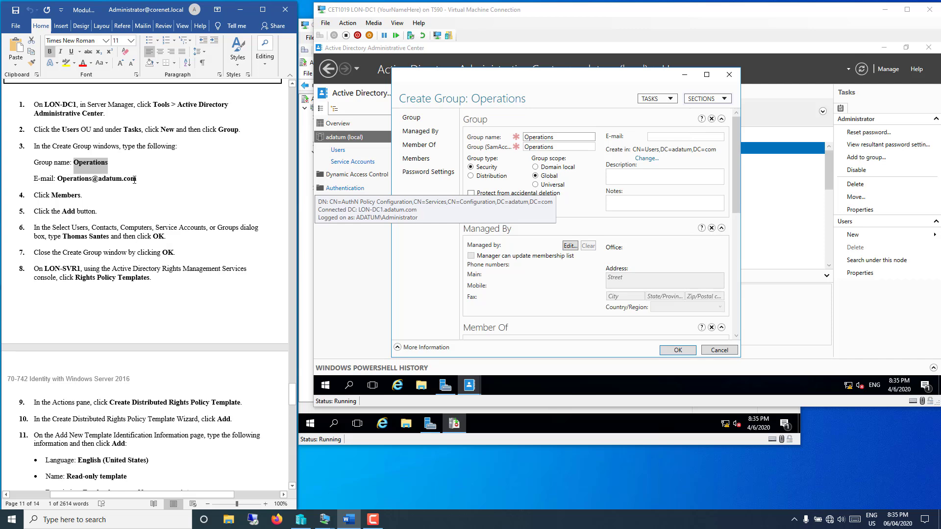
drag(138, 180, 78, 185)
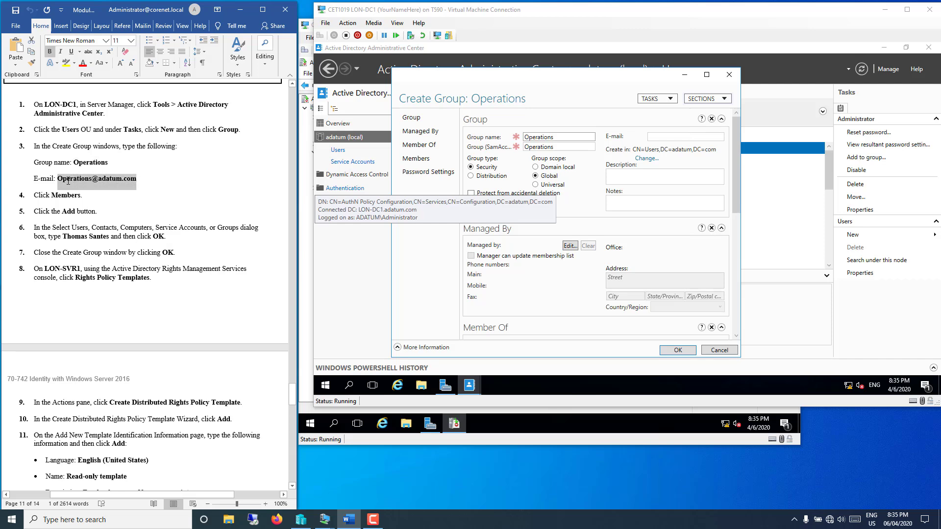
right_click(81, 186)
click(98, 204)
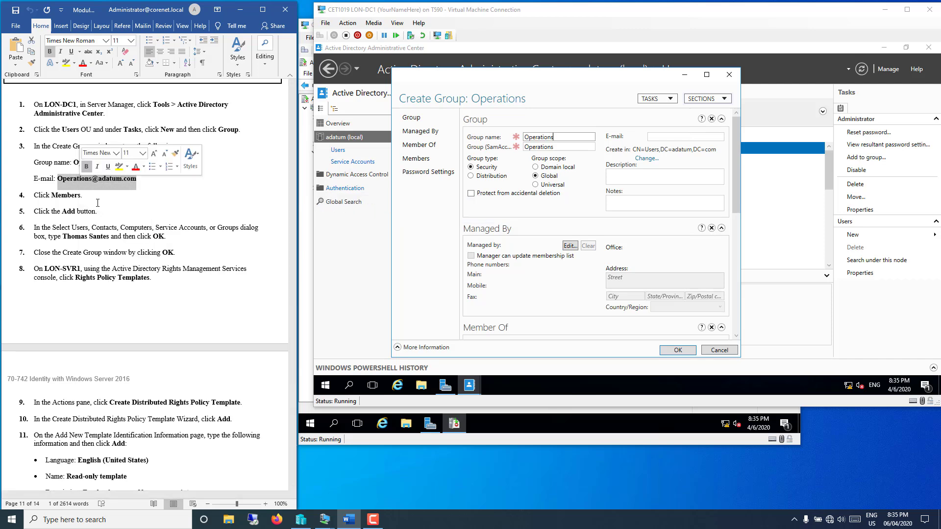
click(684, 138)
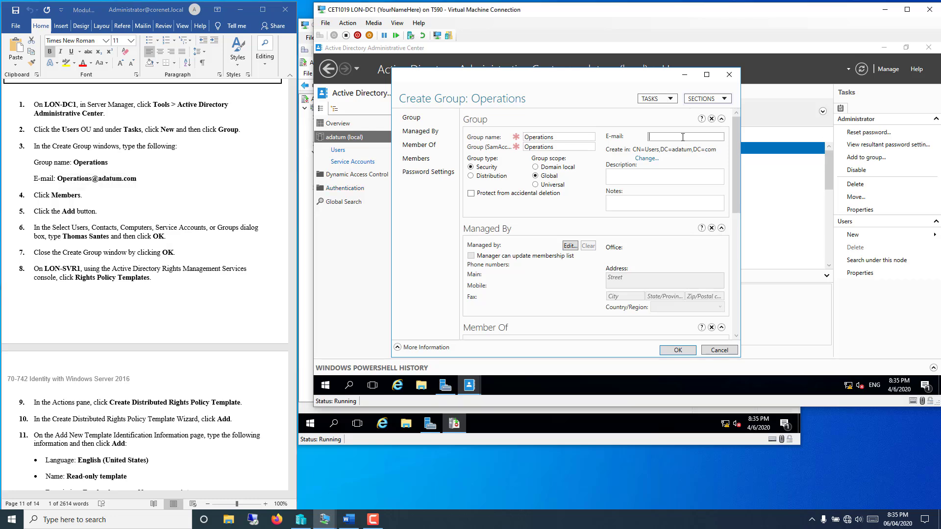
right_click(685, 140)
click(699, 177)
Step: Add the user resolved from 't' as a member and save the Operations group
drag(733, 169, 741, 300)
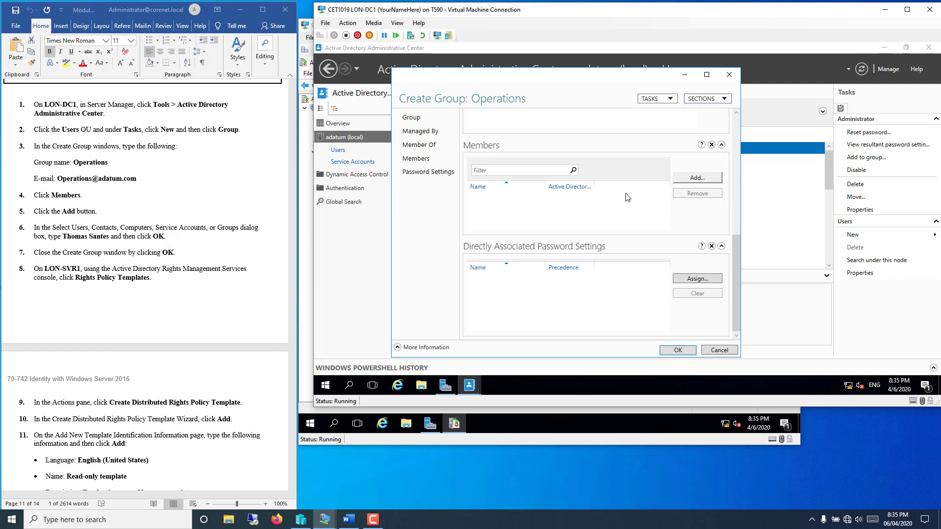
click(697, 179)
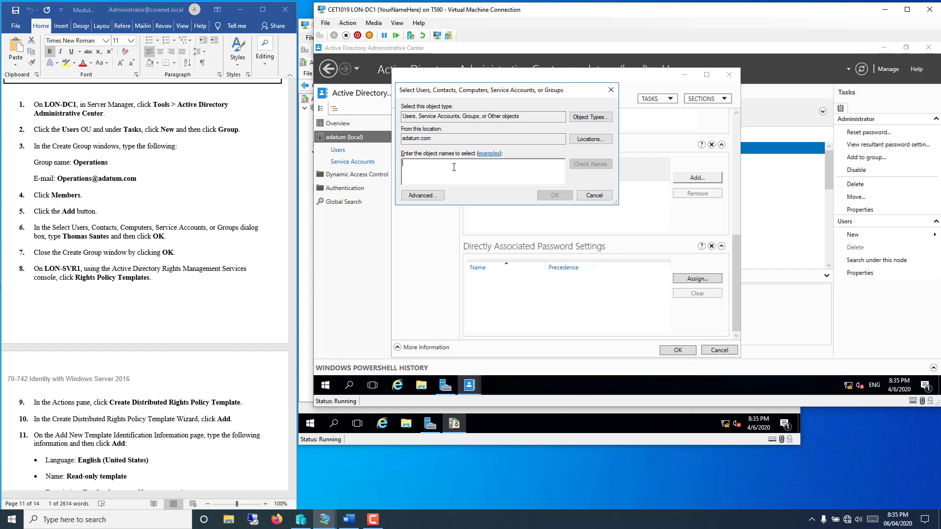
text(t)
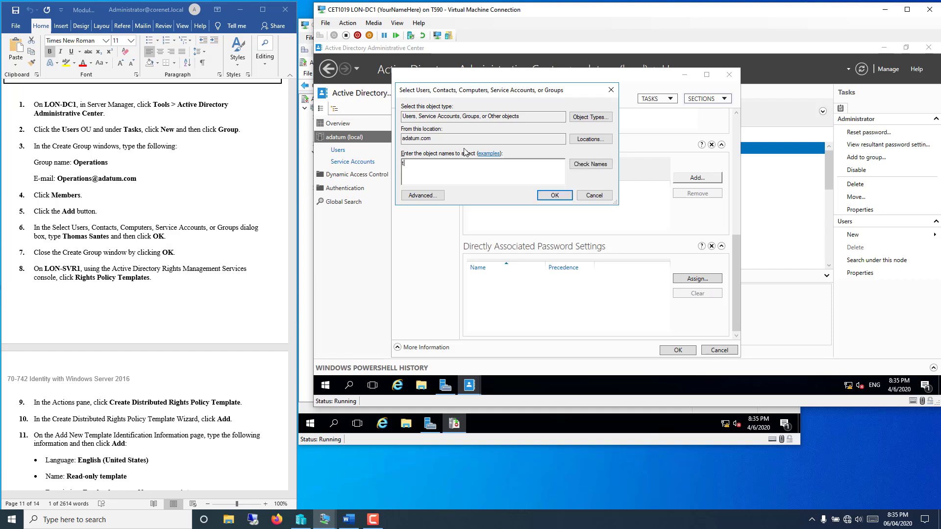
click(594, 166)
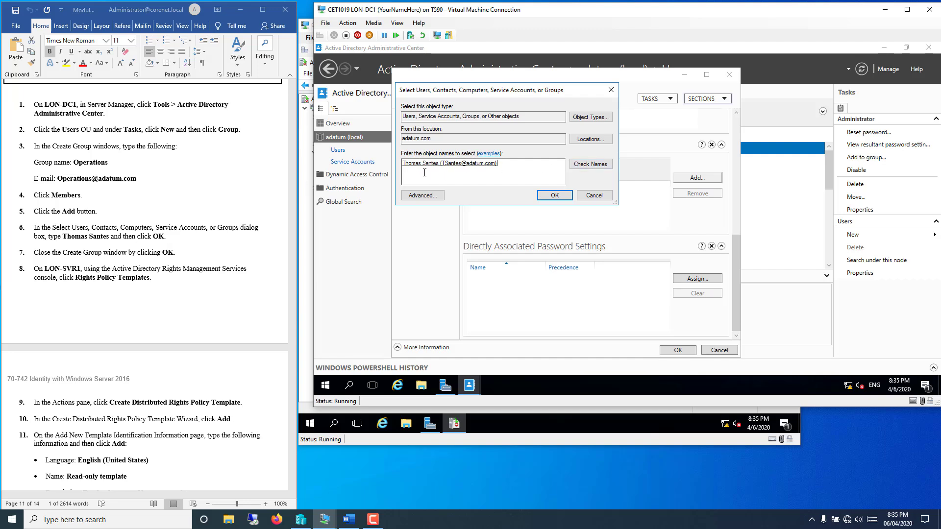
click(554, 195)
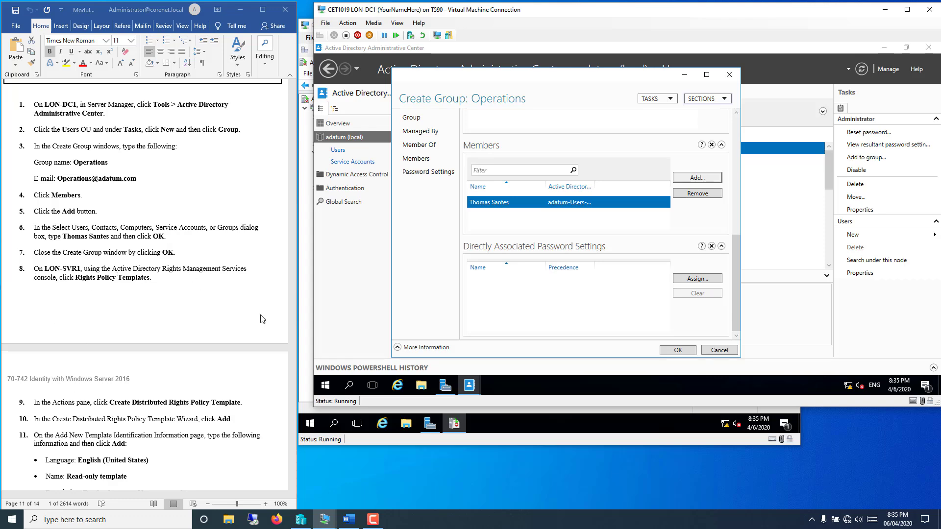
click(666, 353)
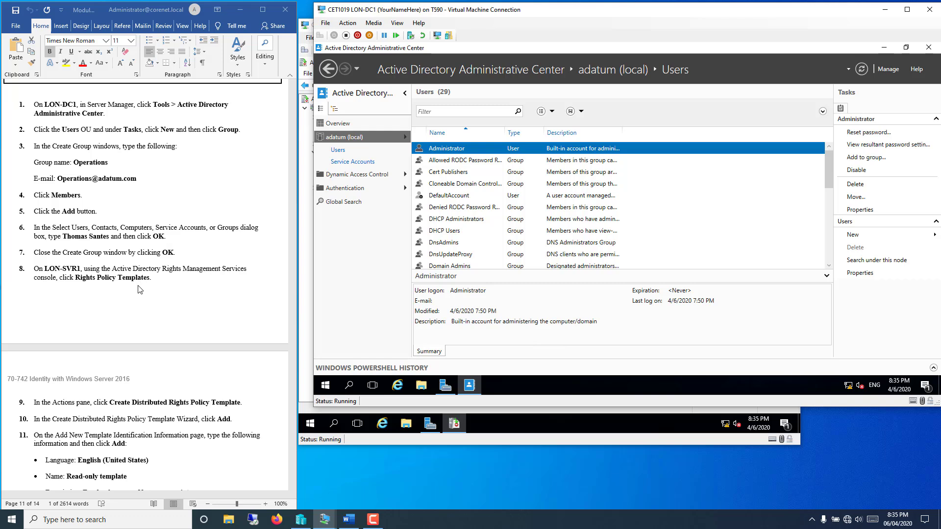
Step: On LON-SVR1, select Rights Policy Templates and start Create Distributed Rights Policy Template
click(370, 444)
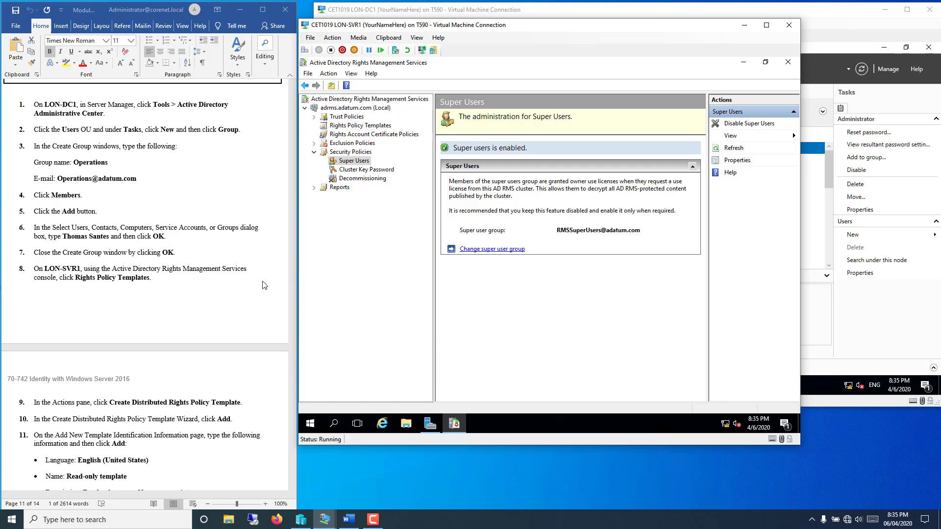
click(342, 129)
right_click(347, 128)
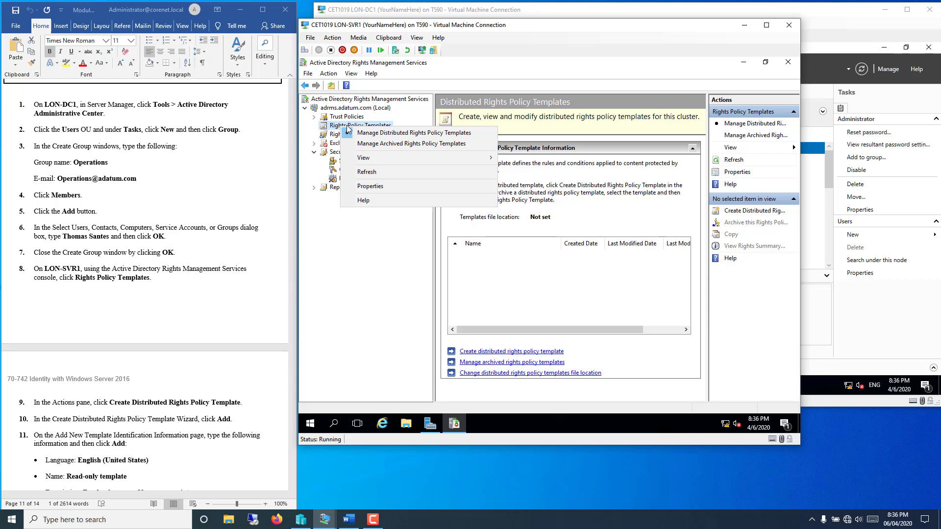
click(776, 338)
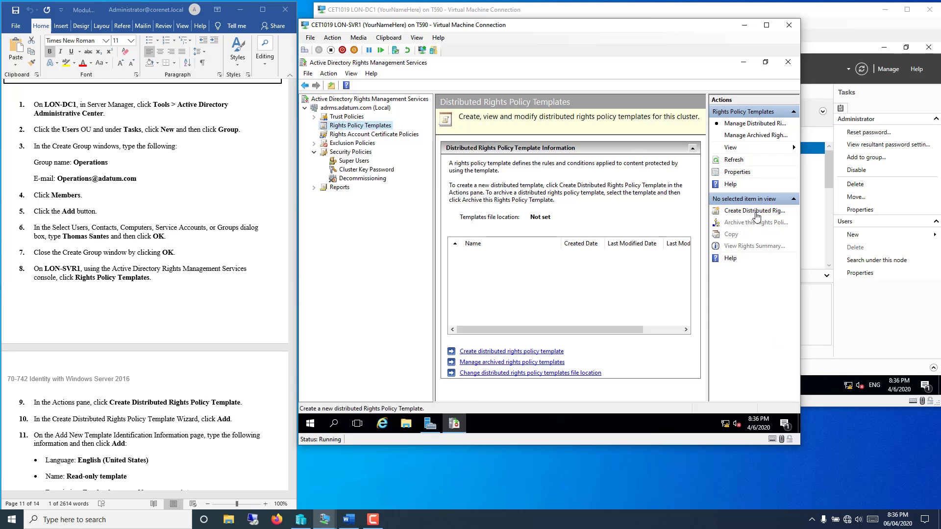
click(756, 213)
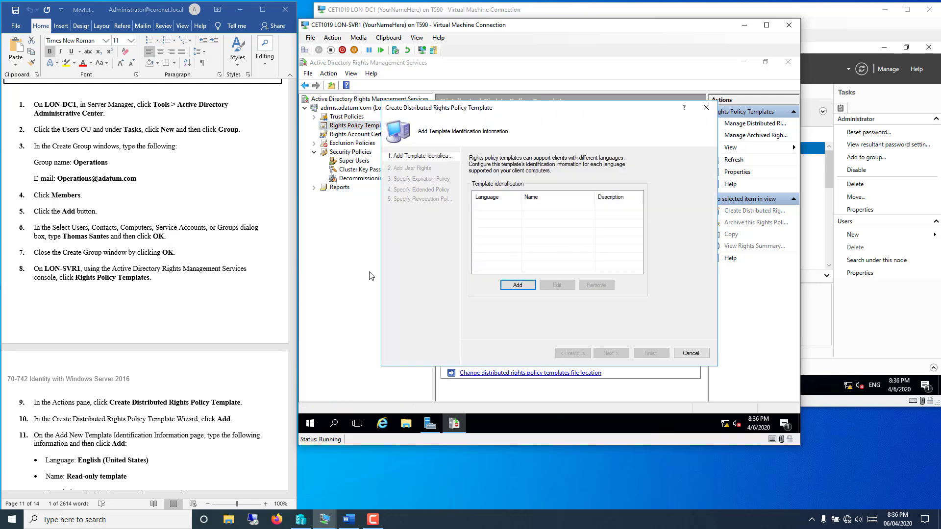
Step: Open the Add New Template Identification Information dialog in the template wizard
click(186, 341)
scroll(186, 341, down, 10)
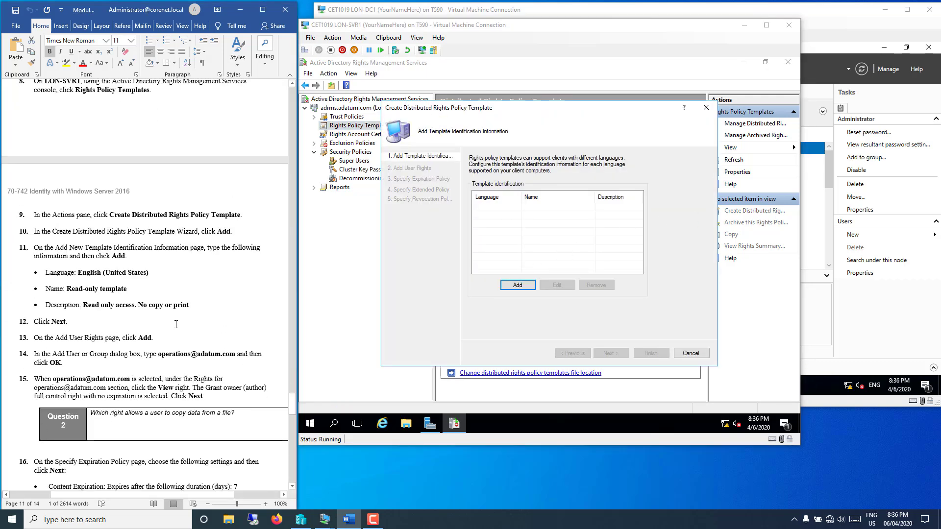
scroll(171, 311, down, 1)
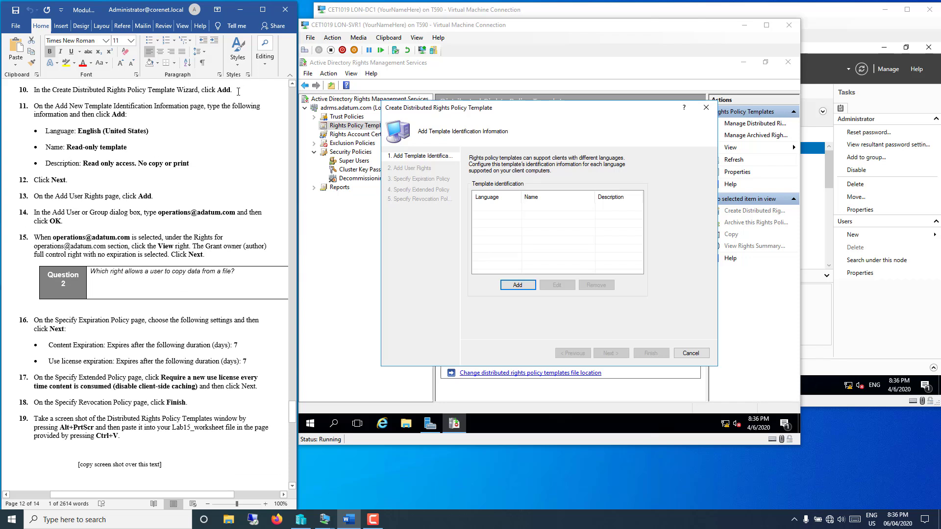
click(522, 287)
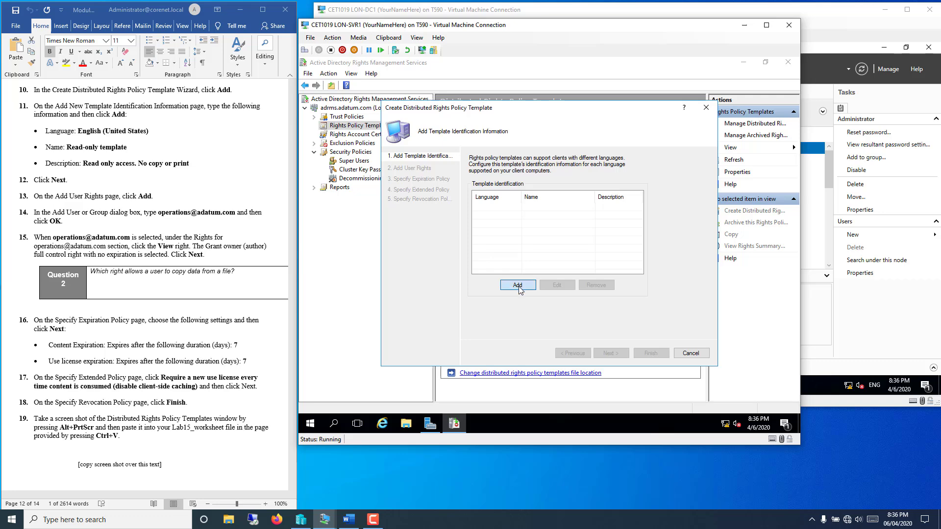
click(519, 286)
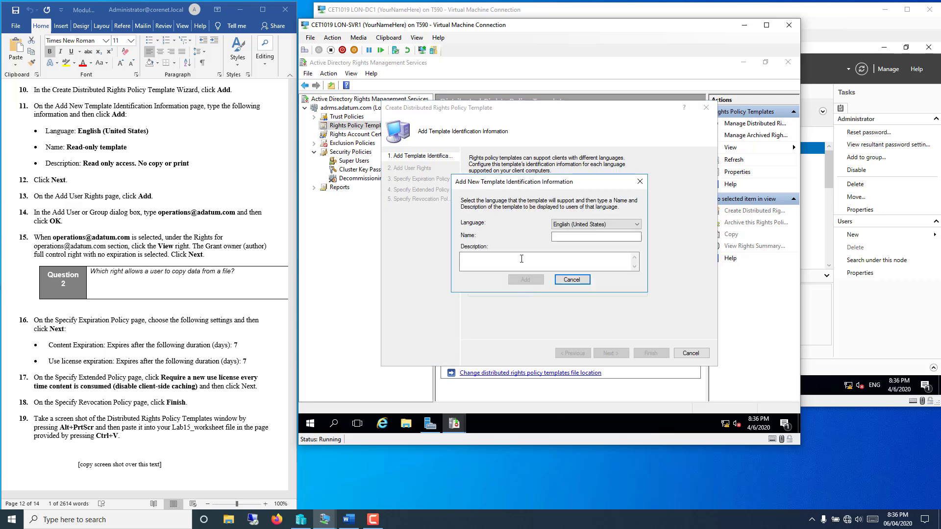
Step: Add identification 'Read-only templatet' described 'Read only access. No copy or print'
click(559, 235)
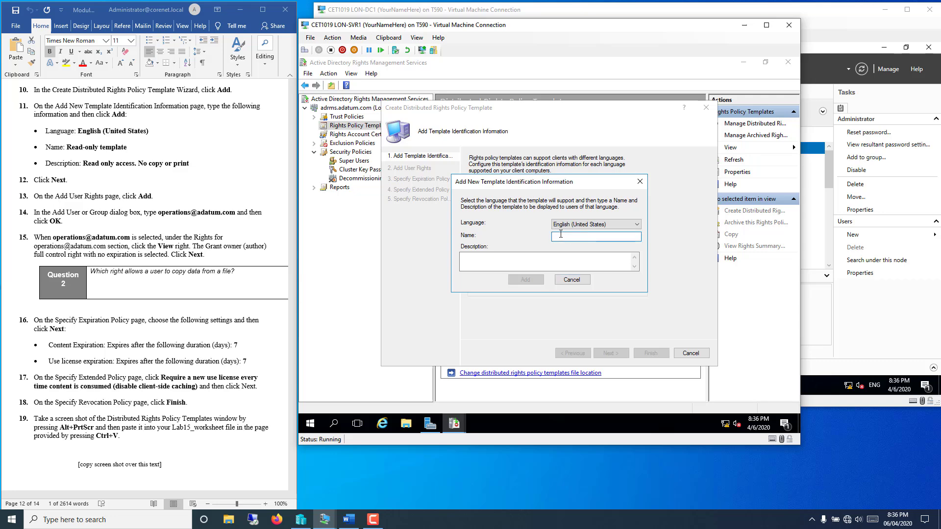
text(Read-only template)
click(533, 259)
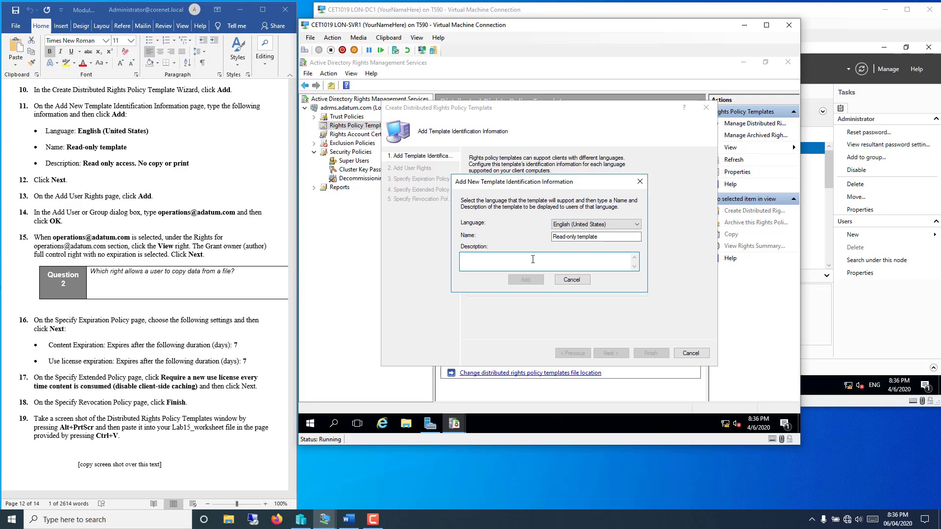
text(Read only )
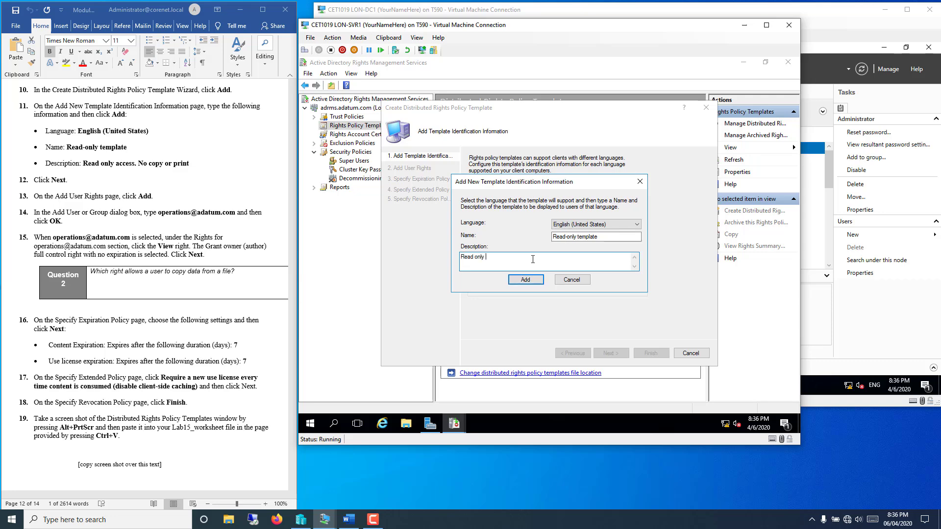
text(access. No copy or p)
key(Tab)
key(Tab)
text(nly t)
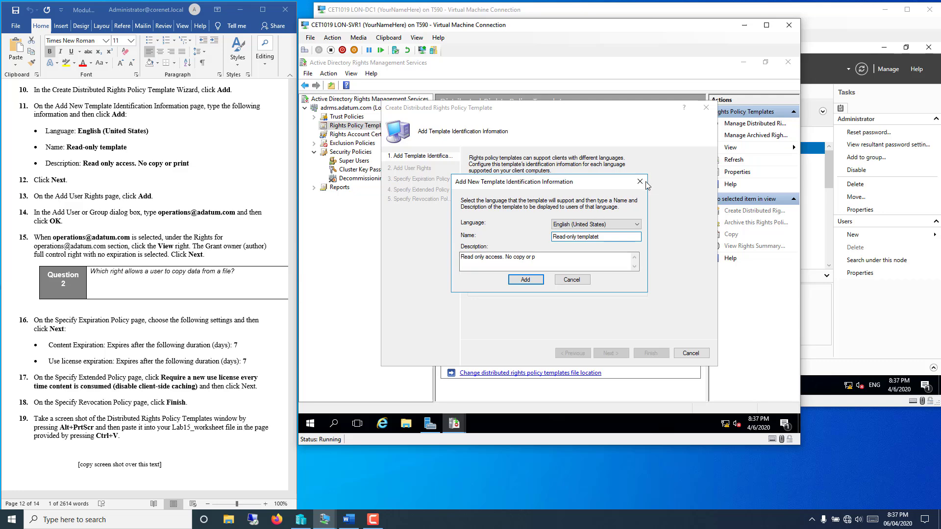
click(551, 260)
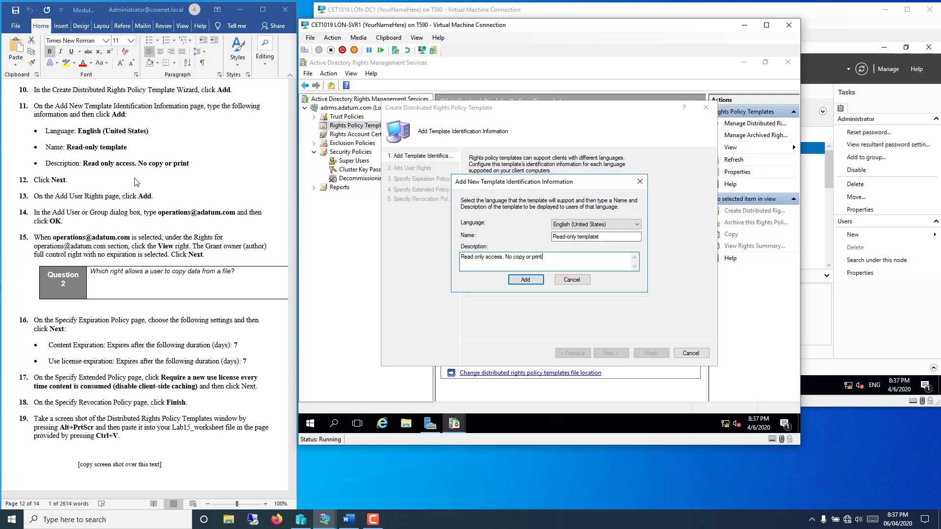
click(524, 280)
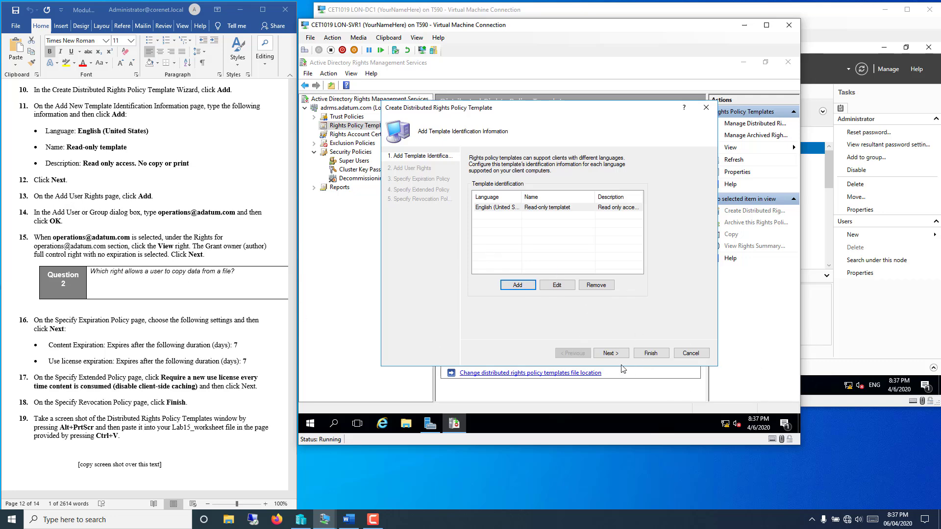
Step: Add the operations group to the template's user rights and grant it Full Control
click(612, 353)
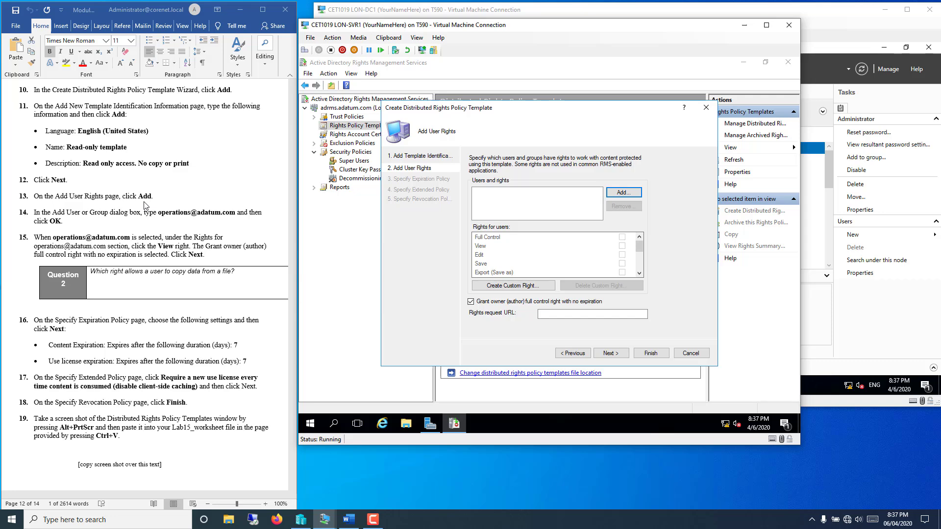
click(634, 193)
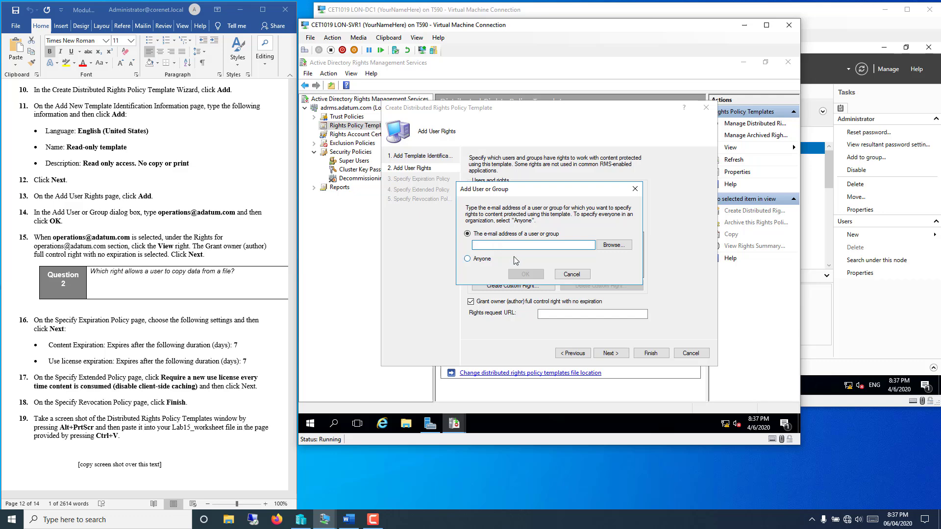
text(operations@adatum.com)
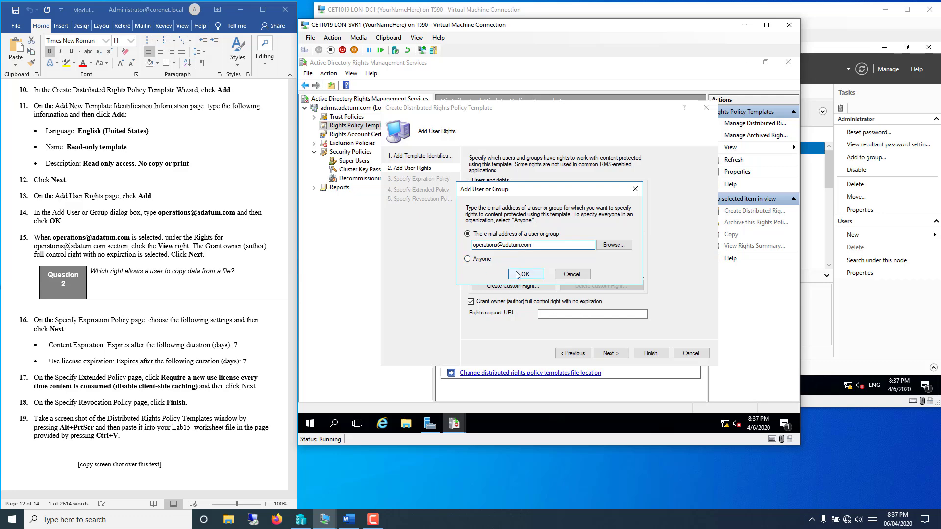
click(523, 274)
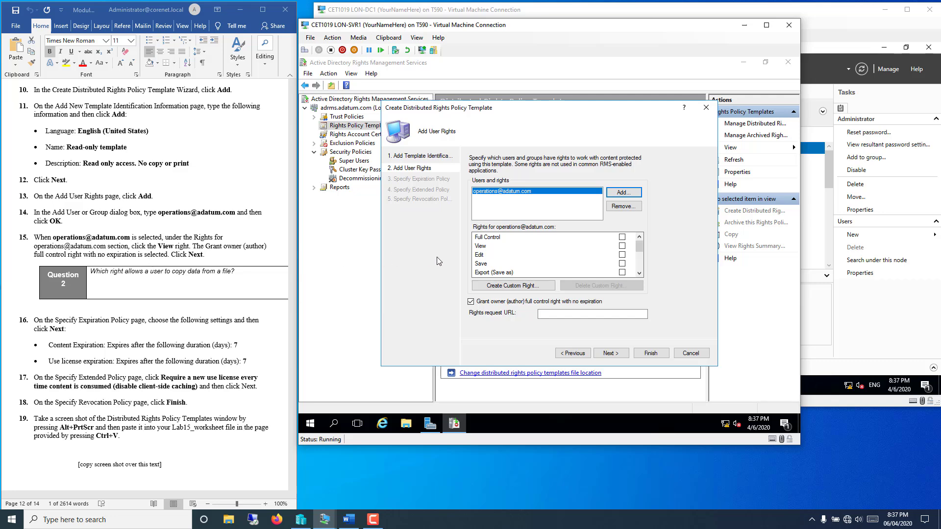
click(622, 237)
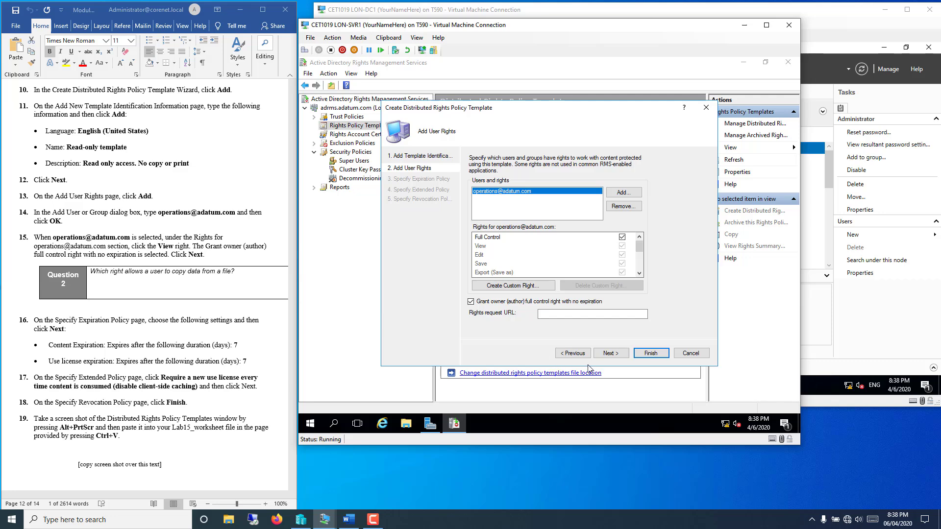
Step: Set both content expiration and use license expiration to 7 days
click(609, 353)
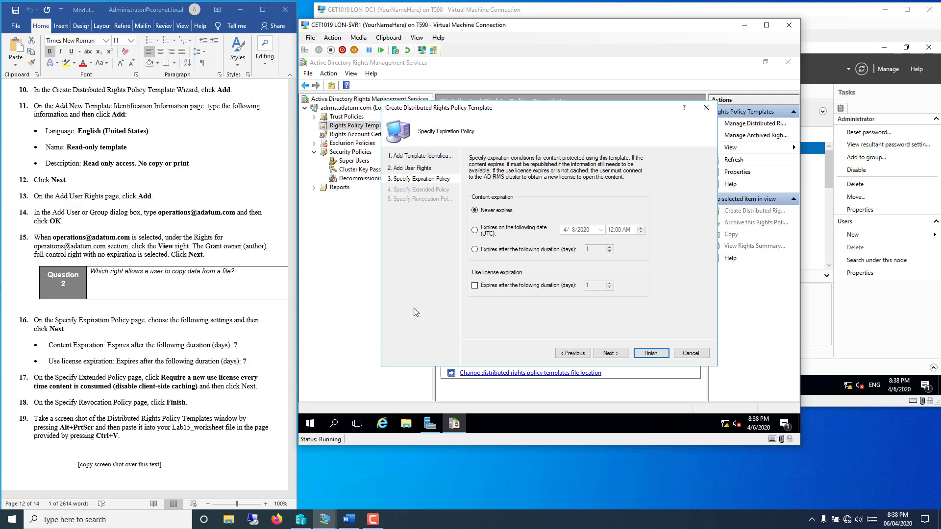
click(474, 251)
double_click(597, 251)
text(7)
click(475, 285)
text(7)
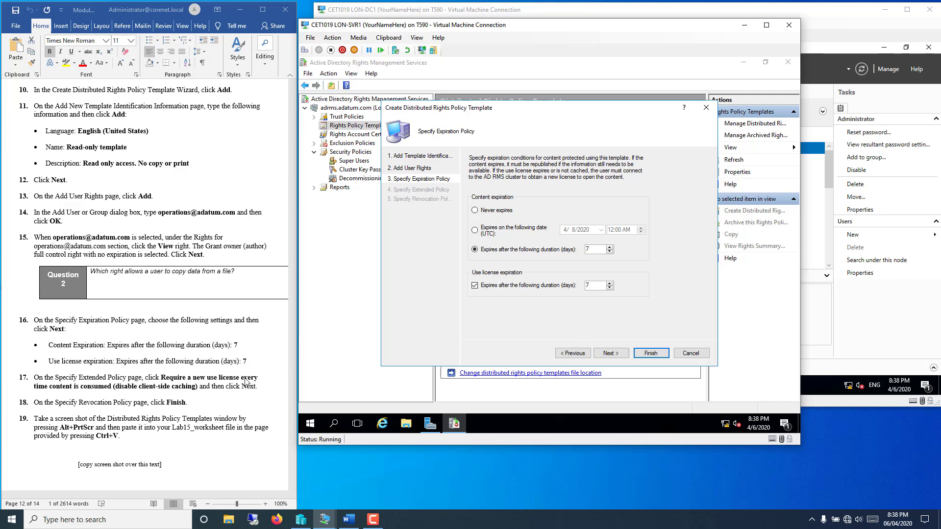
Step: Require a new use license every time content is consumed
click(264, 396)
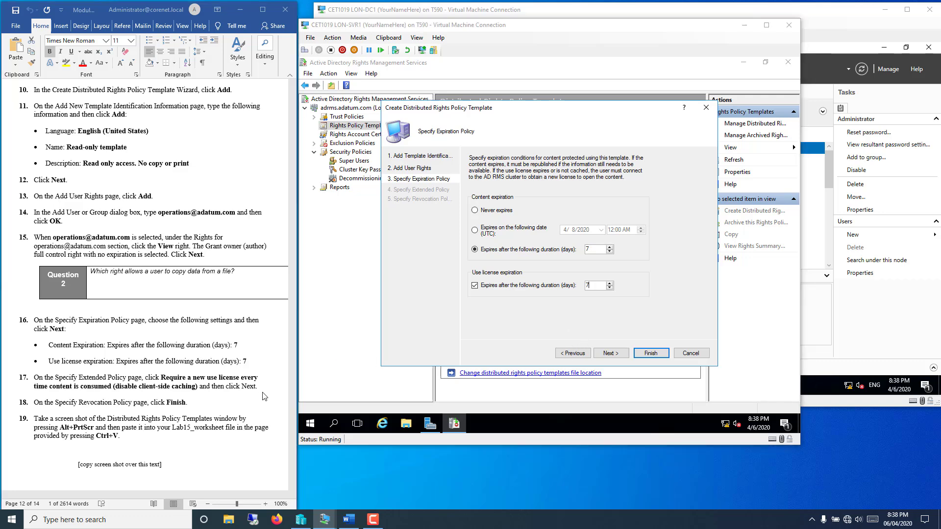
click(612, 354)
click(611, 354)
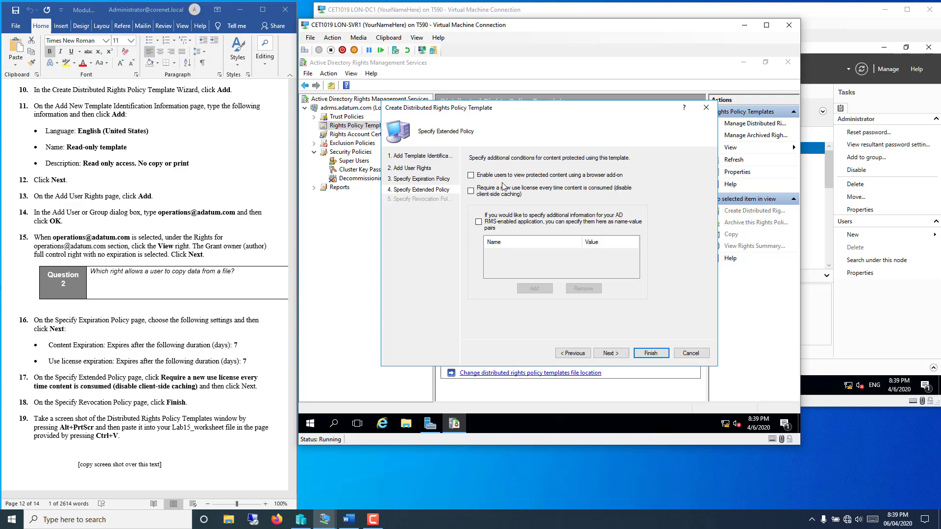
click(472, 191)
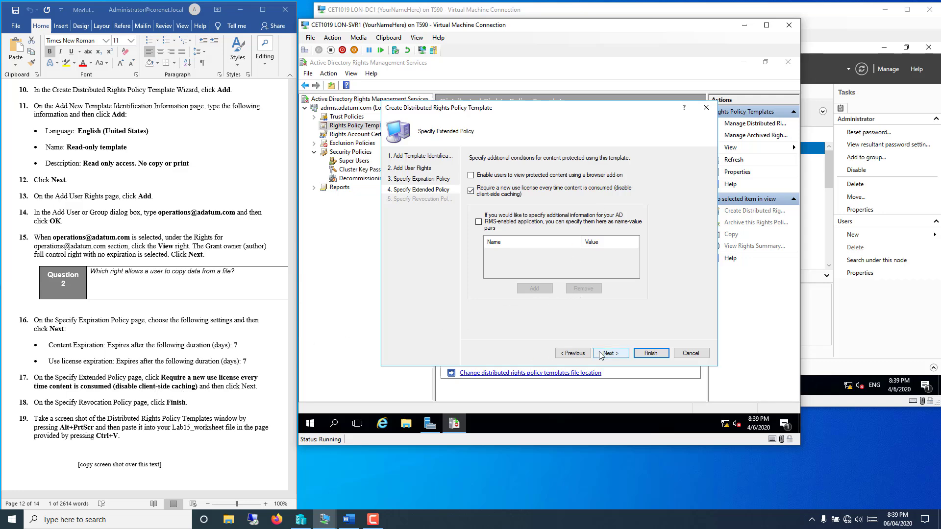
Step: Finish creating 'Read-only templatet', then scroll the Word lab guide down to Exercise 15.4
click(650, 354)
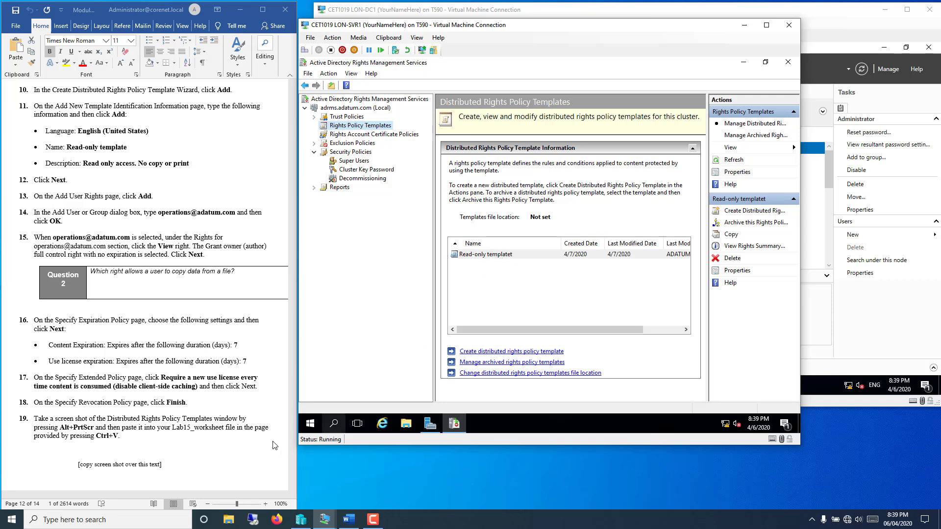
click(230, 406)
scroll(230, 406, down, 7)
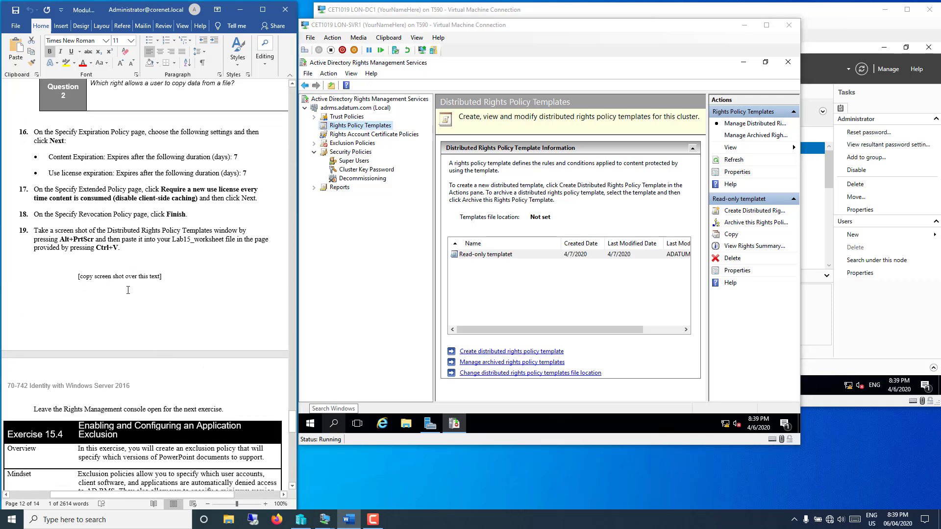
scroll(118, 316, down, 11)
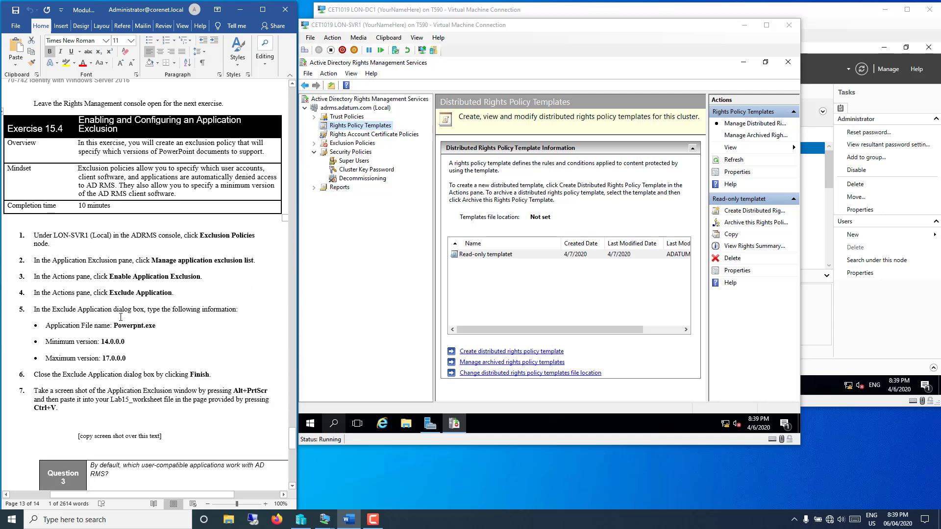
scroll(120, 317, down, 1)
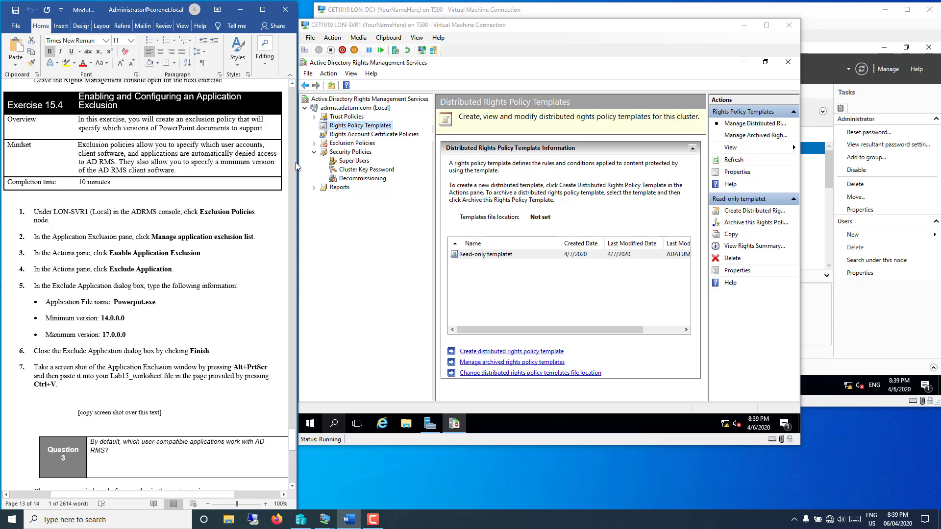
Step: Enable application exclusion from Exclusion Policies, leaving the excluded-applications list empty
click(353, 143)
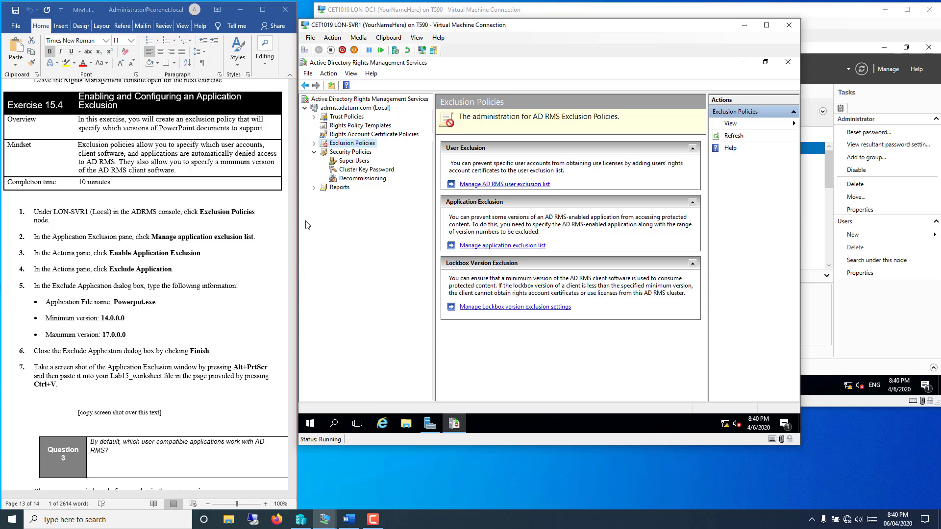
click(482, 251)
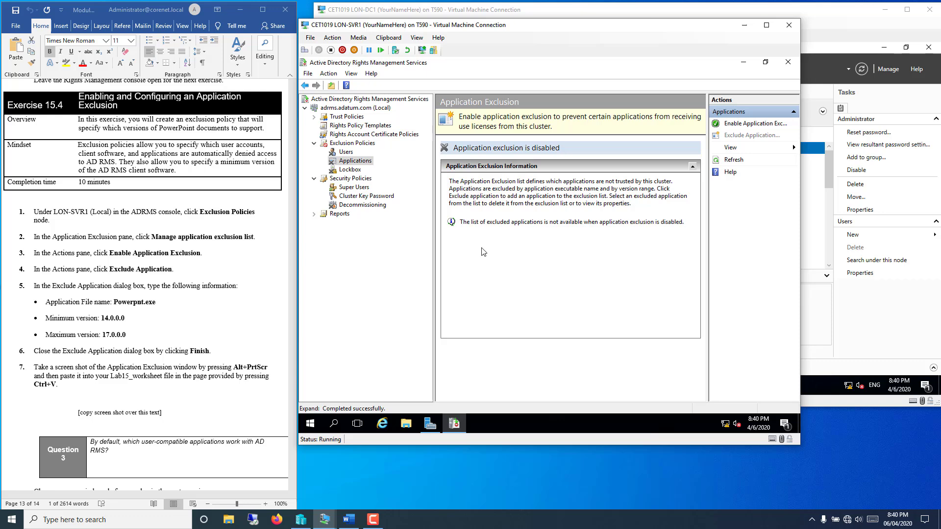
click(757, 127)
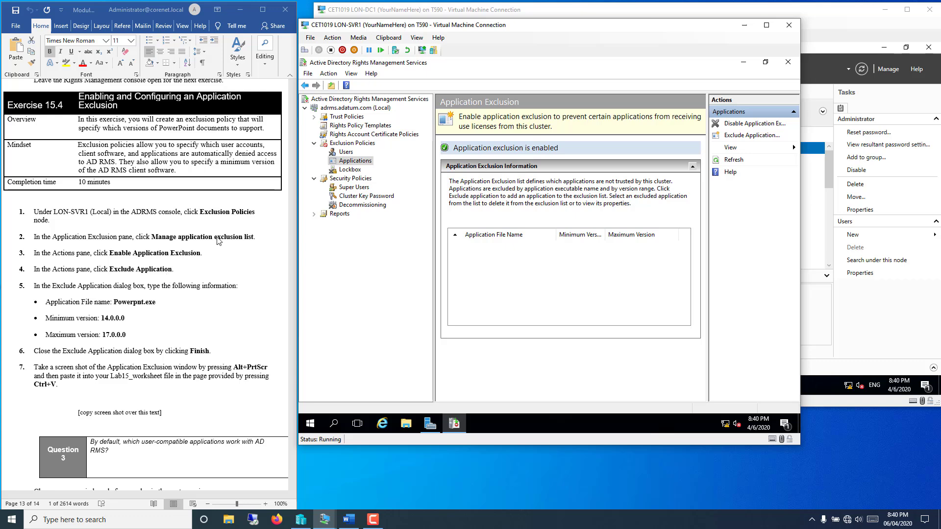
Step: Exclude Powerpnt.exe with minimum version 14.0.0.0 and maximum version 17.0.0.0
click(735, 139)
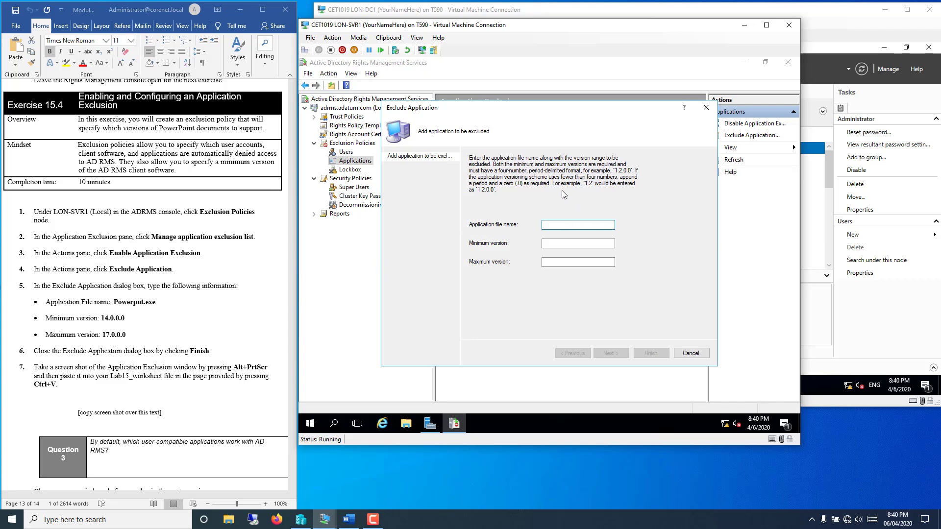
text(Powerpnt.ex)
text(erpnt.exe)
key(Tab)
text(14.0.0.0)
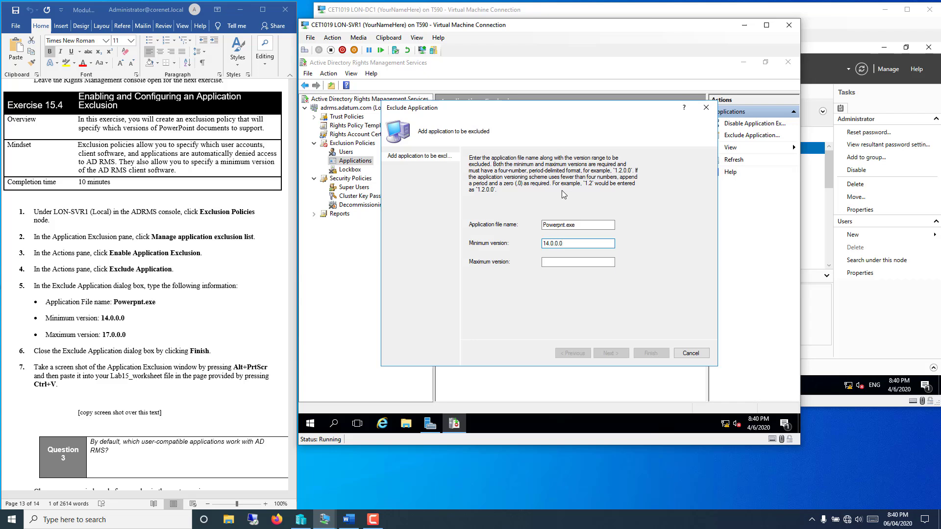
key(Tab)
text(17.)
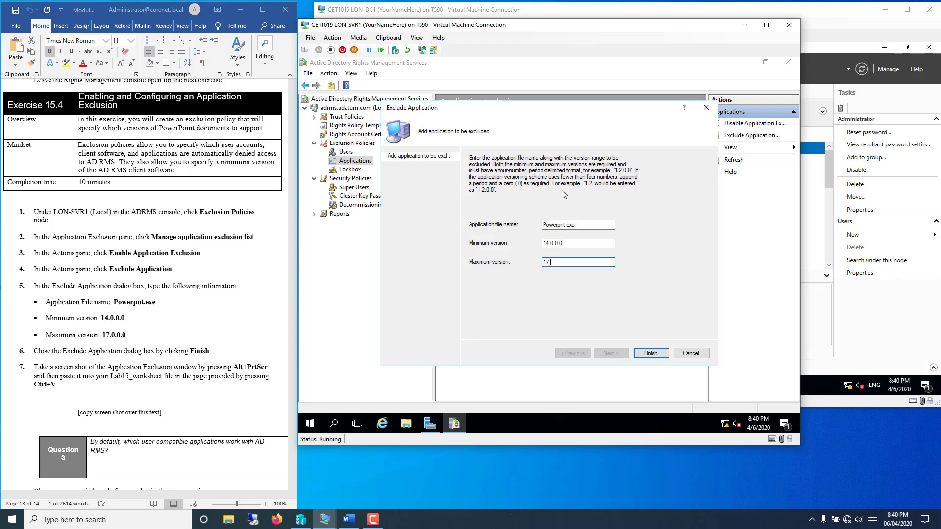
text(0.0.0)
click(650, 354)
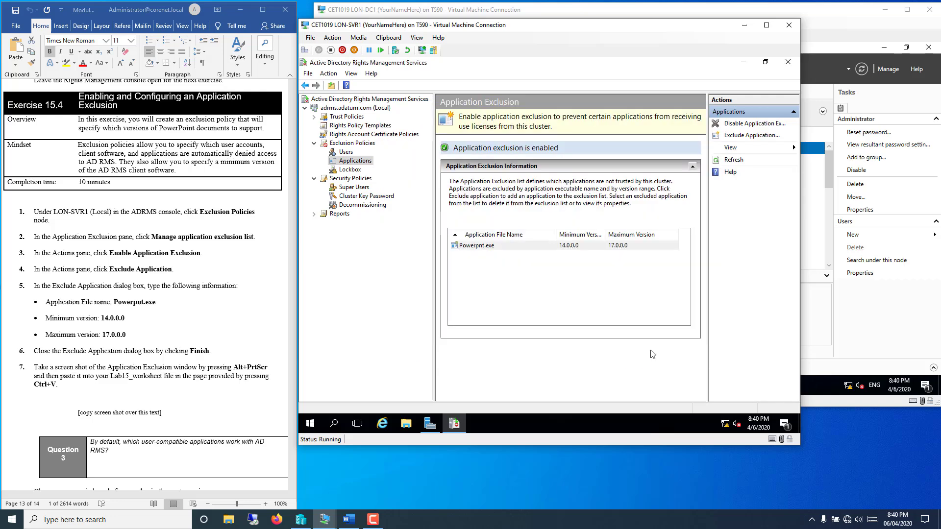
Step: Scroll further down in the lab instructions document
click(164, 407)
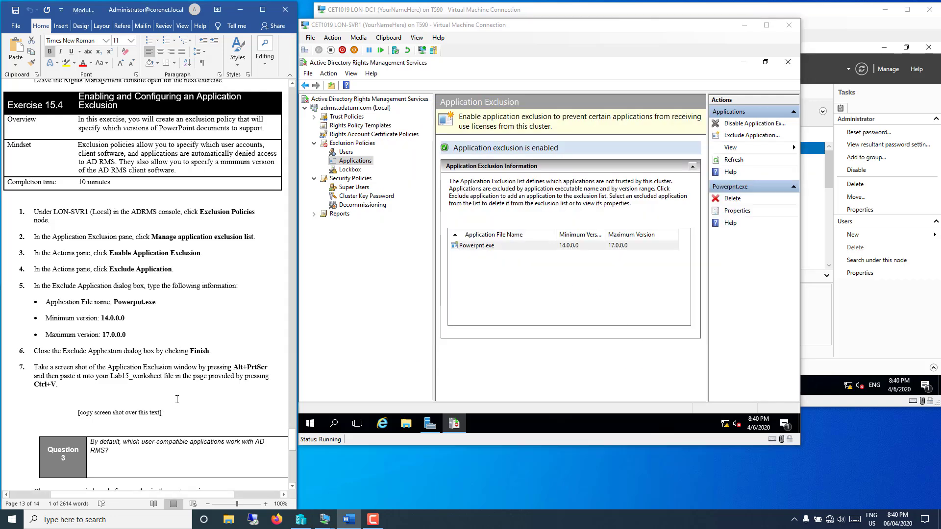
scroll(210, 349, down, 6)
scroll(209, 349, down, 2)
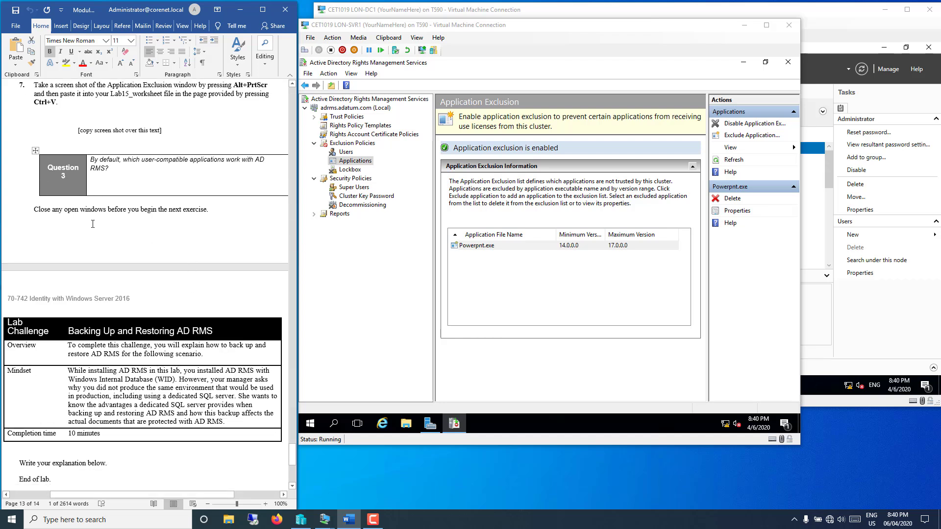
scroll(116, 250, down, 2)
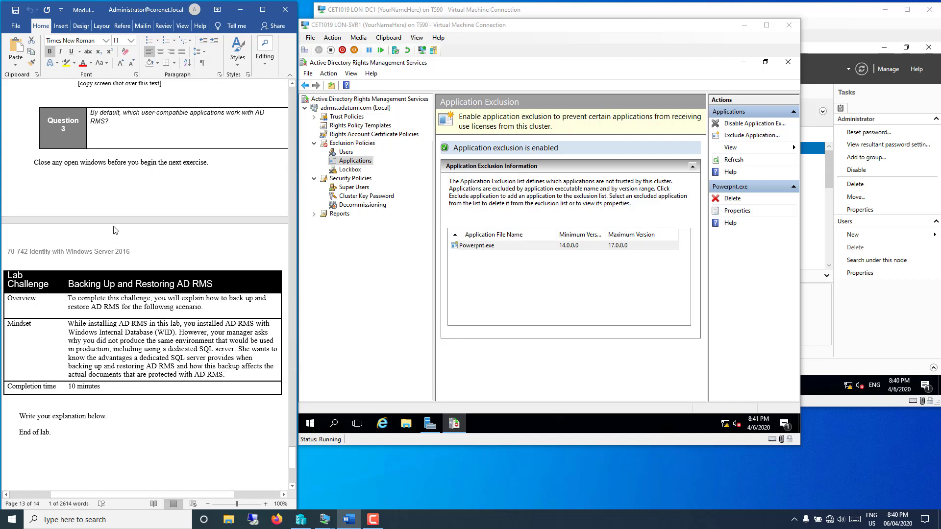
scroll(115, 231, down, 4)
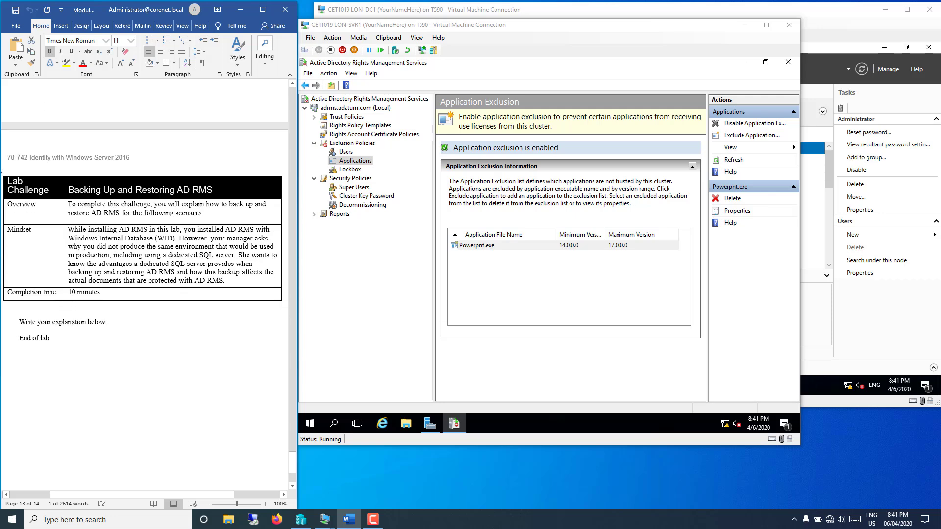